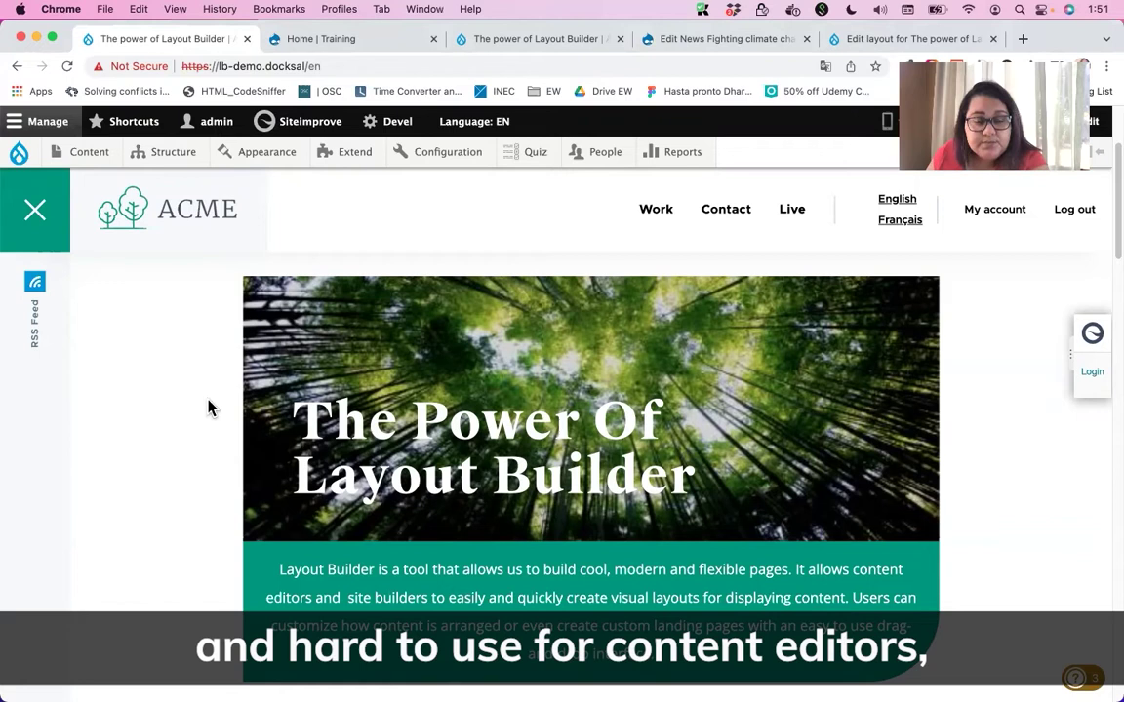
Step: Compare the plain Training site home page with the Layout Builder demo page, reviewing the demo page's banner, news and community sections
key(ctrl+Tab)
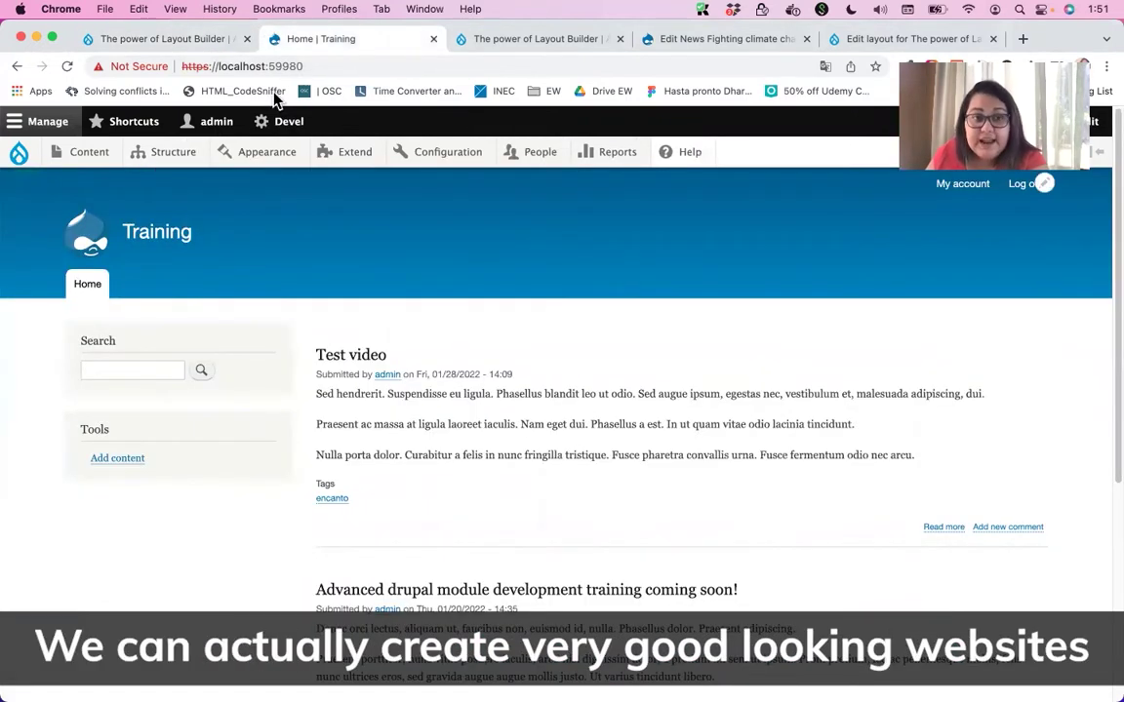
click(519, 39)
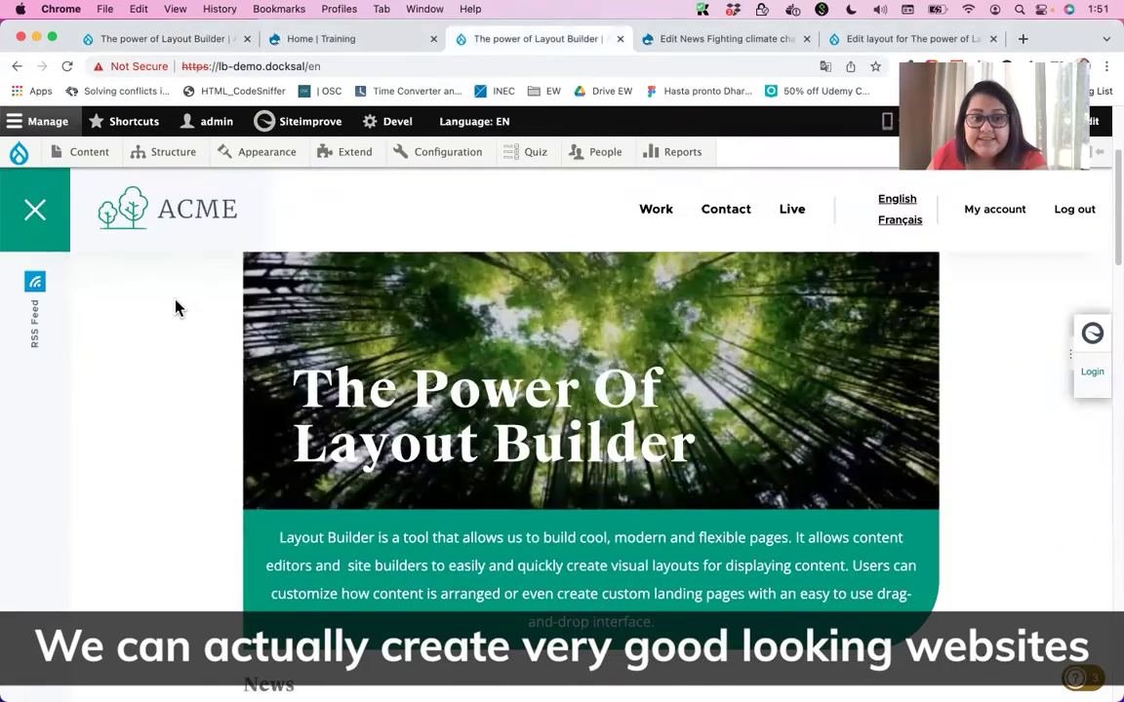
scroll(199, 412, down, 5)
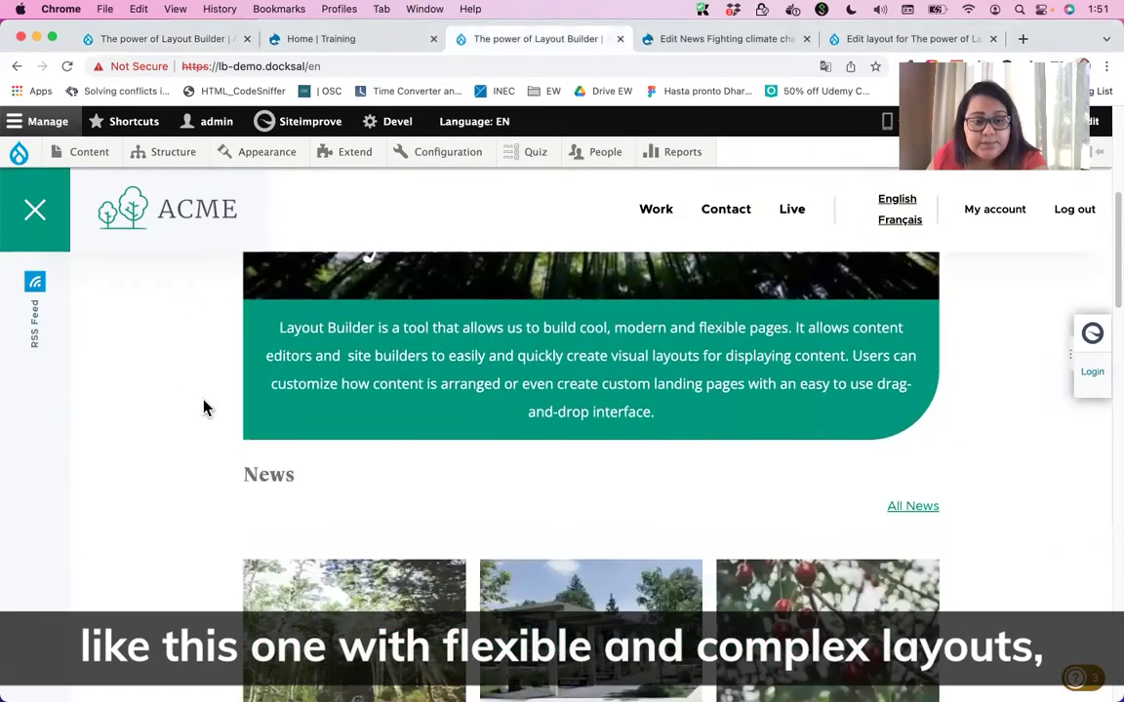
scroll(205, 407, down, 4)
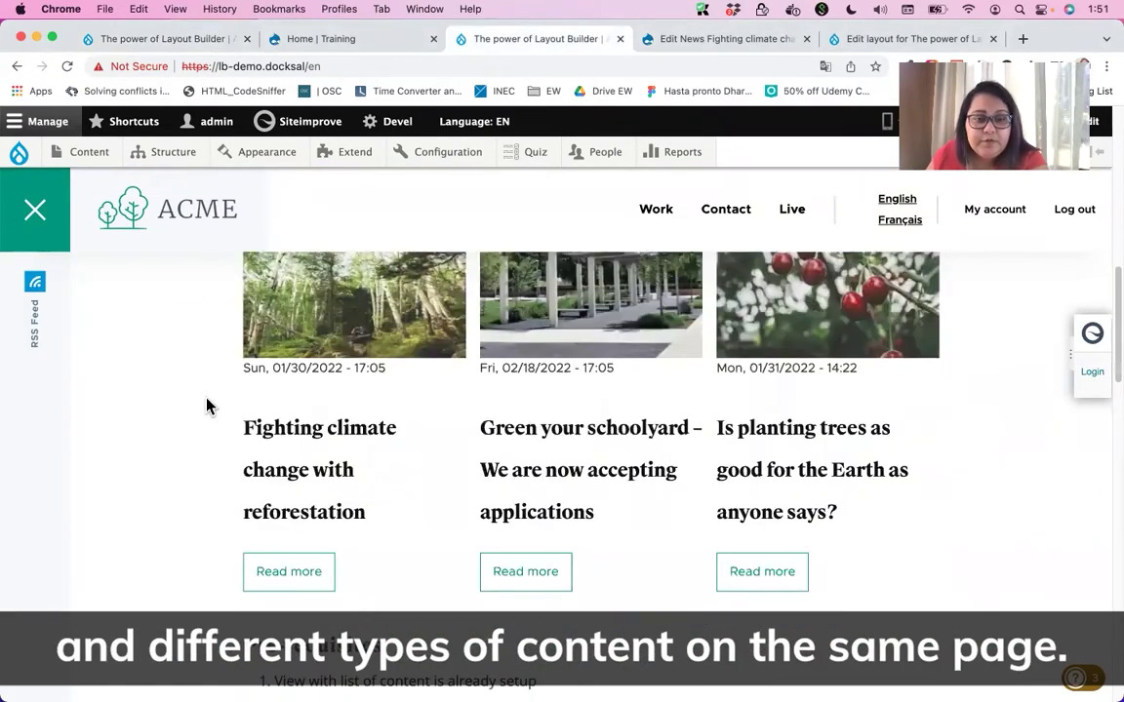
scroll(206, 404, down, 5)
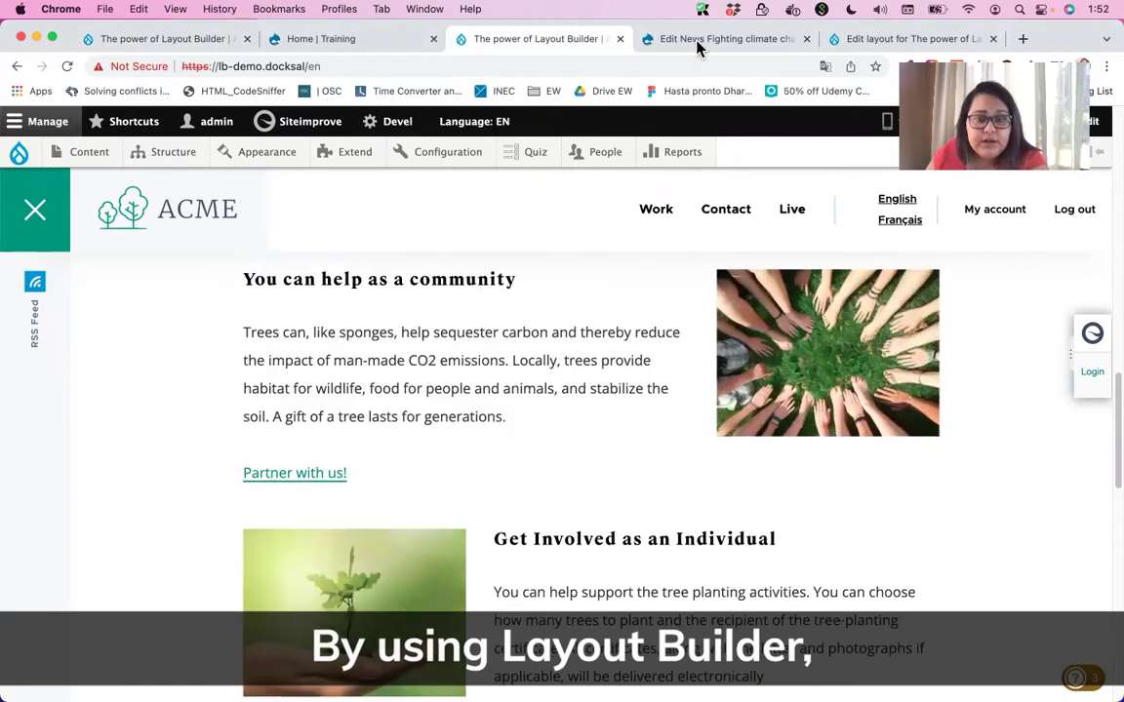
Step: Review the field-based edit form of the news item Fighting climate change with reforestation, and open the item's published view
click(702, 39)
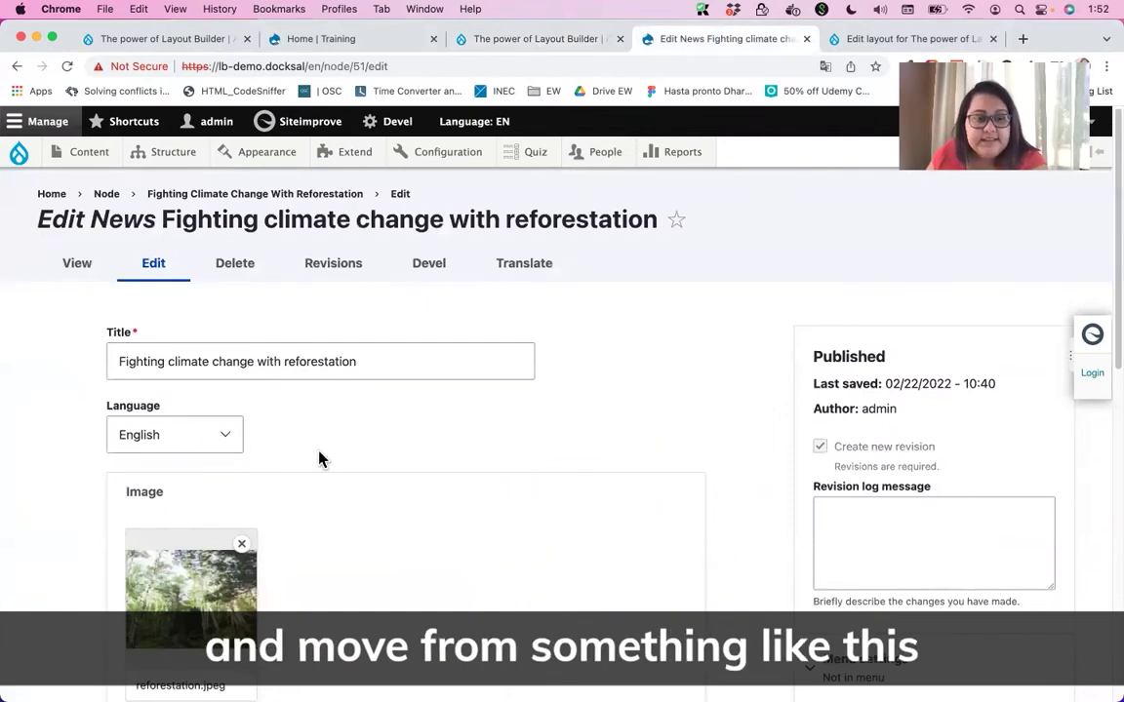
scroll(351, 464, down, 1)
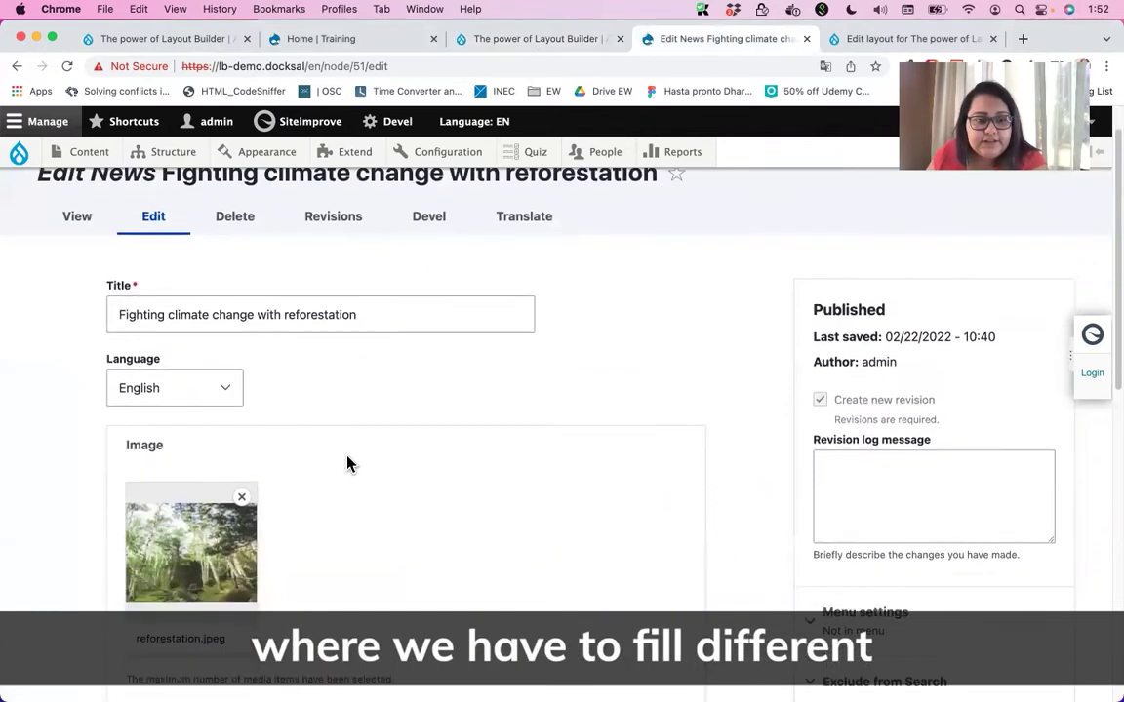
scroll(348, 464, up, 1)
click(73, 266)
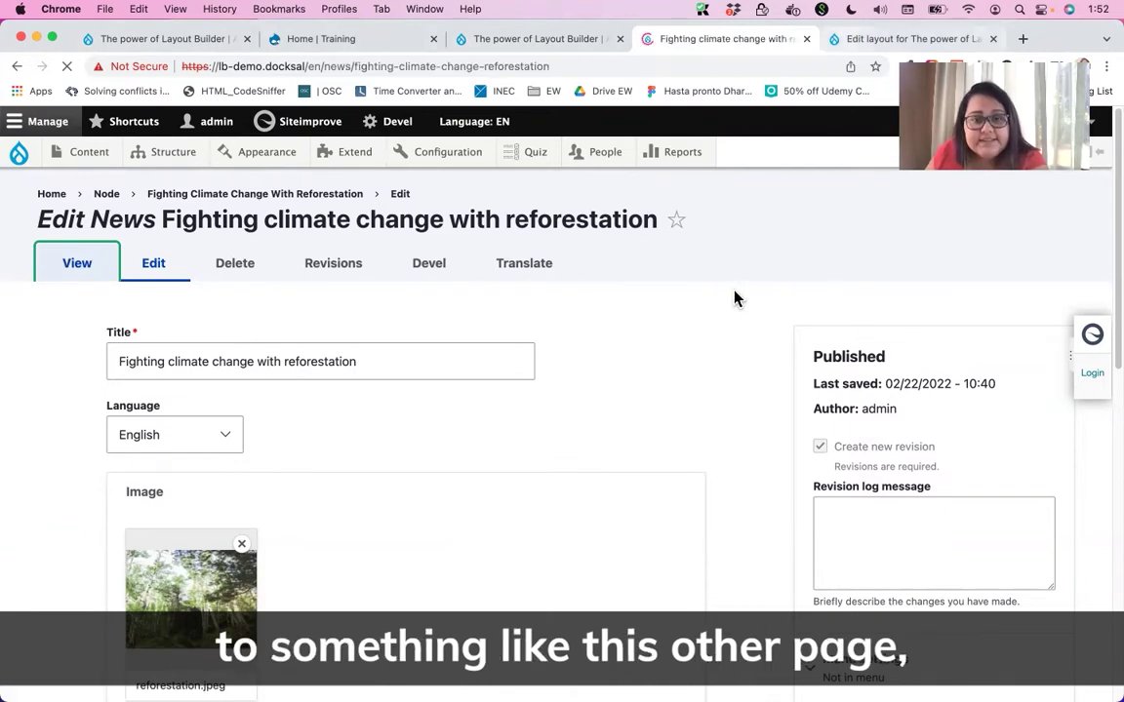
Step: Examine the sections and block areas around Section 3 in the layout editor of The power of Layout Builder page
key(ctrl+Tab)
scroll(804, 372, up, 8)
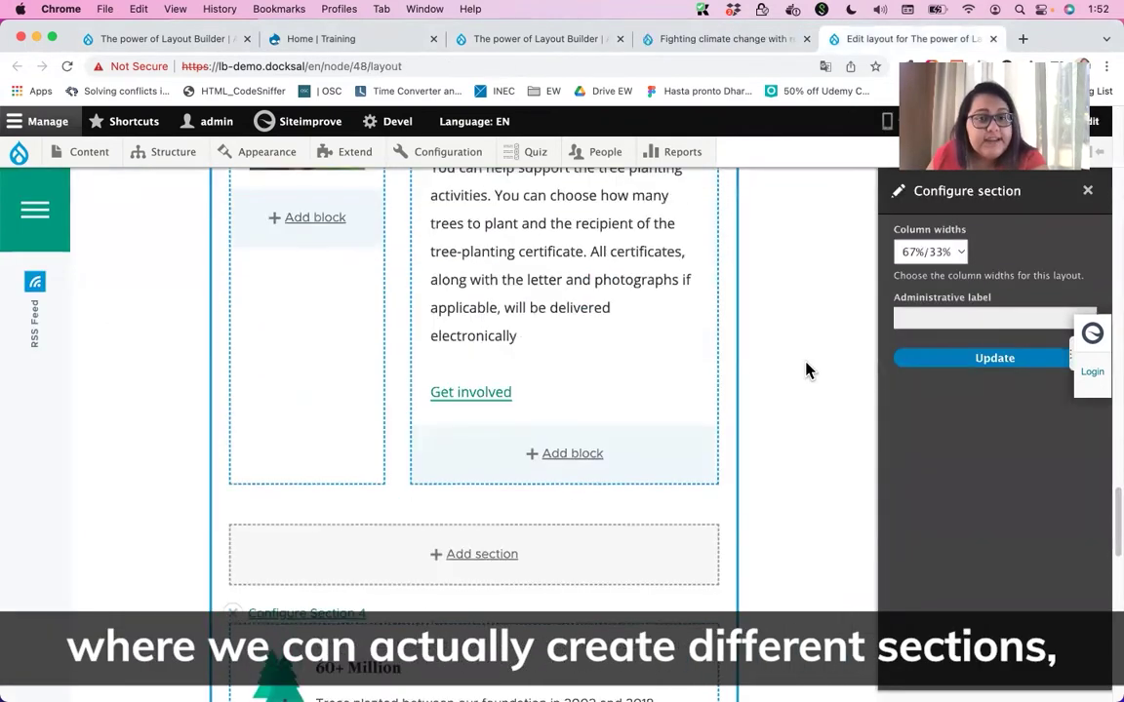
scroll(804, 372, up, 4)
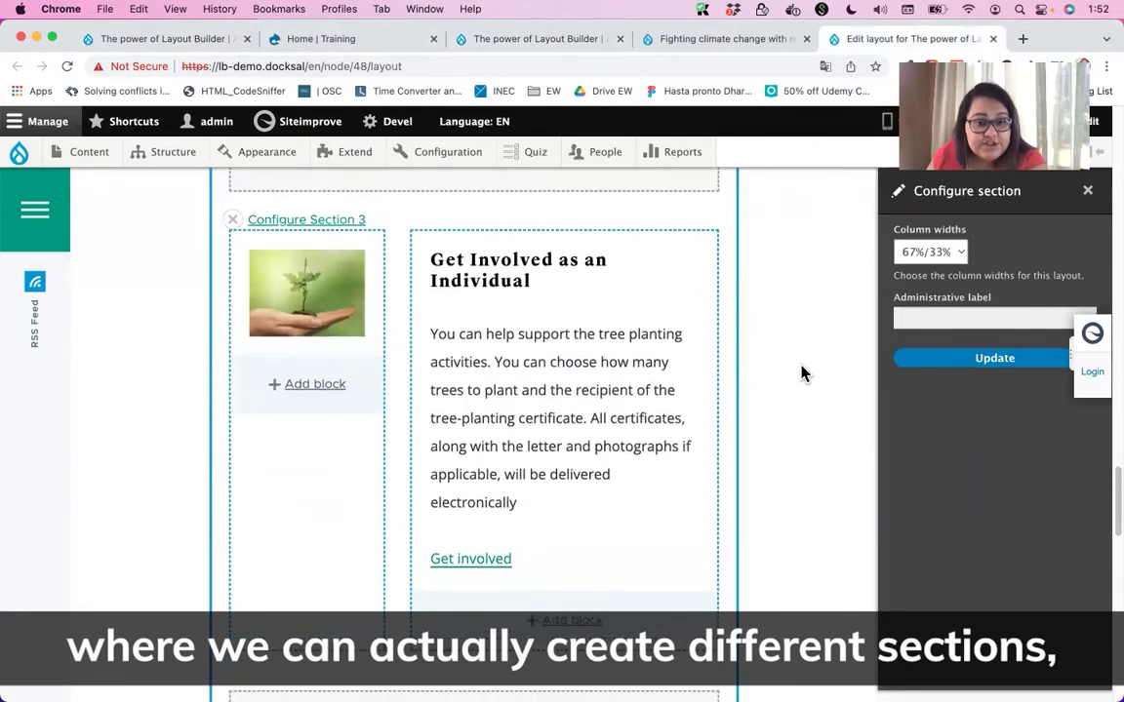
scroll(803, 374, up, 3)
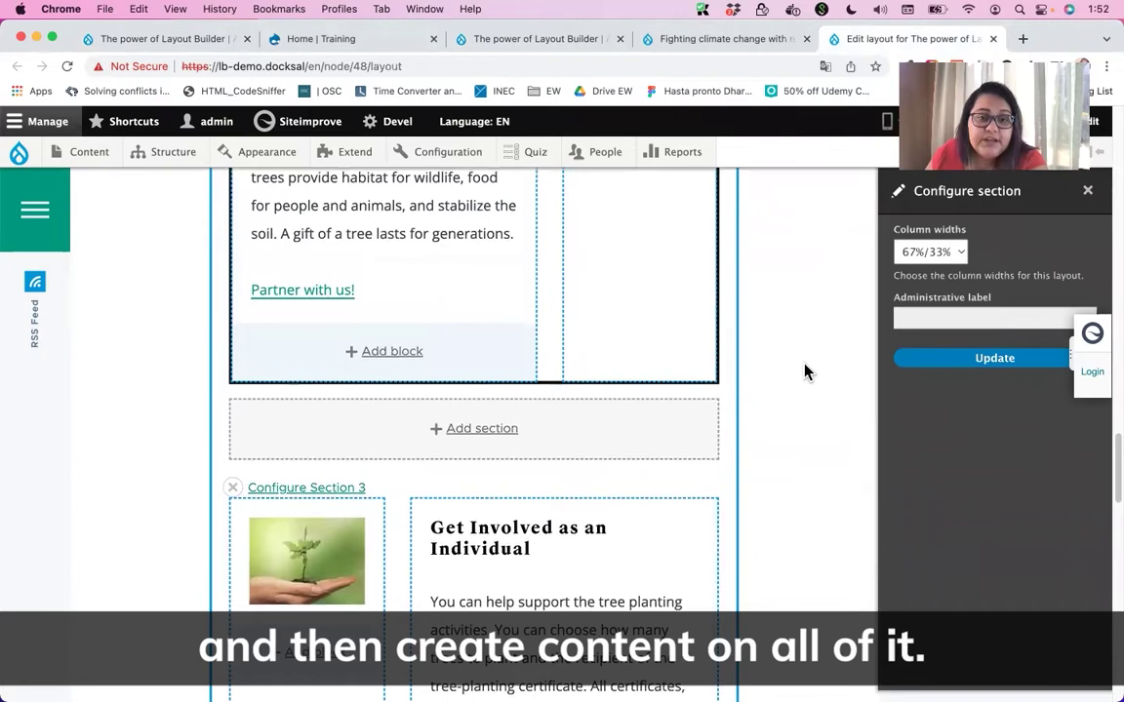
scroll(804, 371, down, 2)
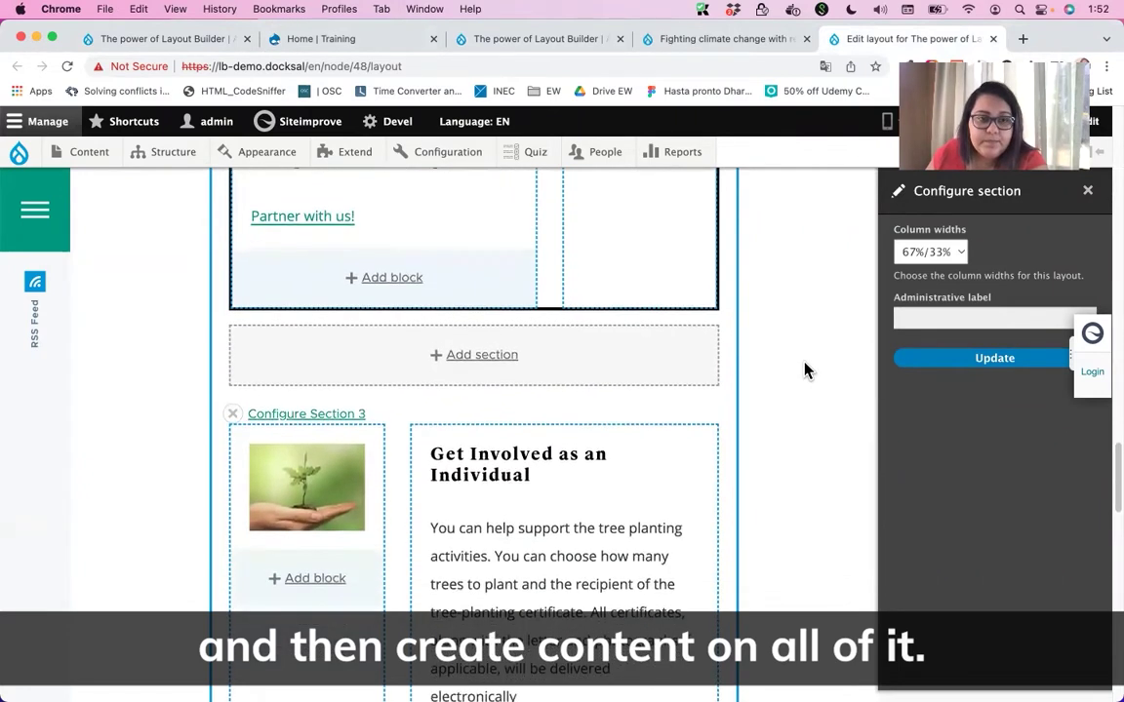
scroll(761, 366, down, 2)
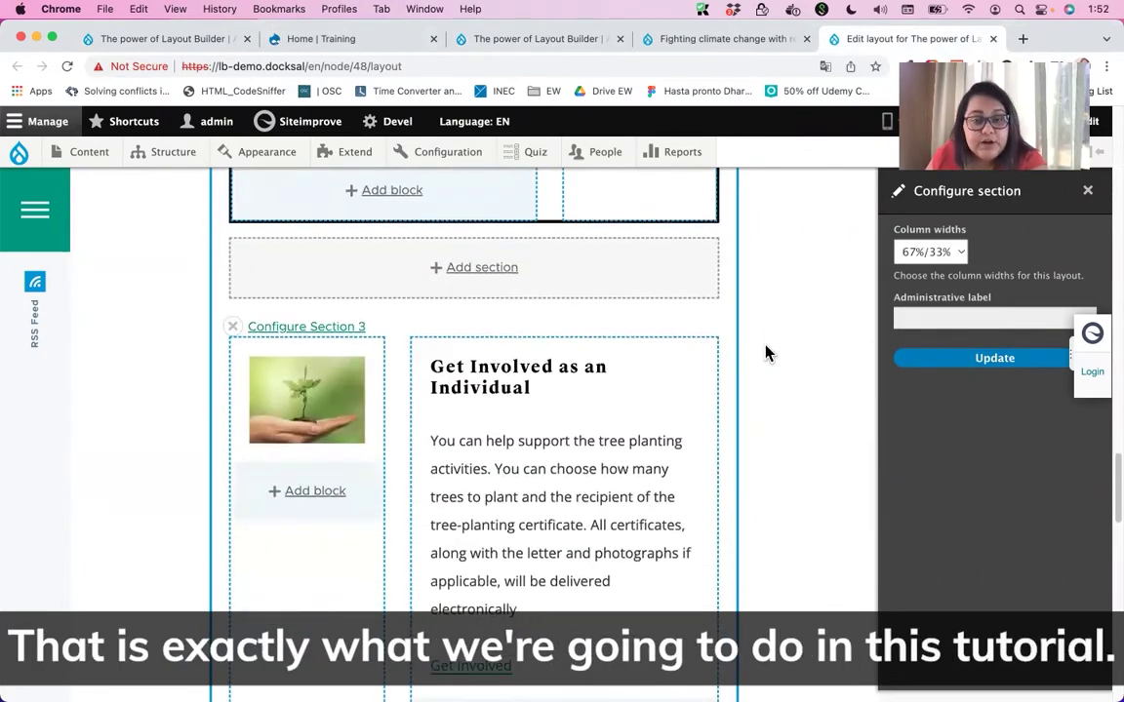
Step: Return to the finished Layout Builder page and examine its News list and its banner with the overlaid title text
click(162, 44)
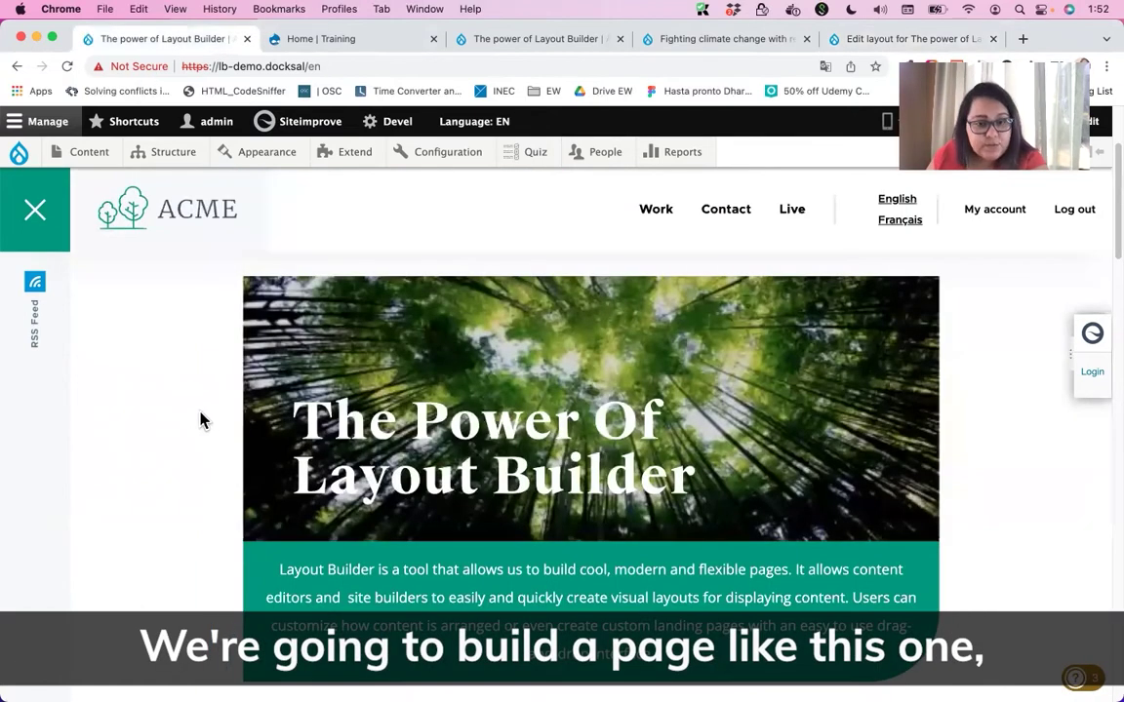
scroll(207, 415, down, 1)
scroll(210, 420, down, 7)
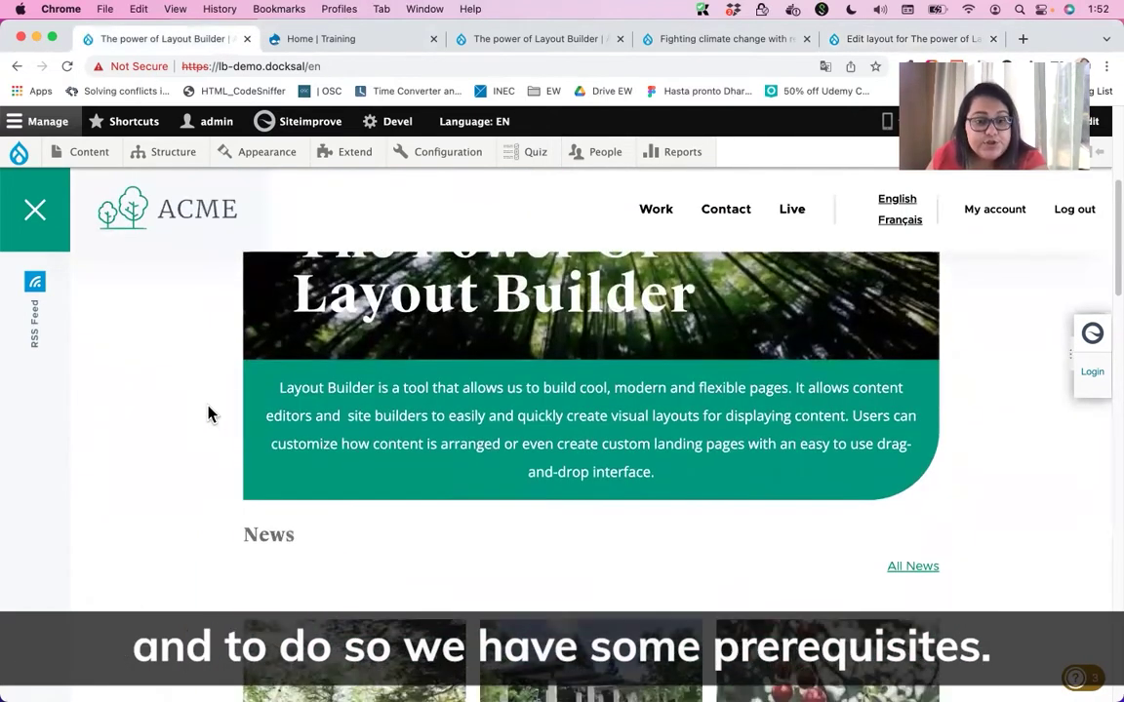
scroll(208, 415, down, 1)
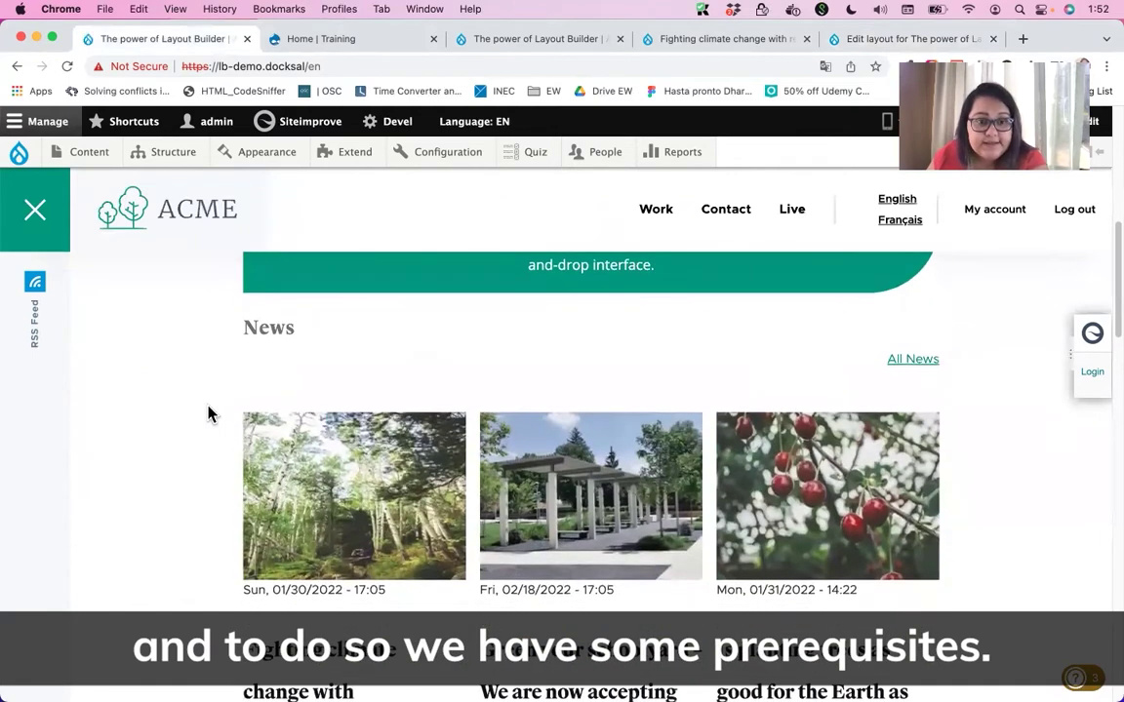
scroll(208, 414, down, 1)
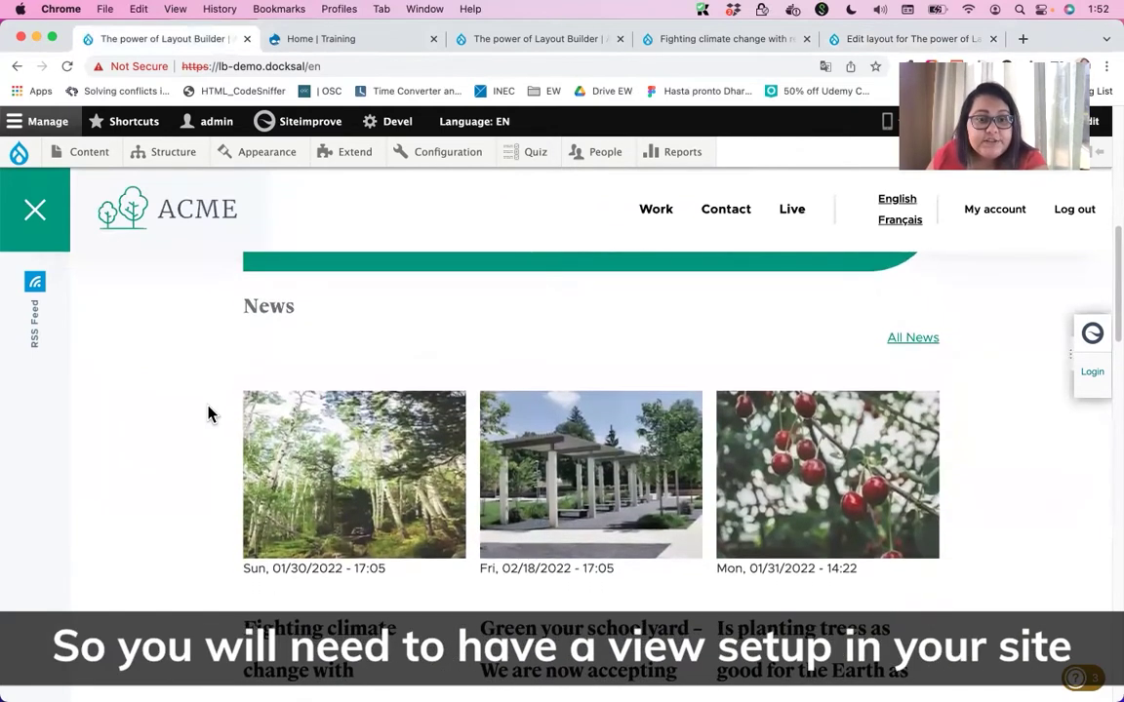
scroll(208, 415, down, 1)
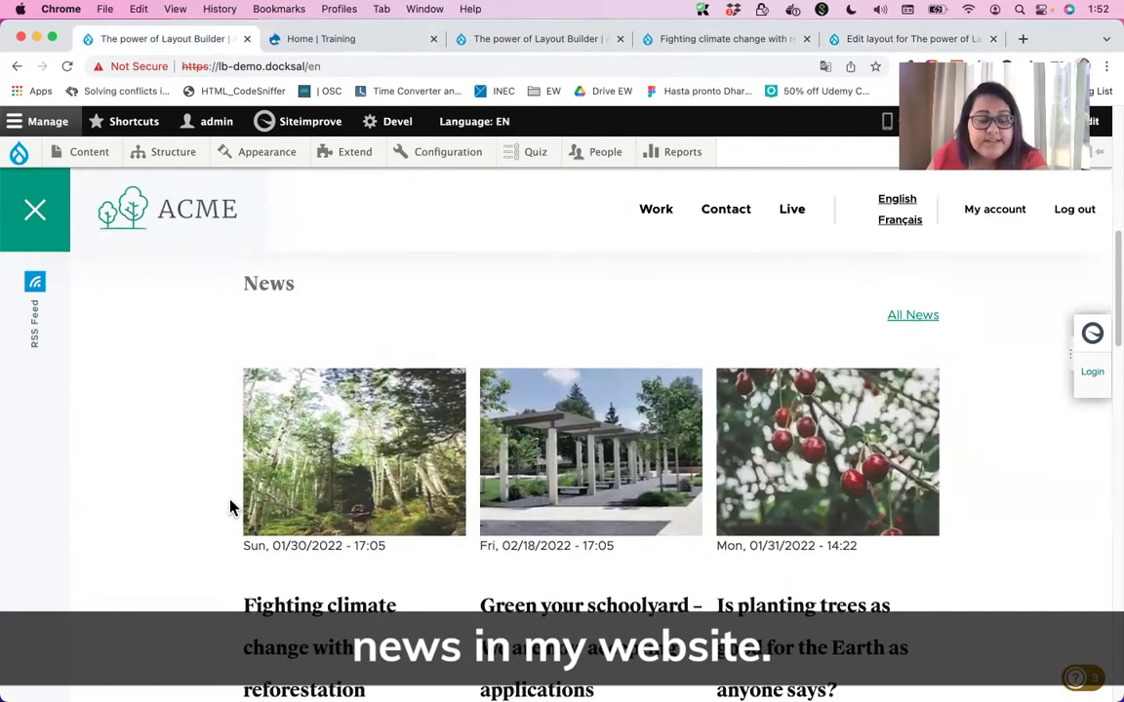
scroll(231, 508, up, 5)
scroll(232, 507, up, 5)
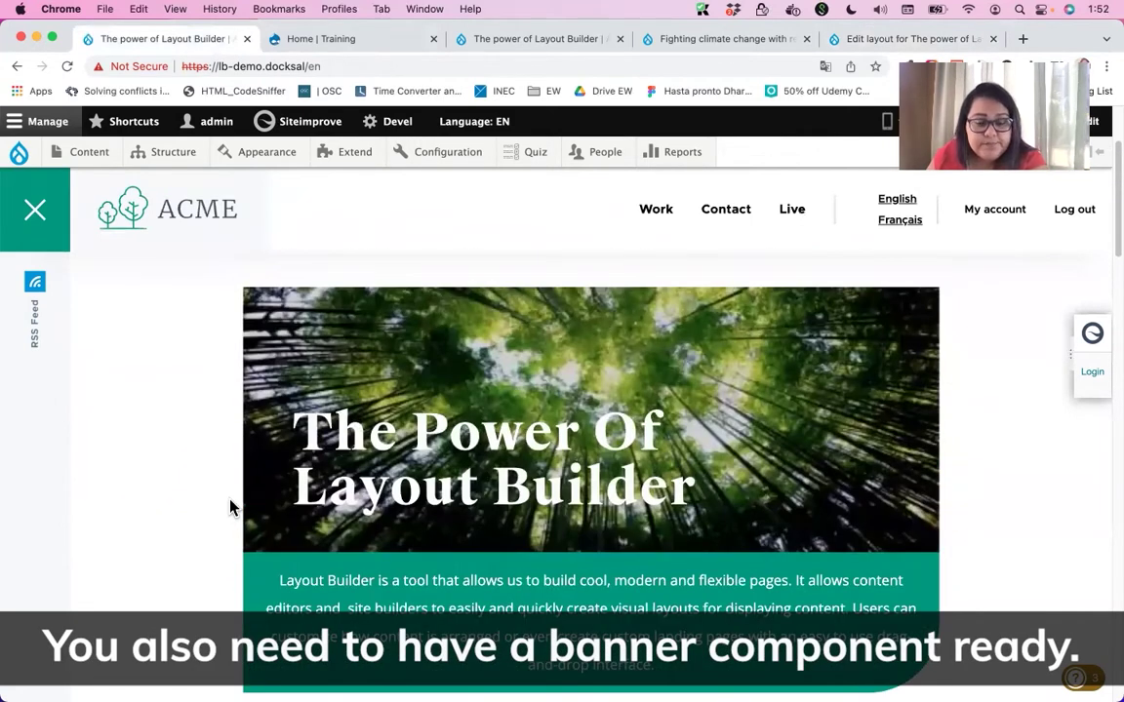
mouse_move(302, 351)
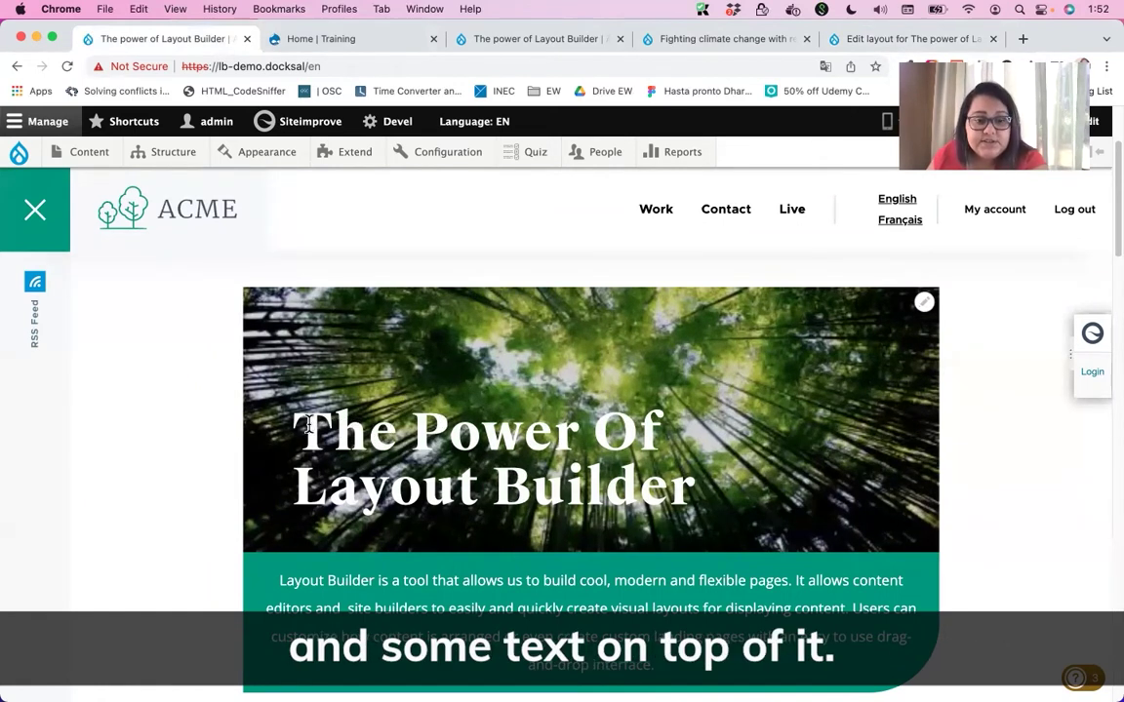
drag(289, 408, 686, 453)
click(205, 461)
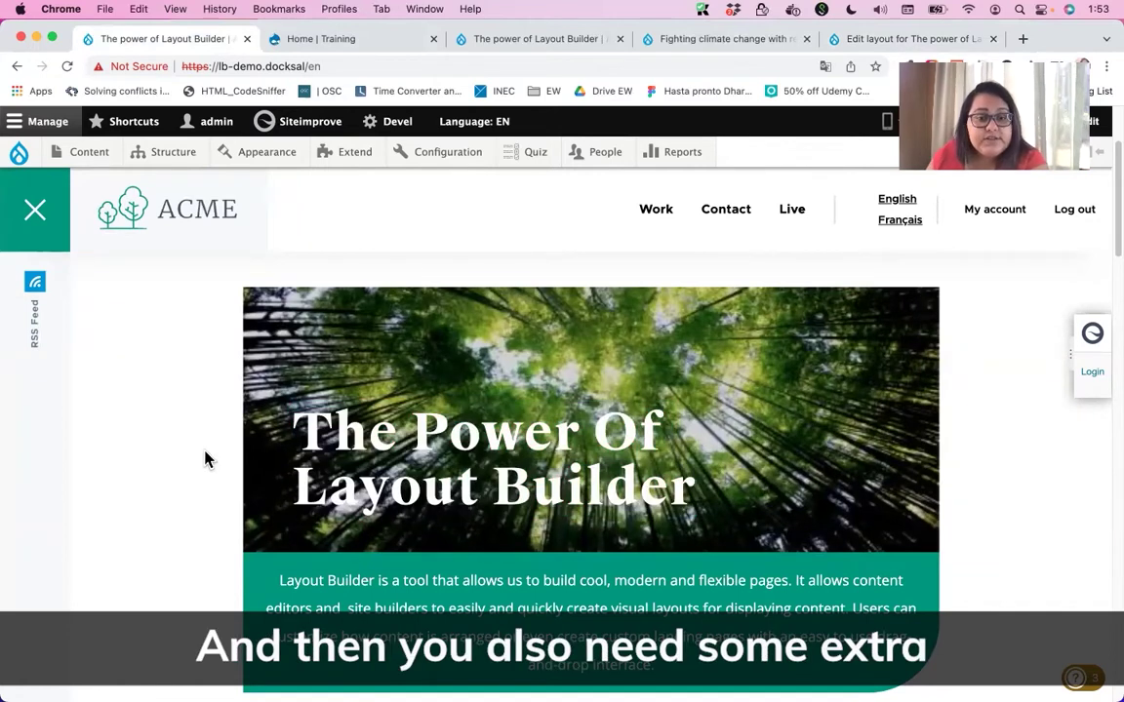
Step: Examine the themed components further down the page: the green text background, the image-and-text sections and the tree icon statistics
scroll(205, 461, down, 1)
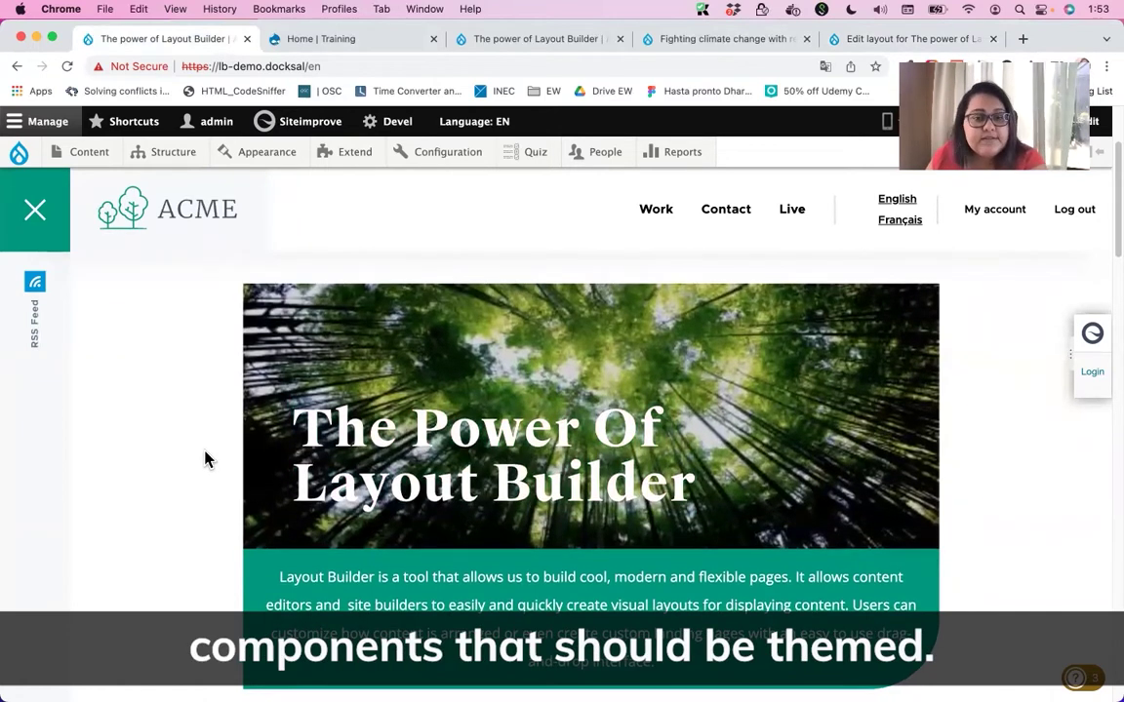
scroll(205, 460, down, 3)
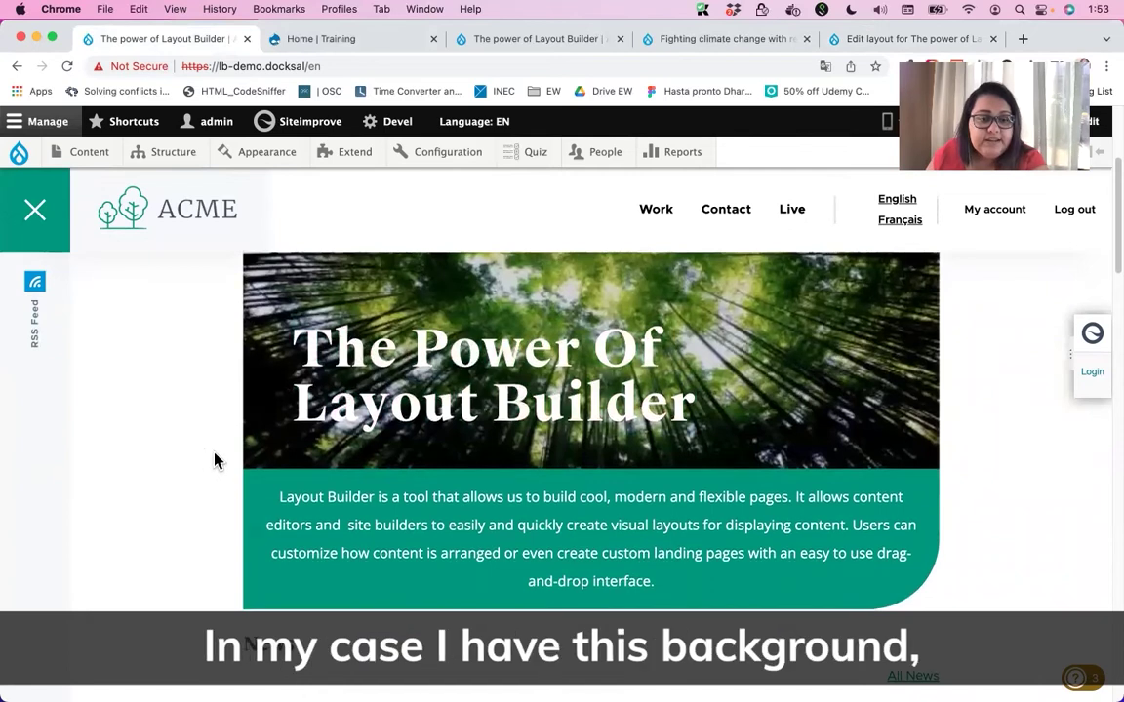
scroll(216, 458, down, 2)
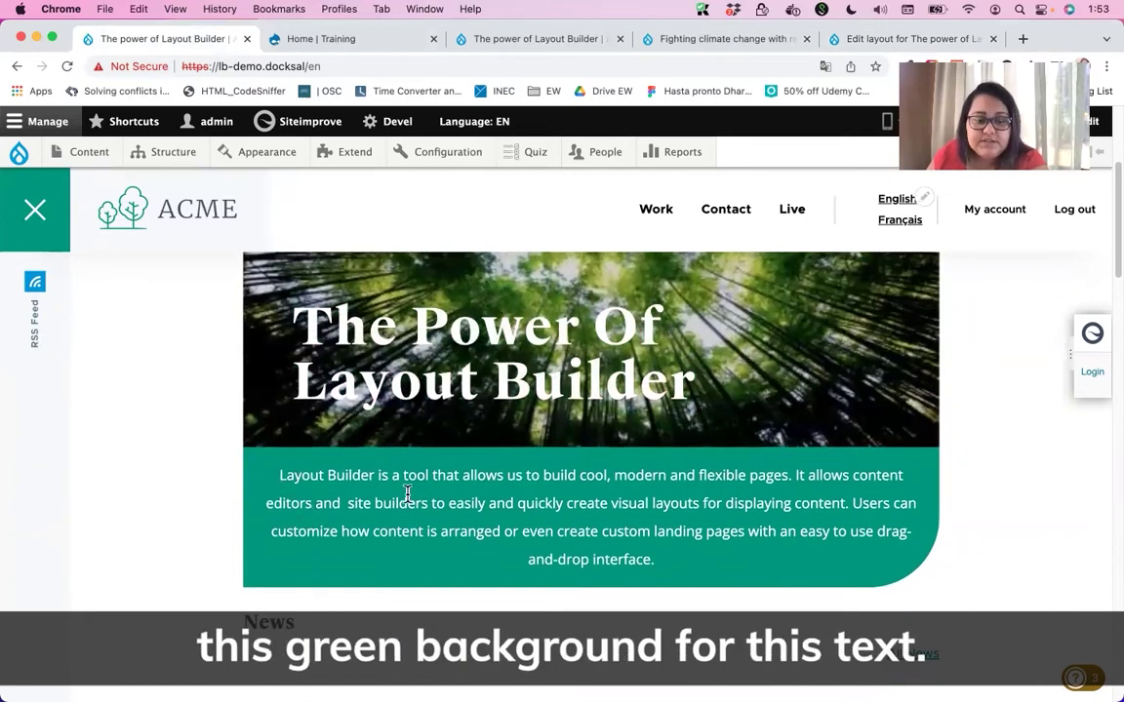
scroll(147, 539, down, 3)
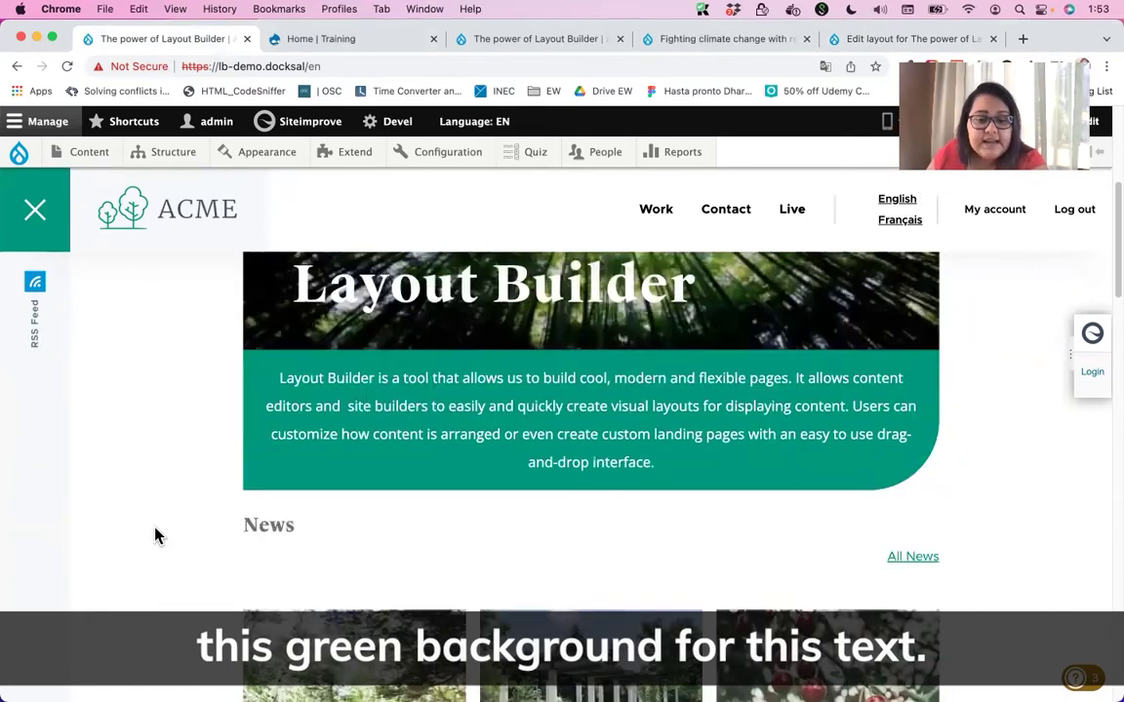
scroll(166, 529, down, 8)
scroll(167, 524, down, 5)
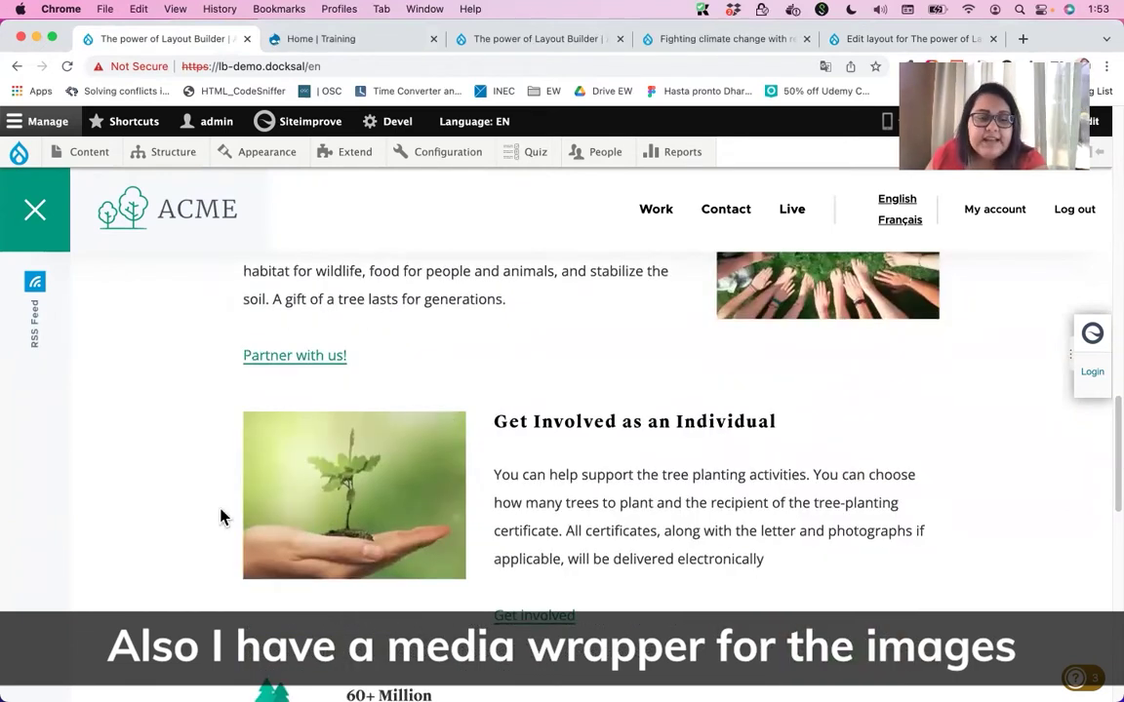
scroll(205, 517, down, 3)
scroll(204, 487, down, 5)
scroll(207, 454, up, 1)
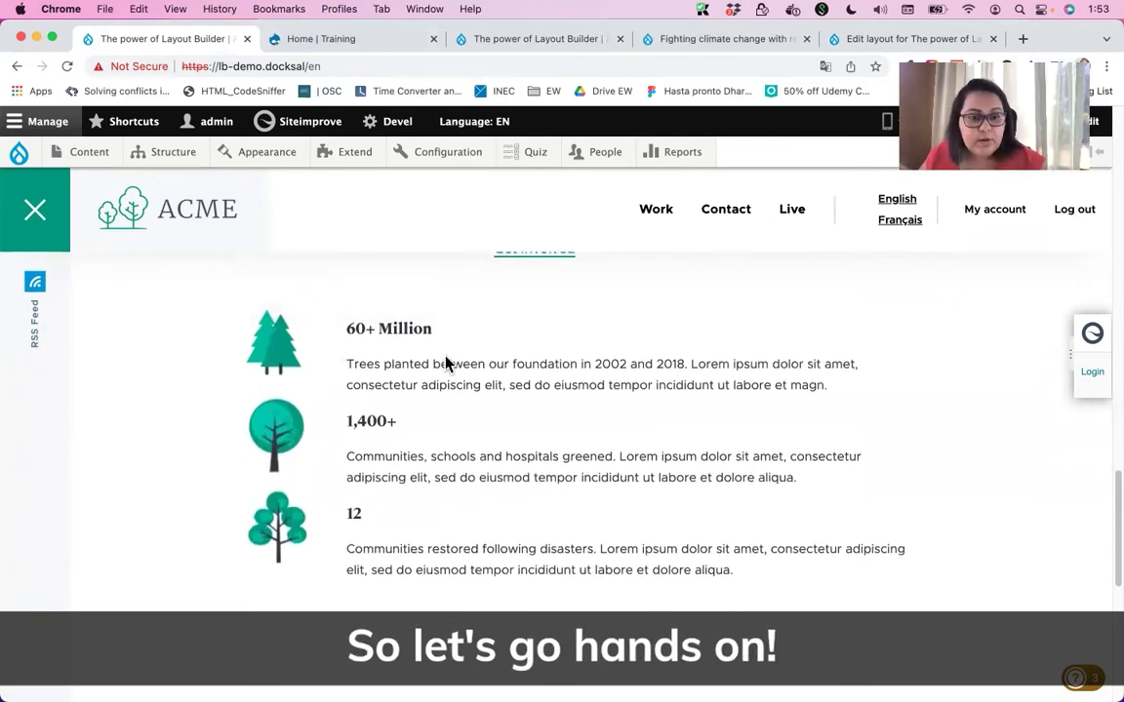
Step: Close the Training site and start a new content item of type Page on the demo site
click(433, 39)
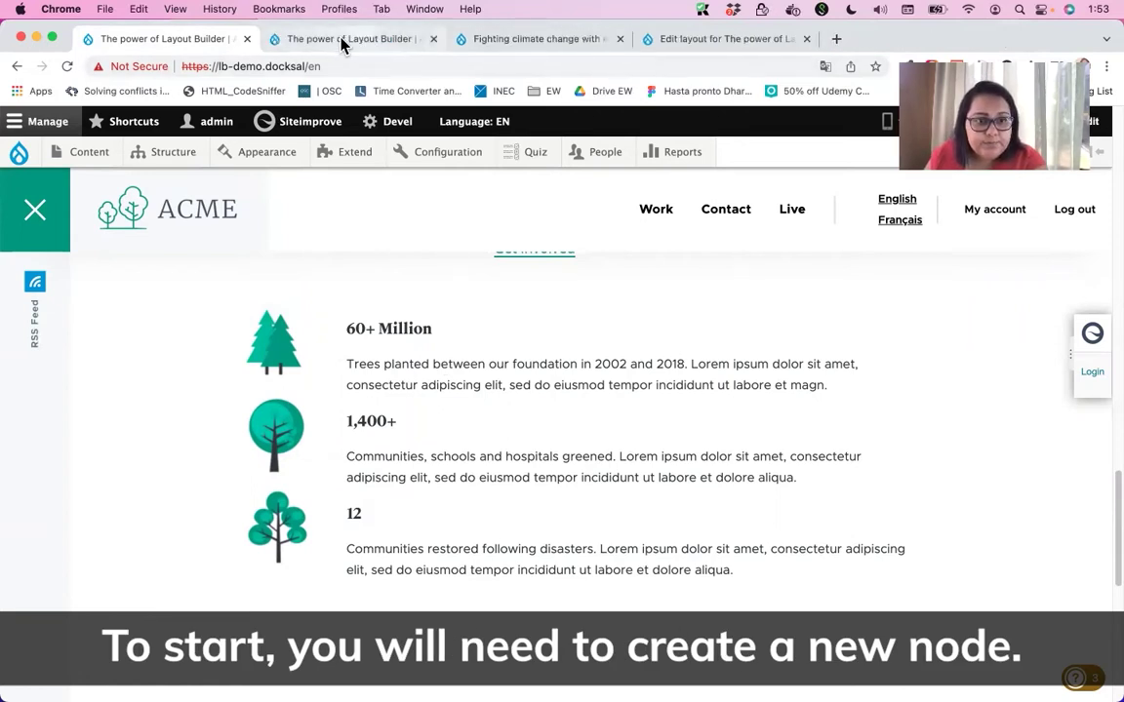
click(342, 41)
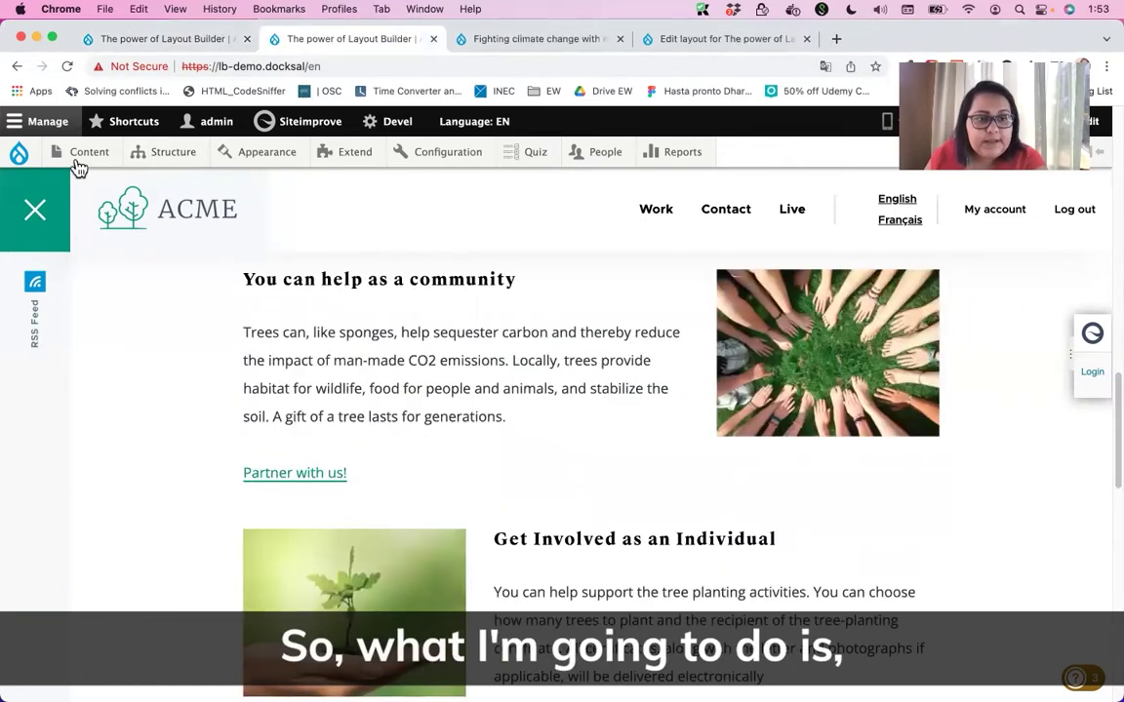
mouse_move(78, 161)
mouse_move(84, 186)
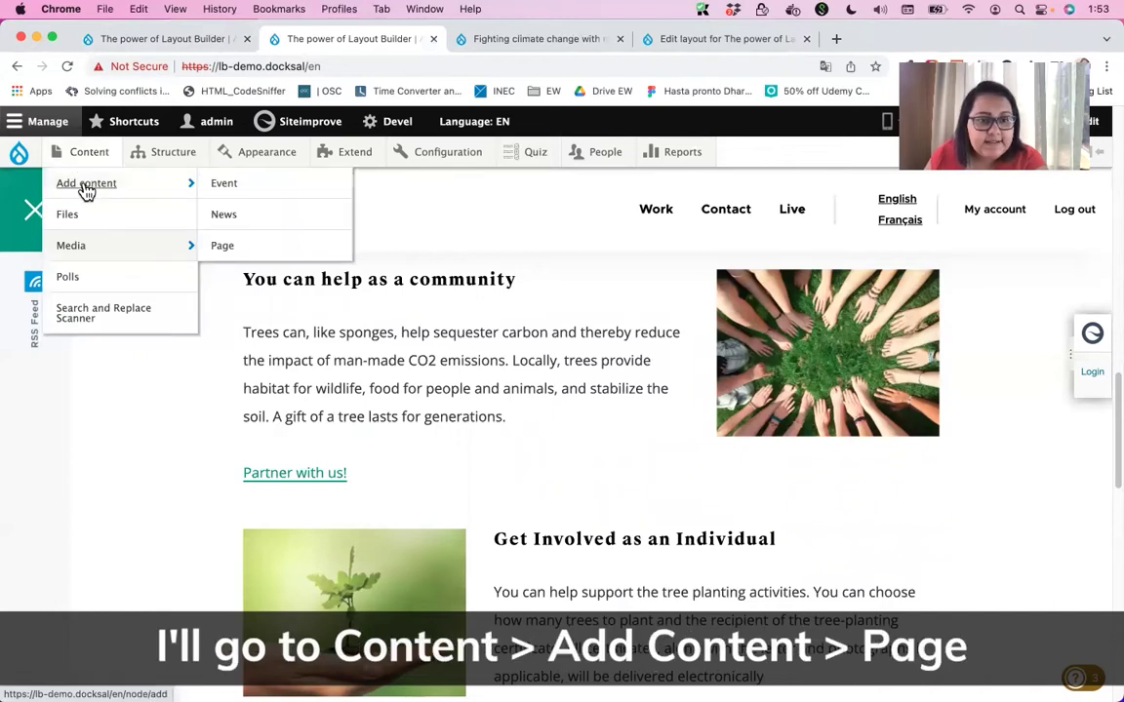
click(239, 252)
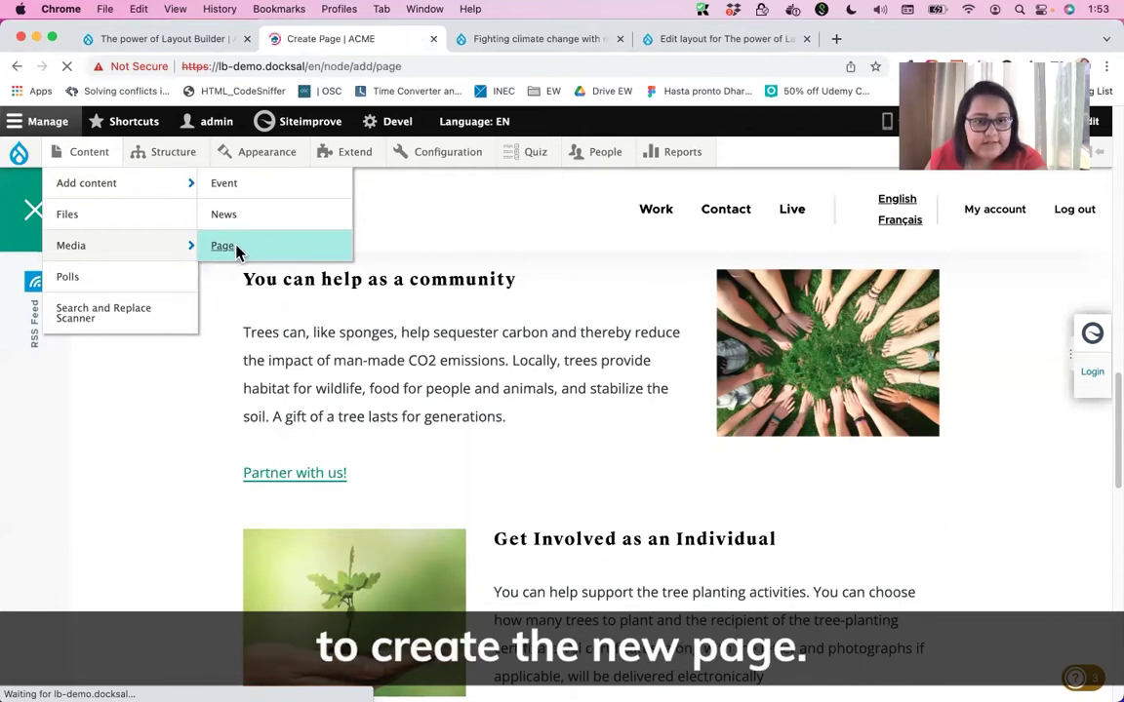
Step: Title the new page About and save it
click(175, 324)
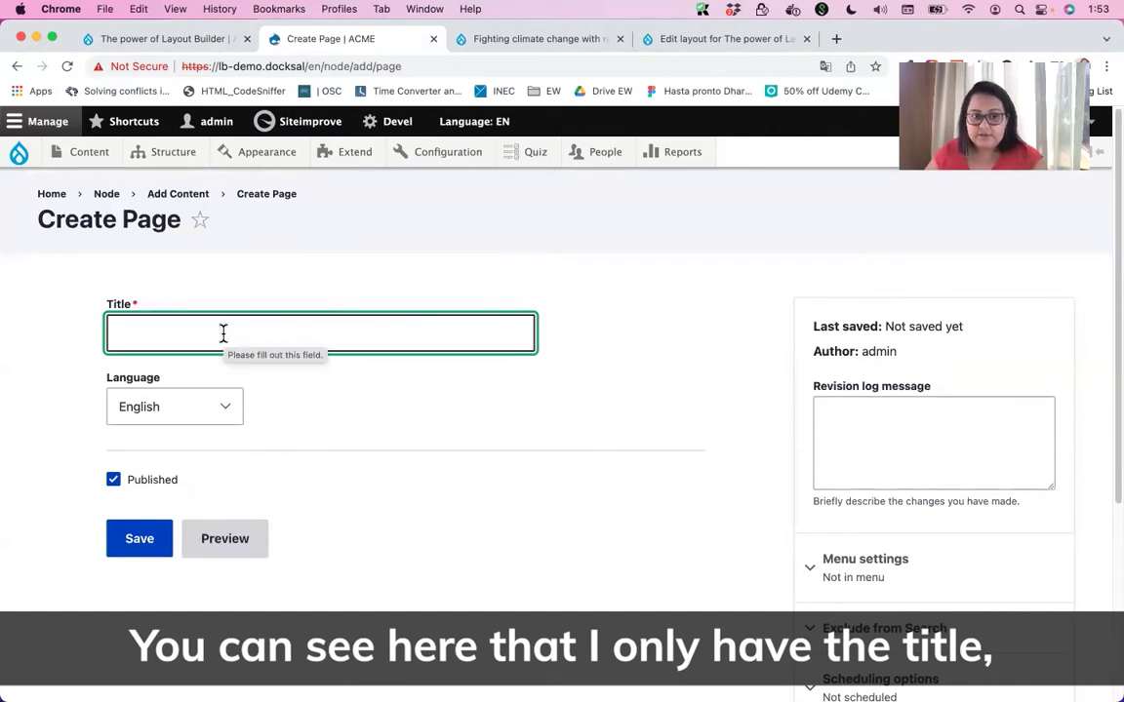
text(About)
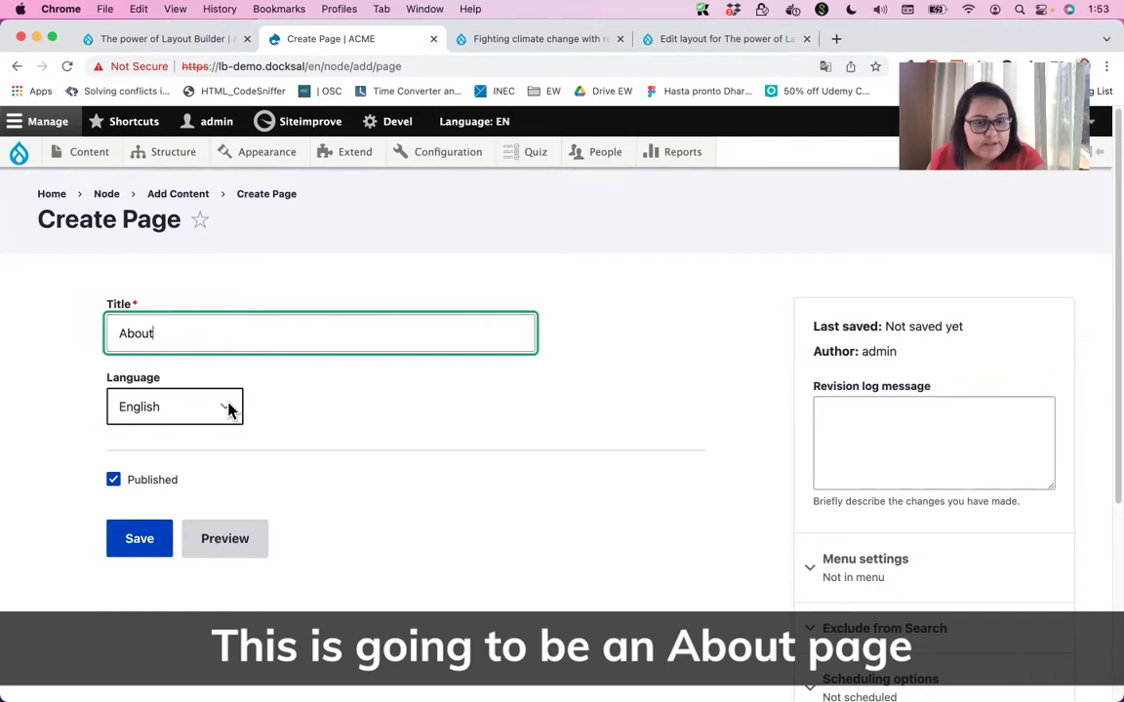
click(142, 538)
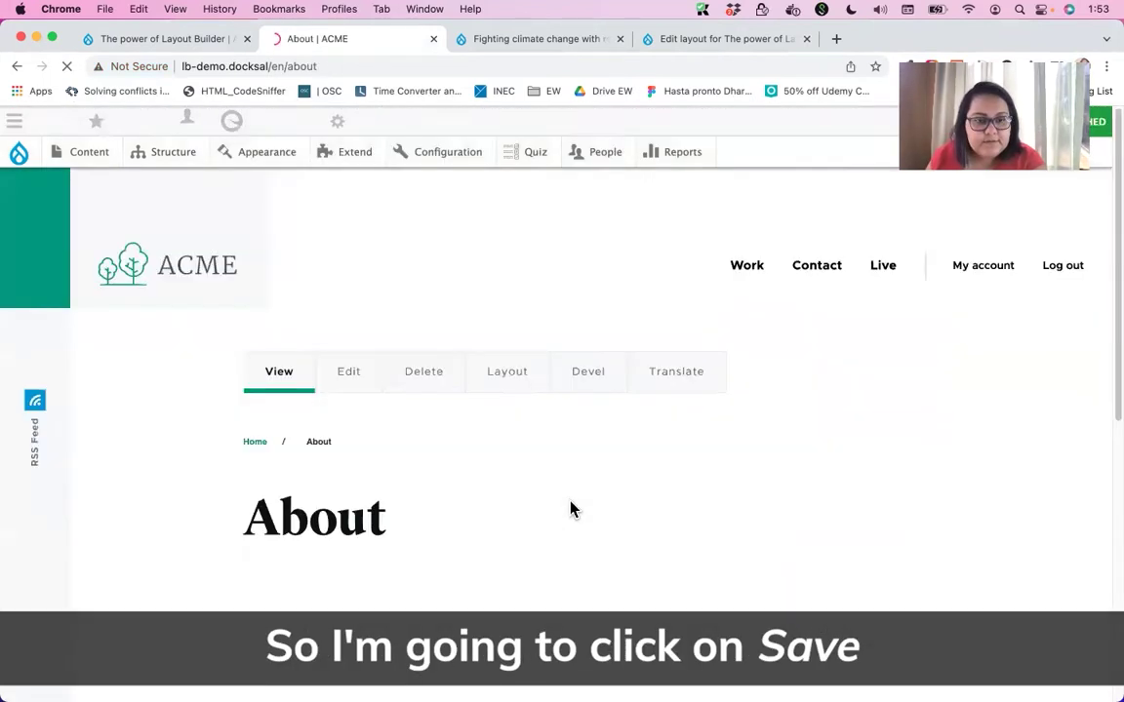
scroll(689, 509, down, 1)
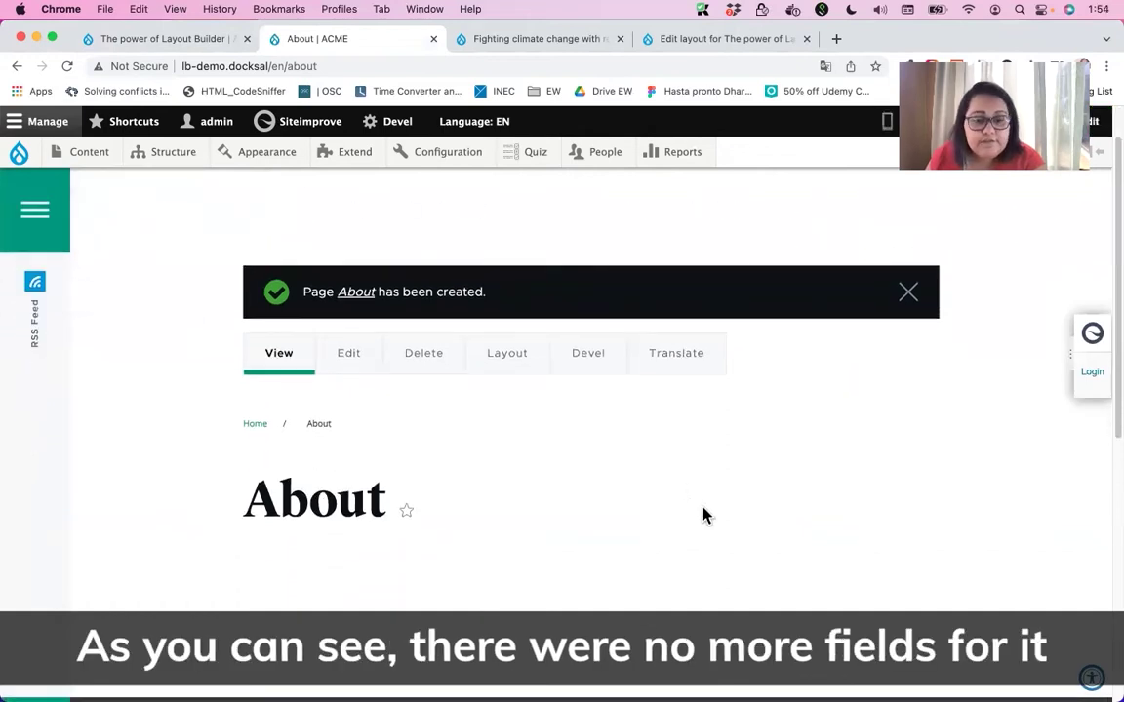
Step: Look over the newly created, empty About page and open its layout for editing
scroll(585, 493, down, 3)
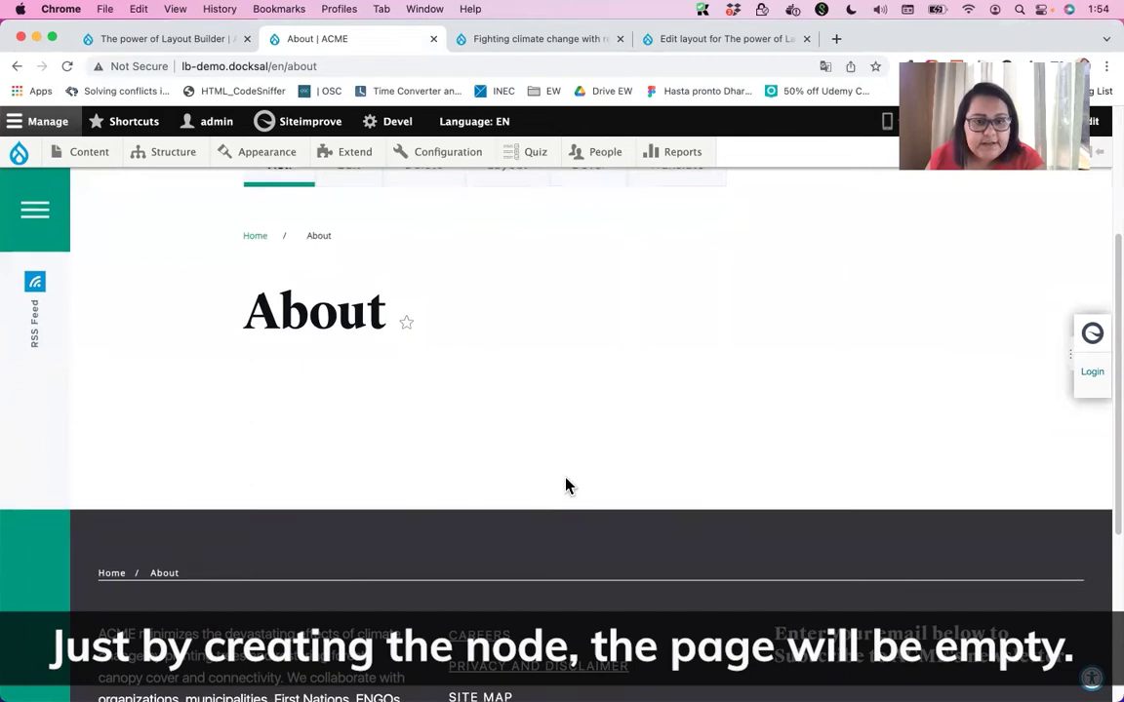
scroll(514, 505, up, 1)
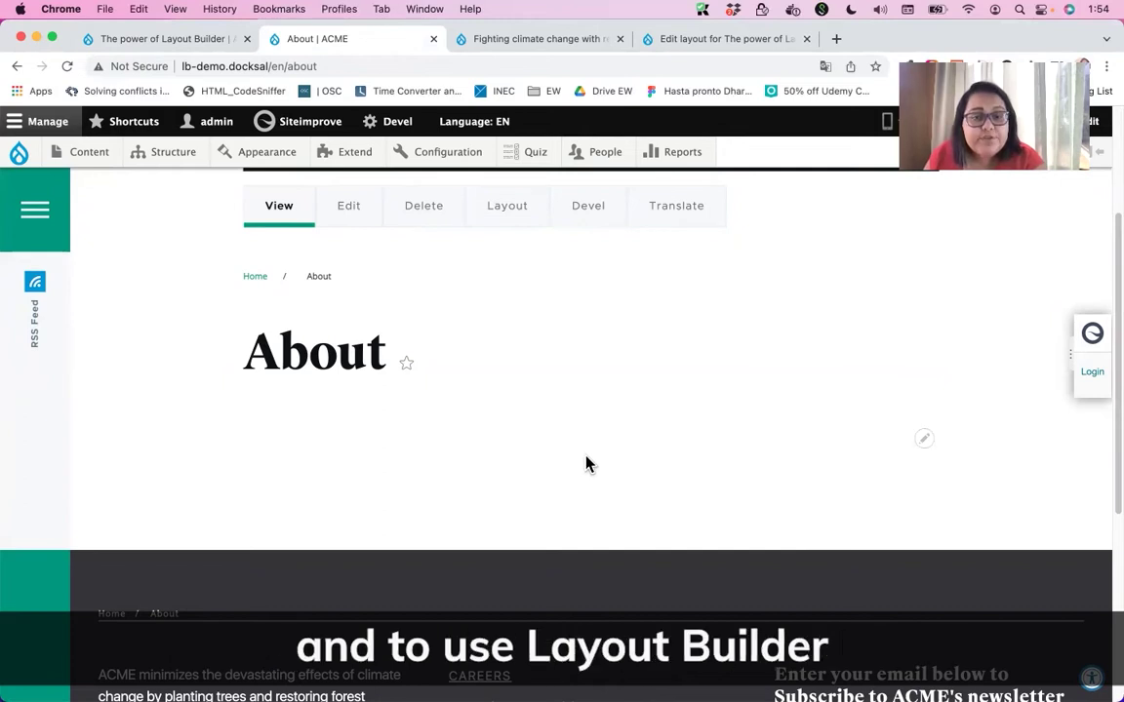
scroll(586, 464, up, 1)
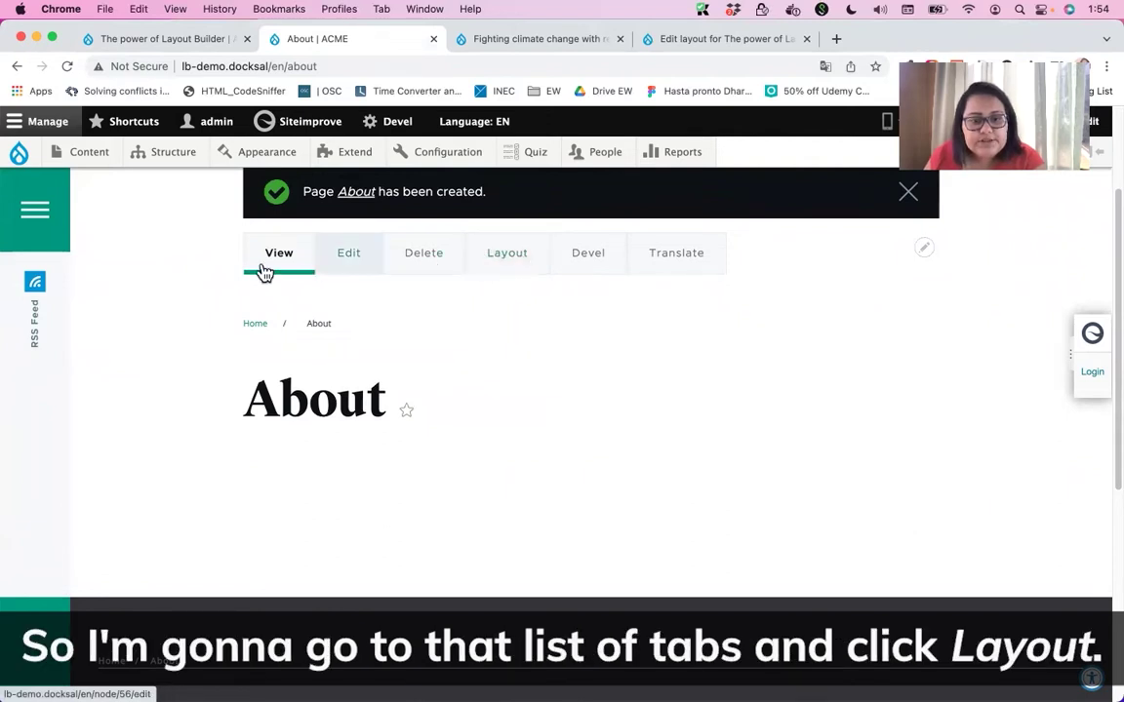
click(505, 260)
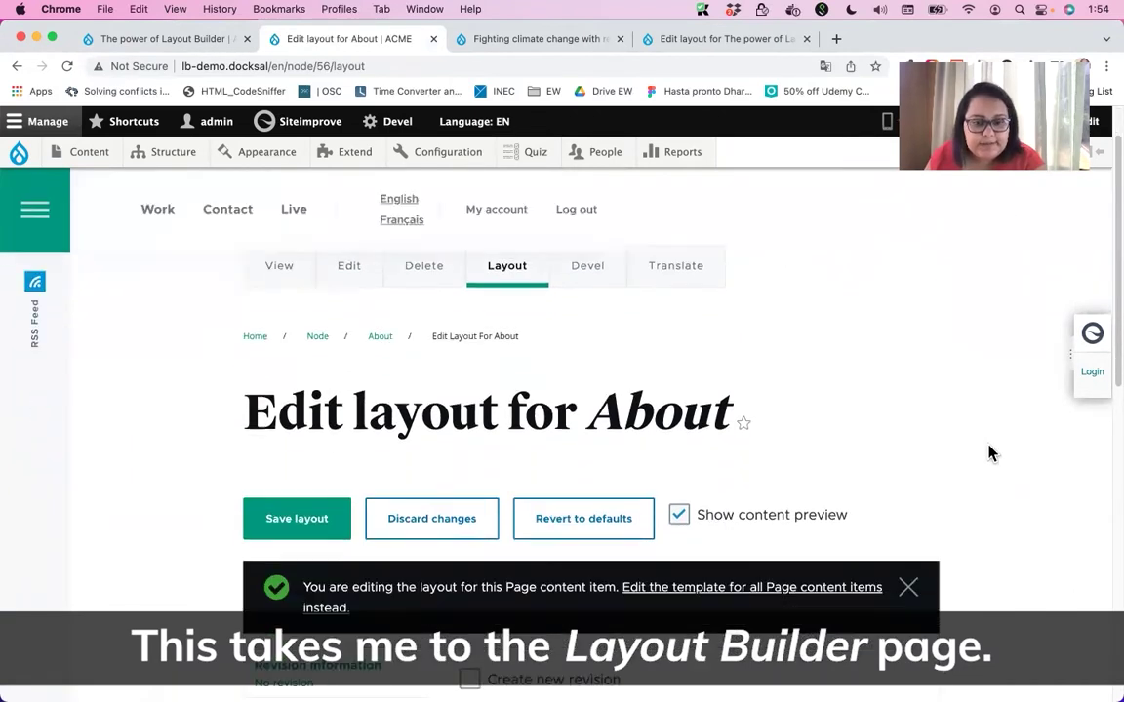
Step: Add a one-column section to the layout with the administrative label Banner section
scroll(993, 453, down, 4)
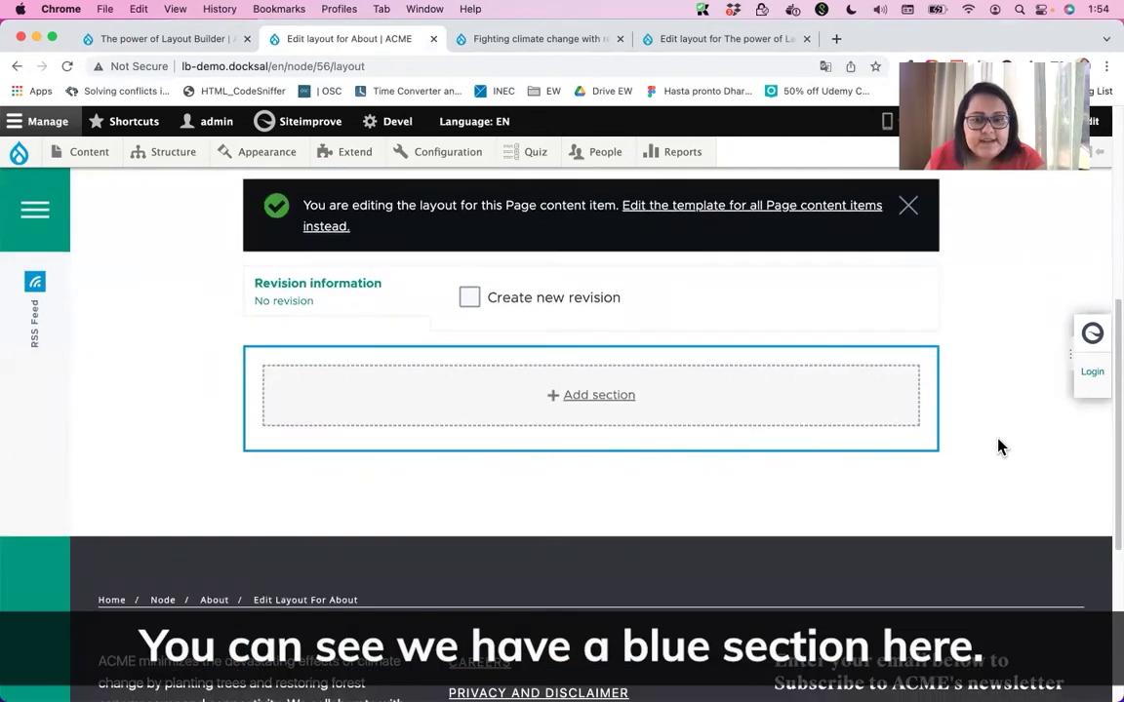
click(599, 398)
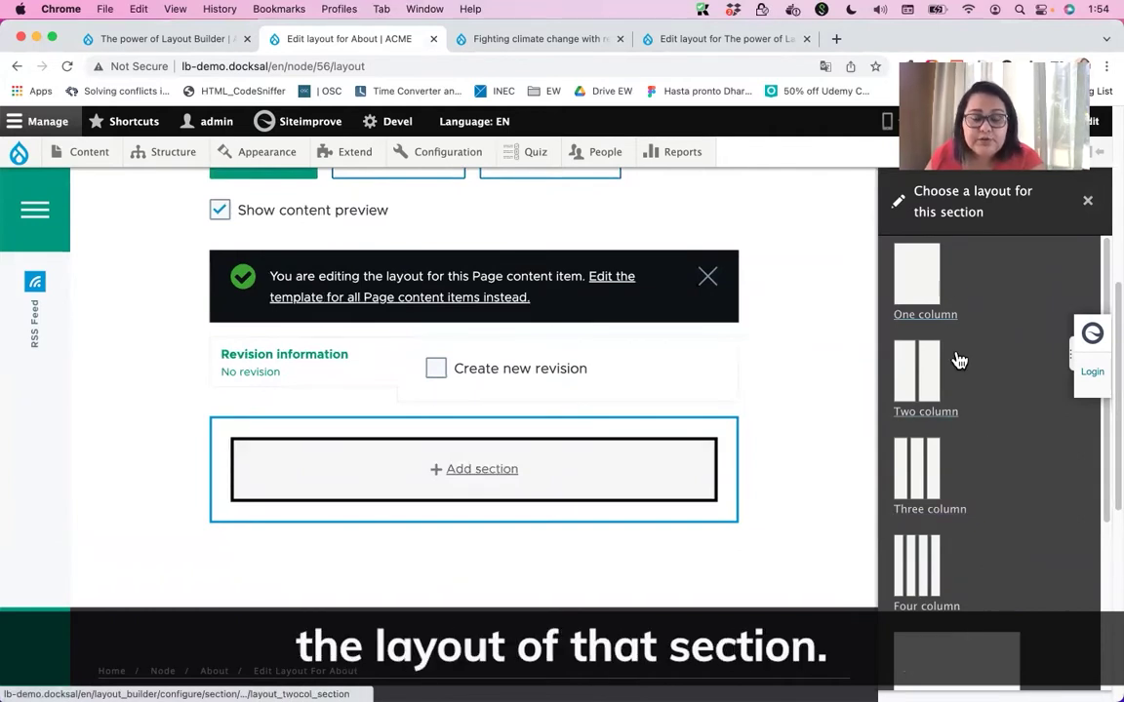
click(919, 298)
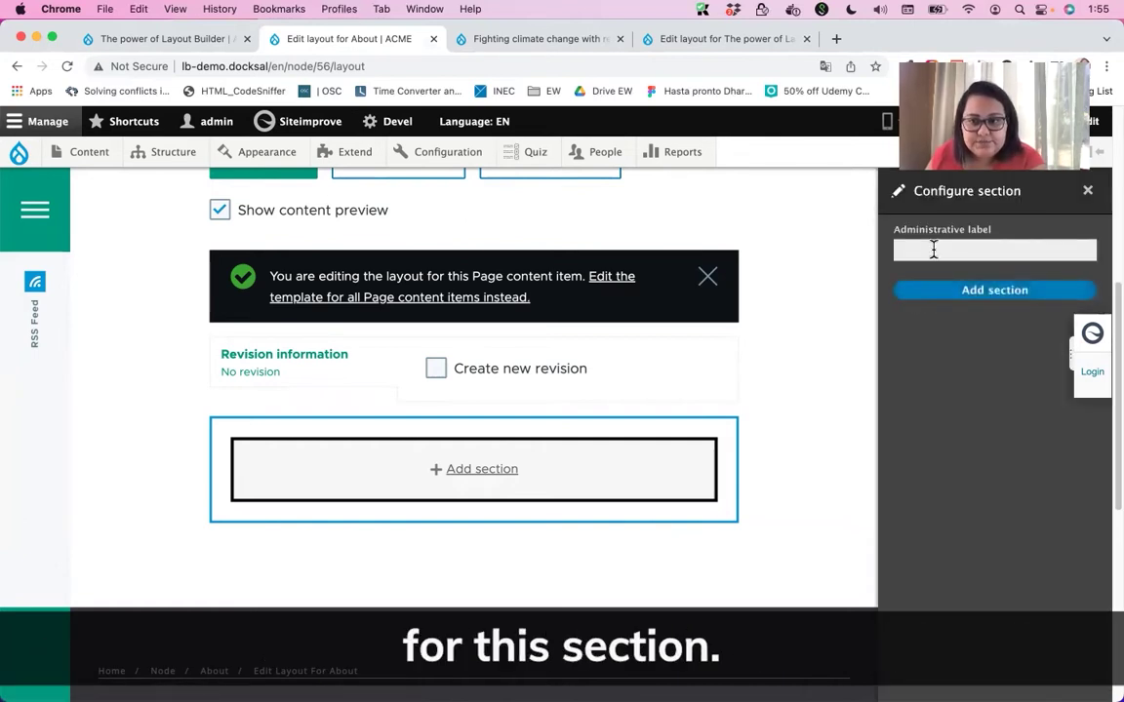
click(934, 249)
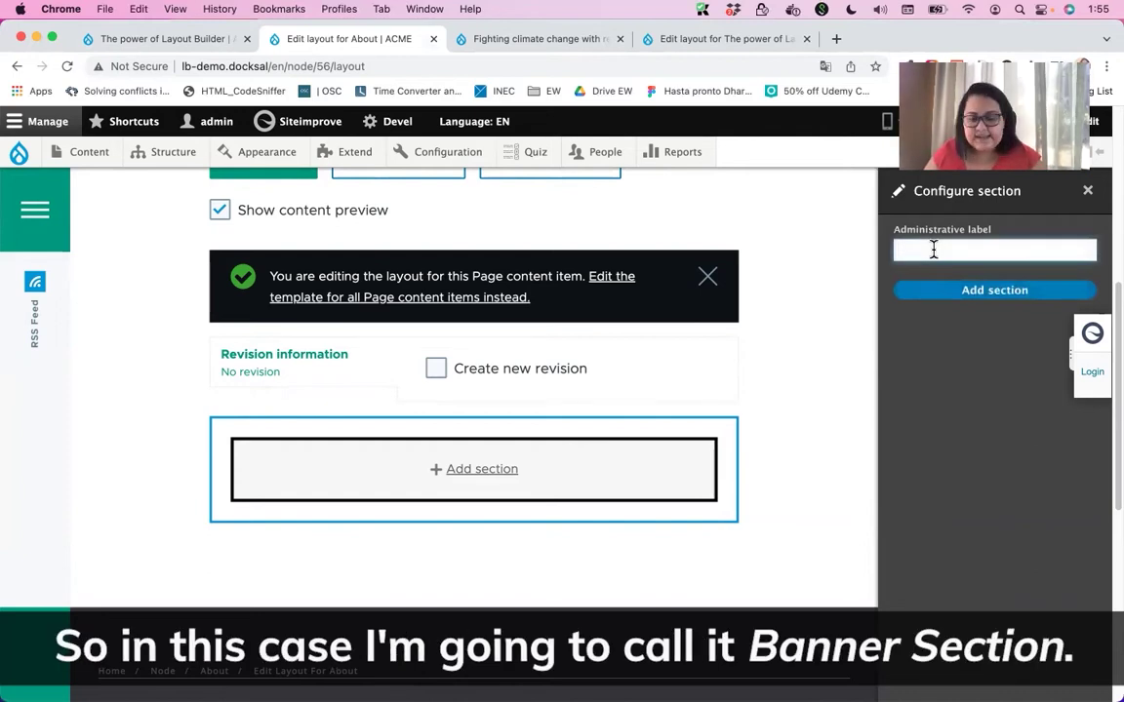
text(Banner section)
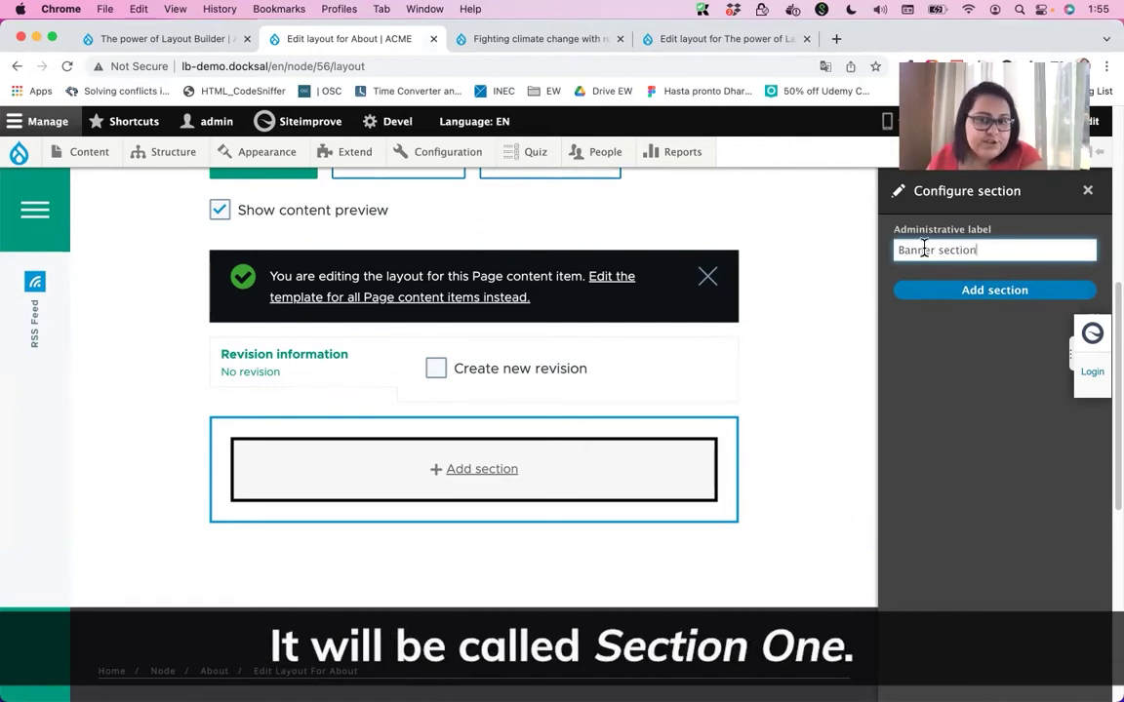
click(994, 293)
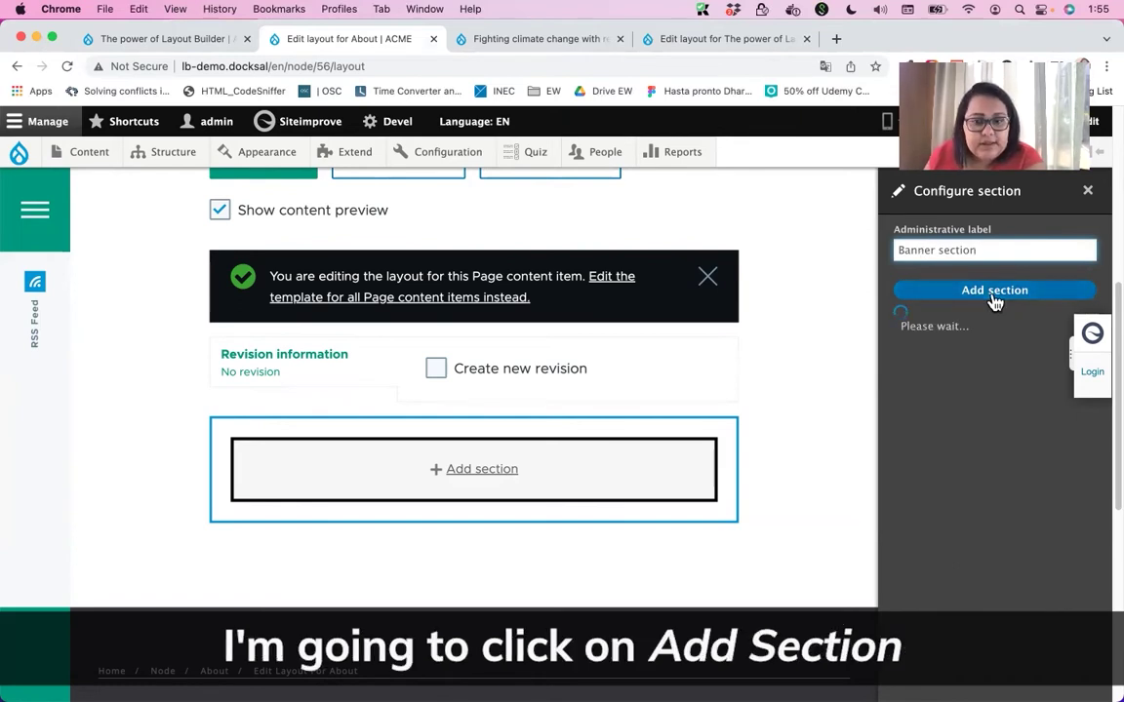
Step: Start a custom Hero block in the Banner section, titled About banner, with the title display turned off
scroll(936, 377, down, 4)
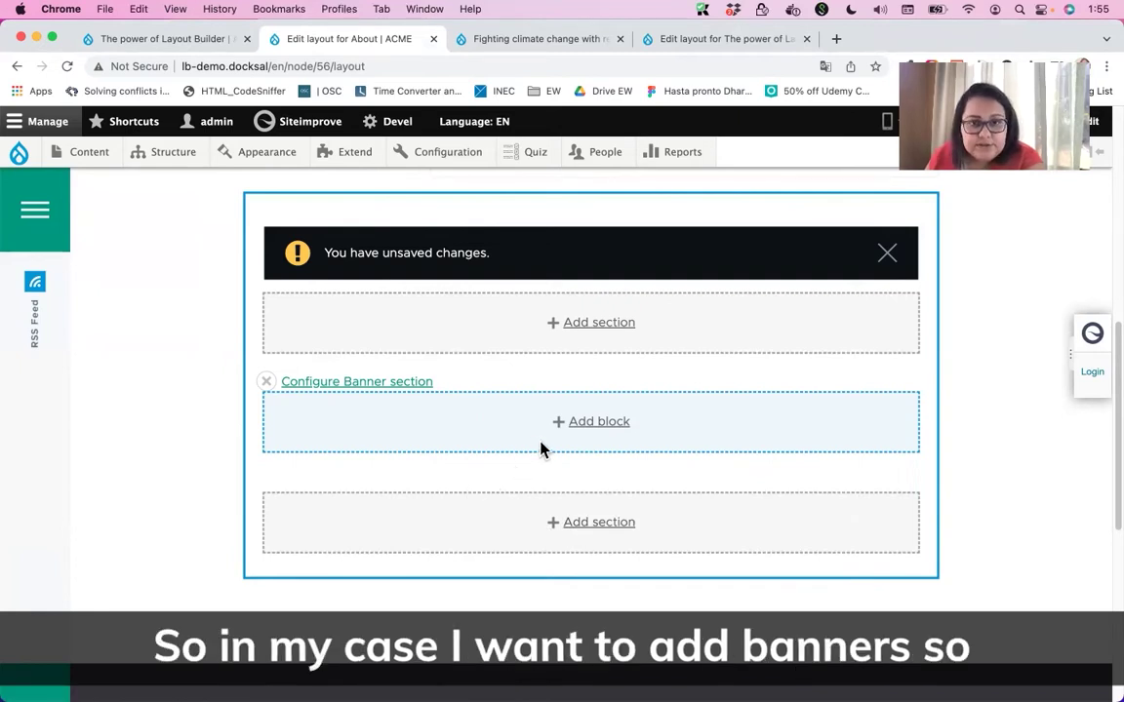
click(596, 428)
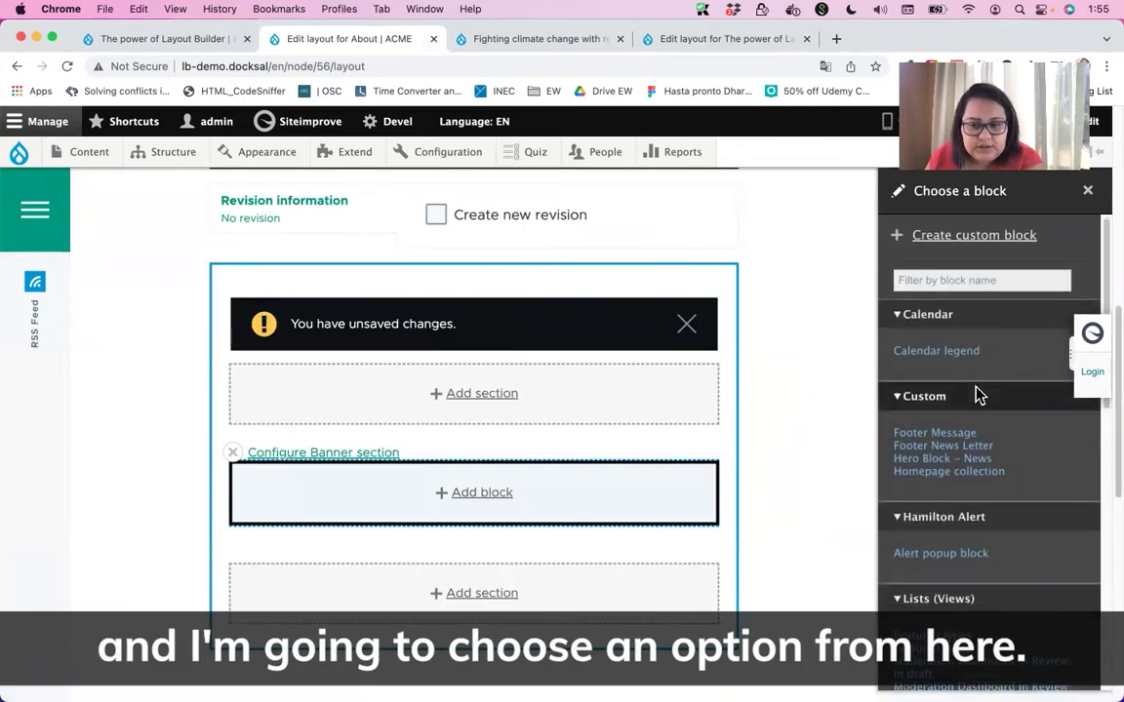
click(966, 244)
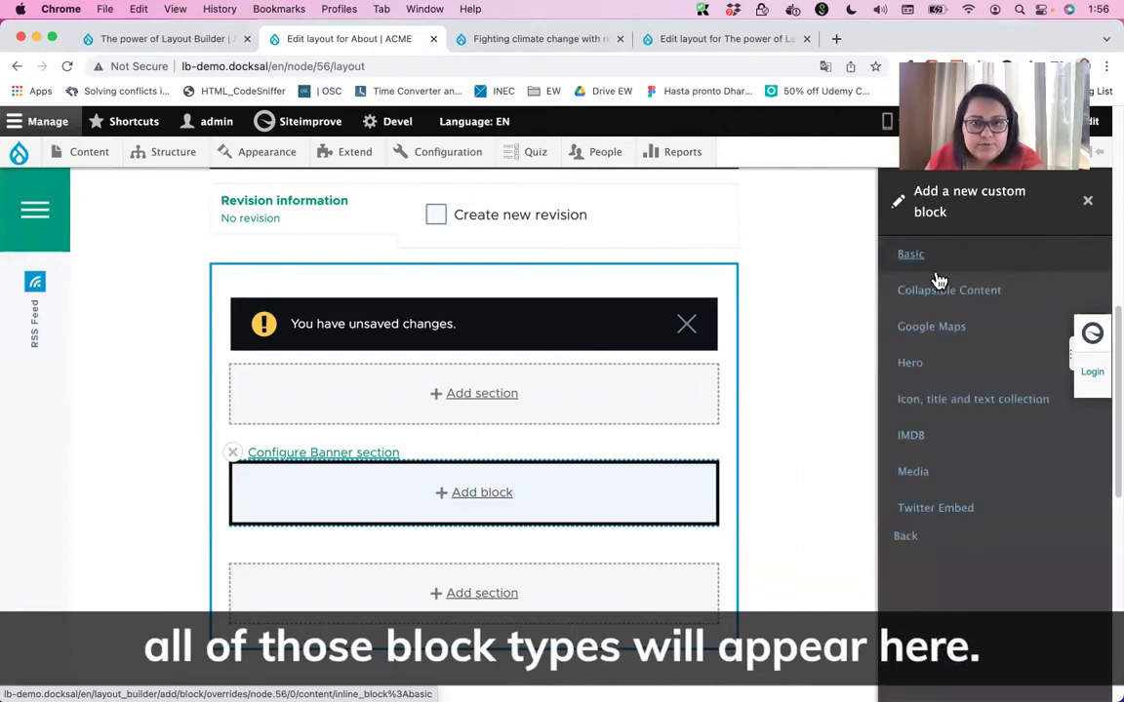
click(909, 363)
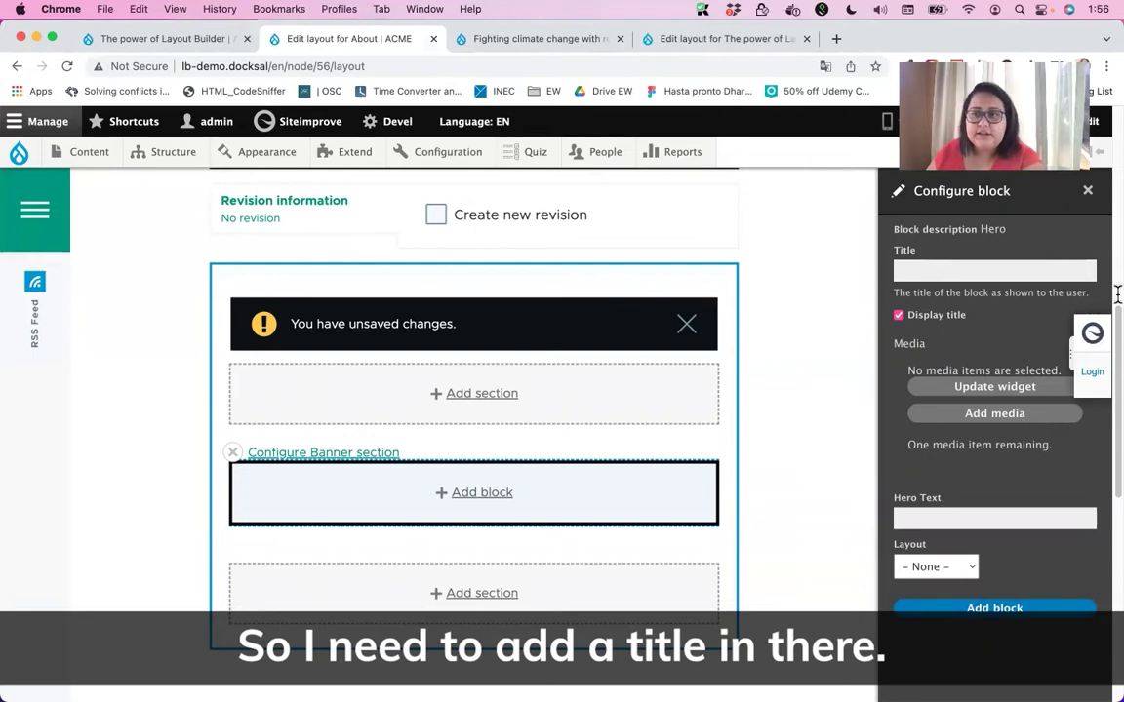
click(916, 270)
text(About banner)
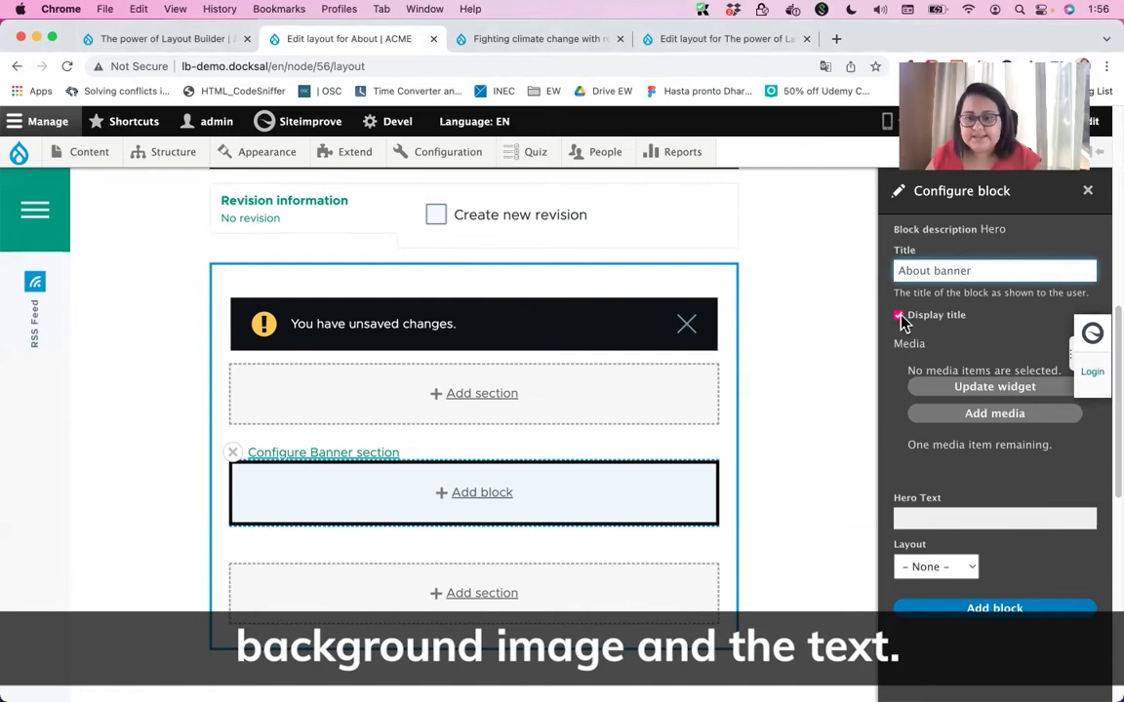
click(899, 316)
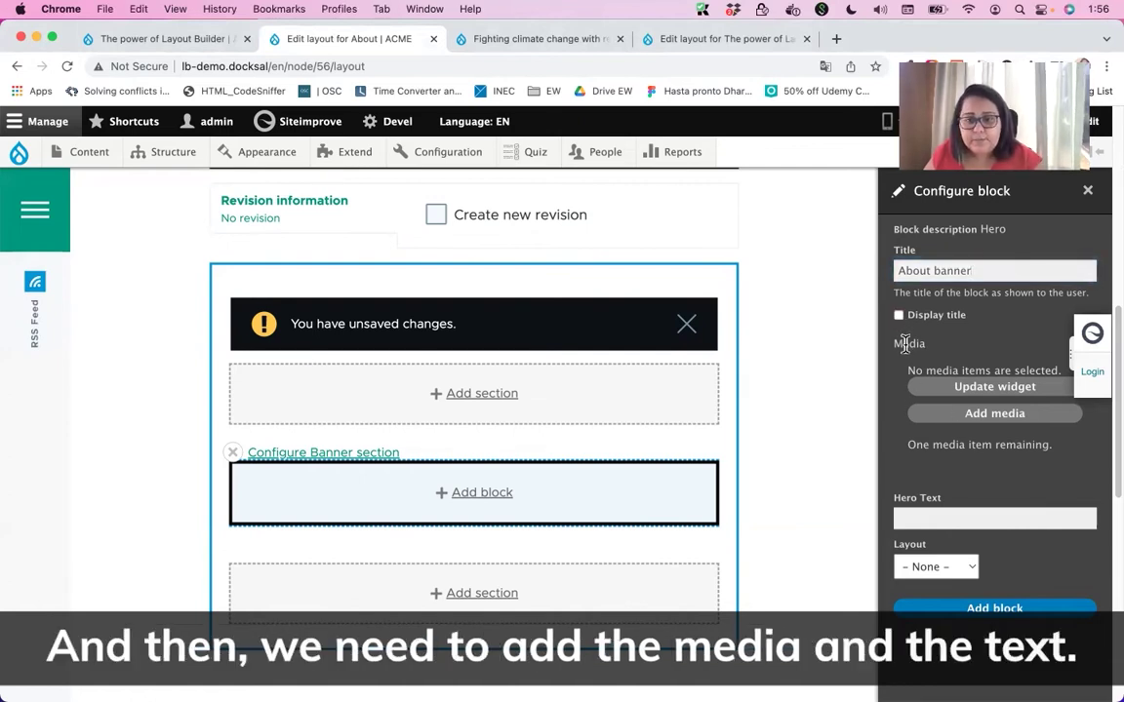
Step: Insert the forest image leaf-3369412_1920.jpeg from the media library as the Hero block's media
click(996, 417)
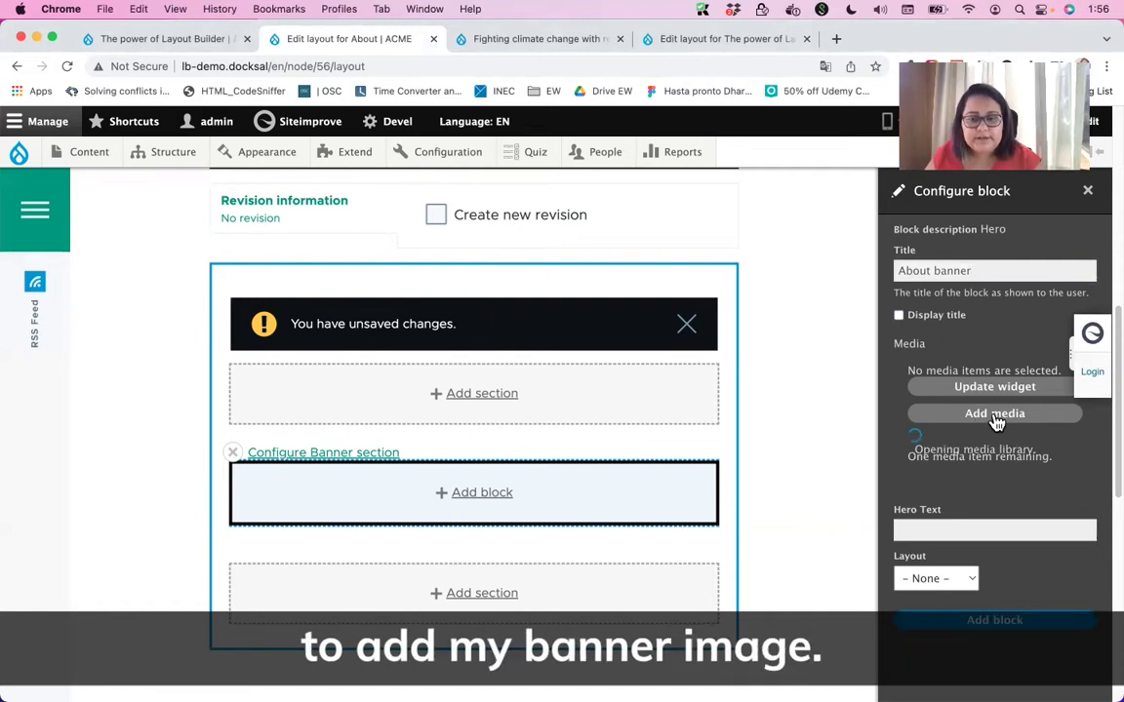
scroll(599, 433, down, 2)
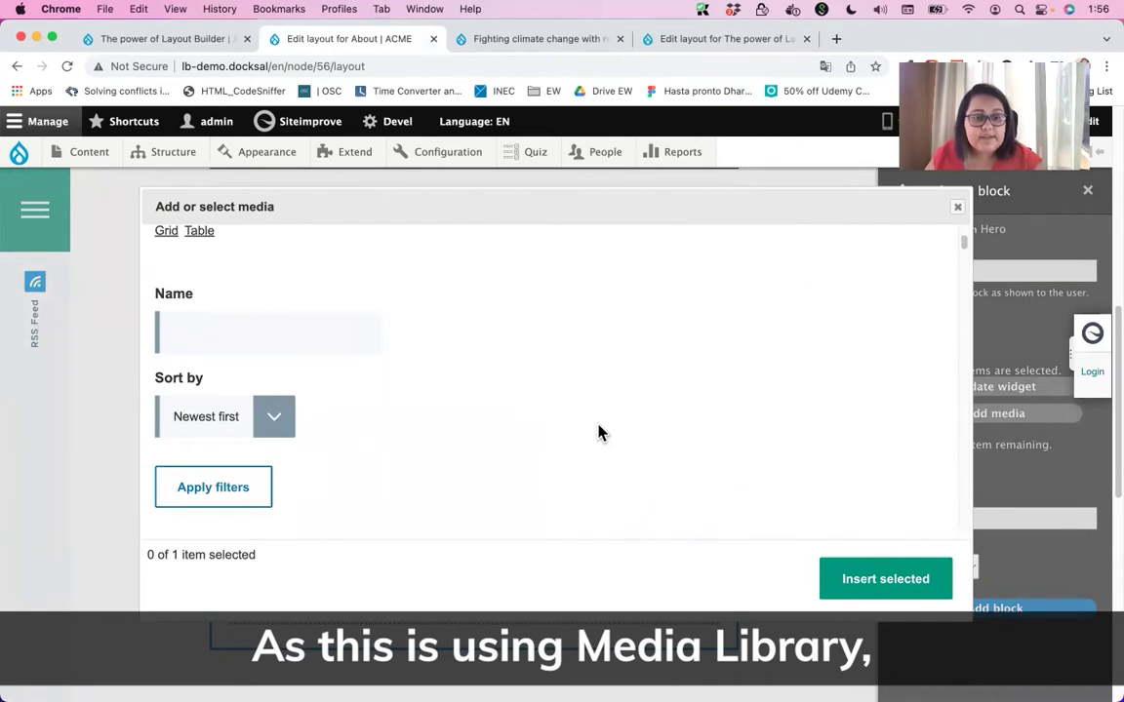
scroll(599, 433, down, 8)
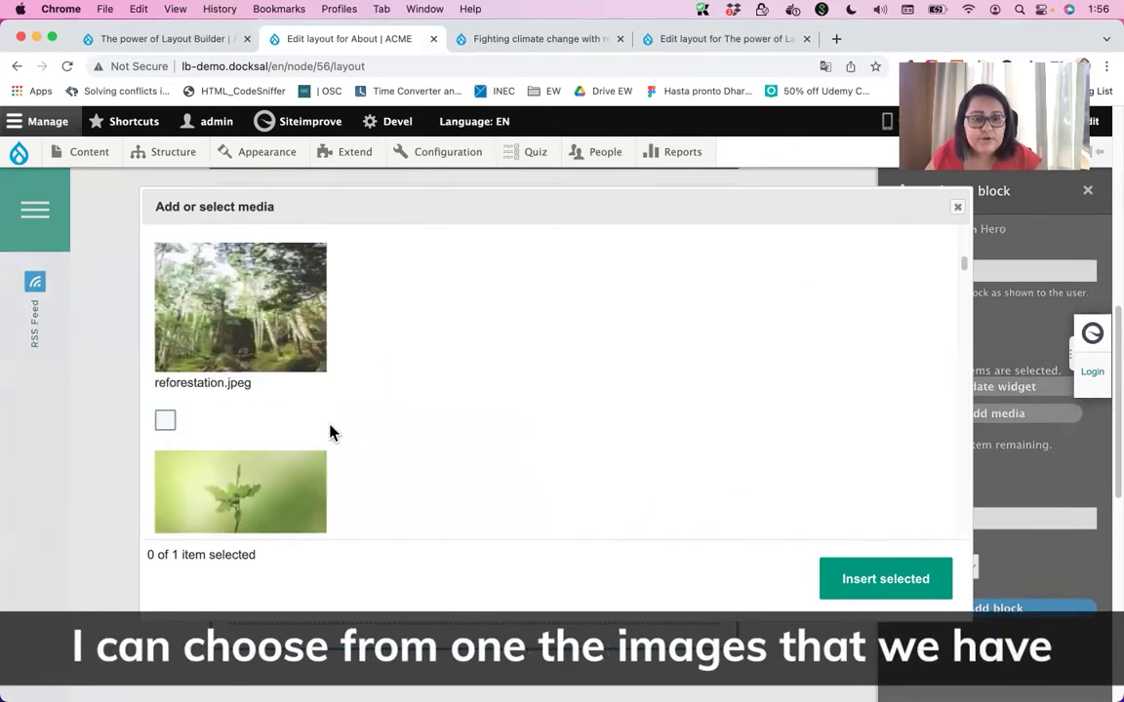
scroll(337, 411, down, 10)
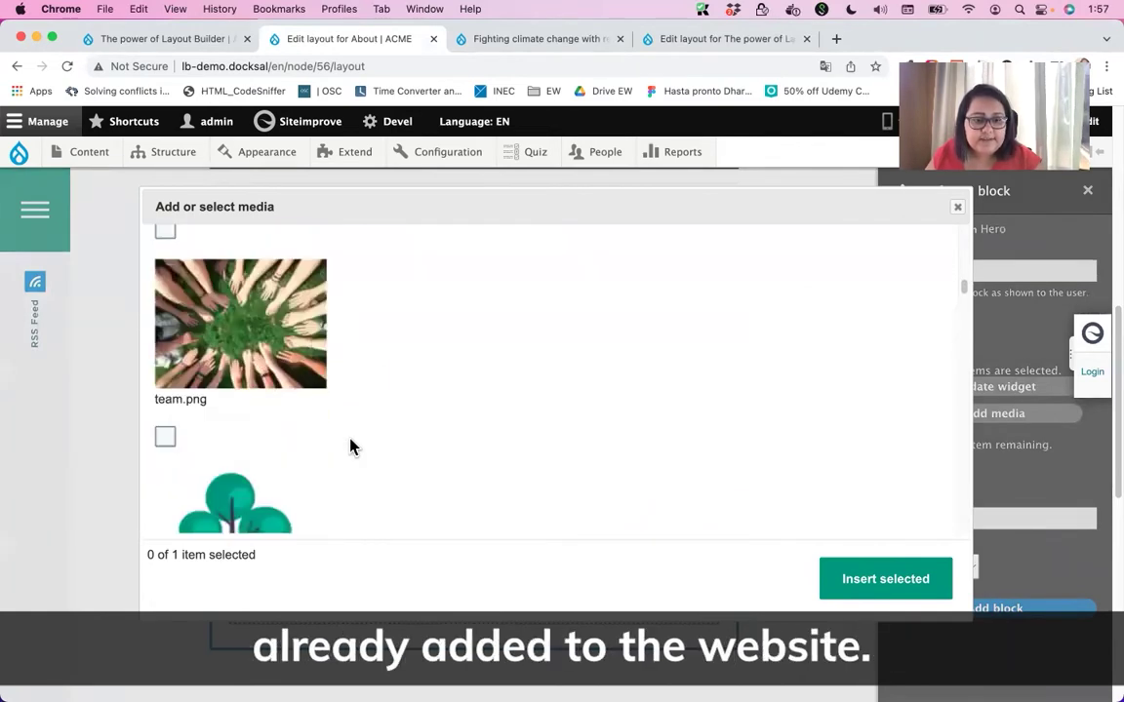
scroll(386, 435, down, 6)
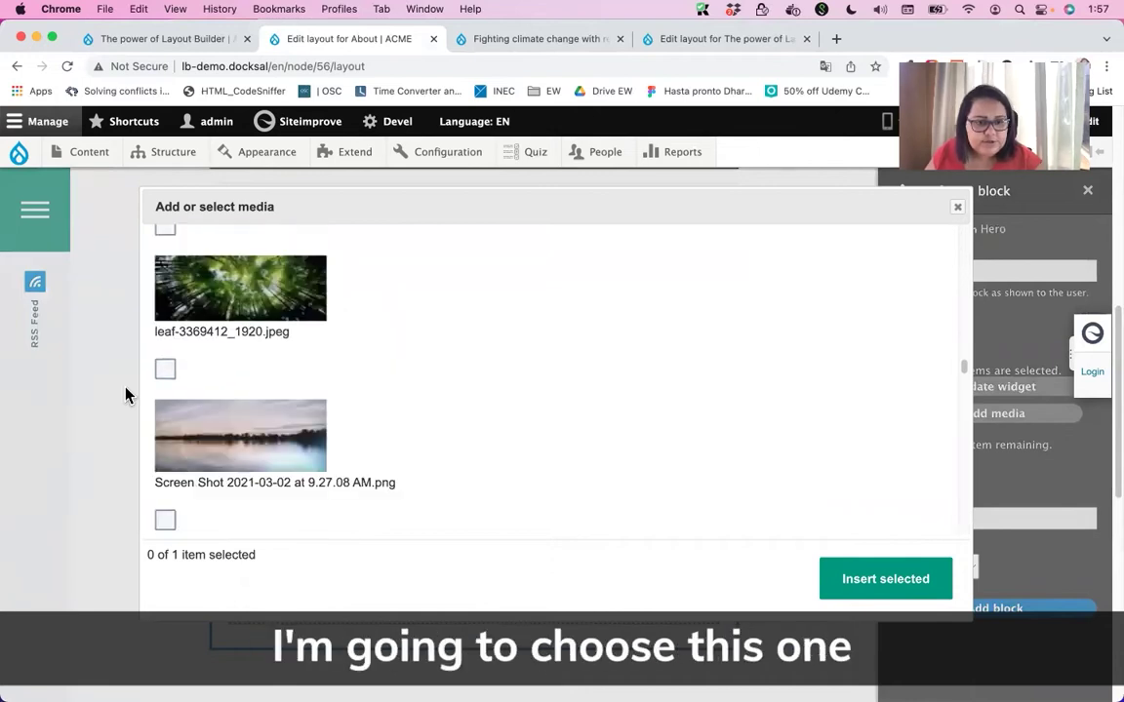
scroll(182, 313, up, 2)
click(164, 251)
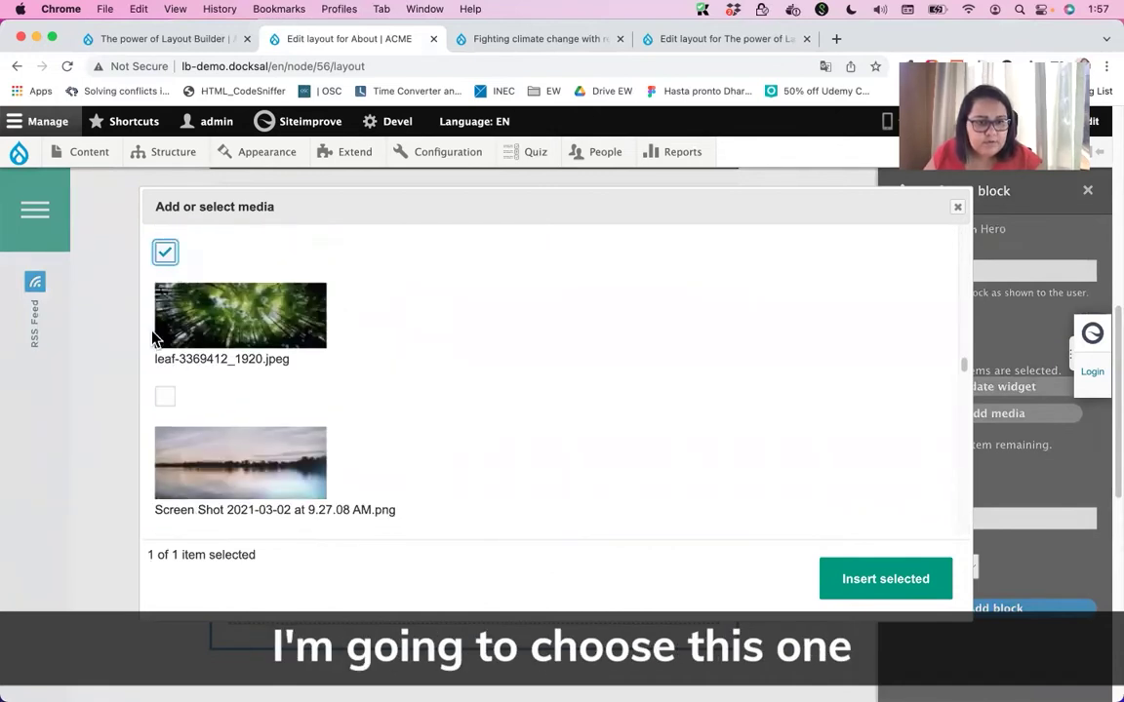
click(890, 579)
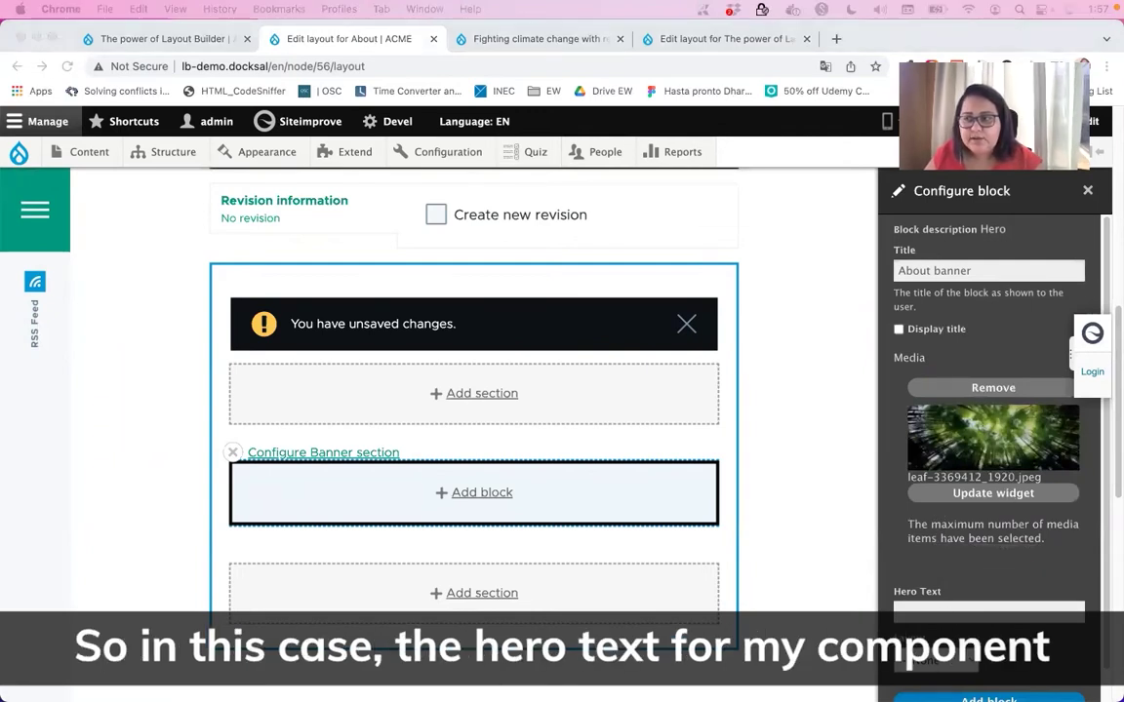
Step: Set the hero text to We Plant Trees Around The Globe with layout Align Left, and add the block
click(988, 612)
text(We Plant Trees Around The Globe)
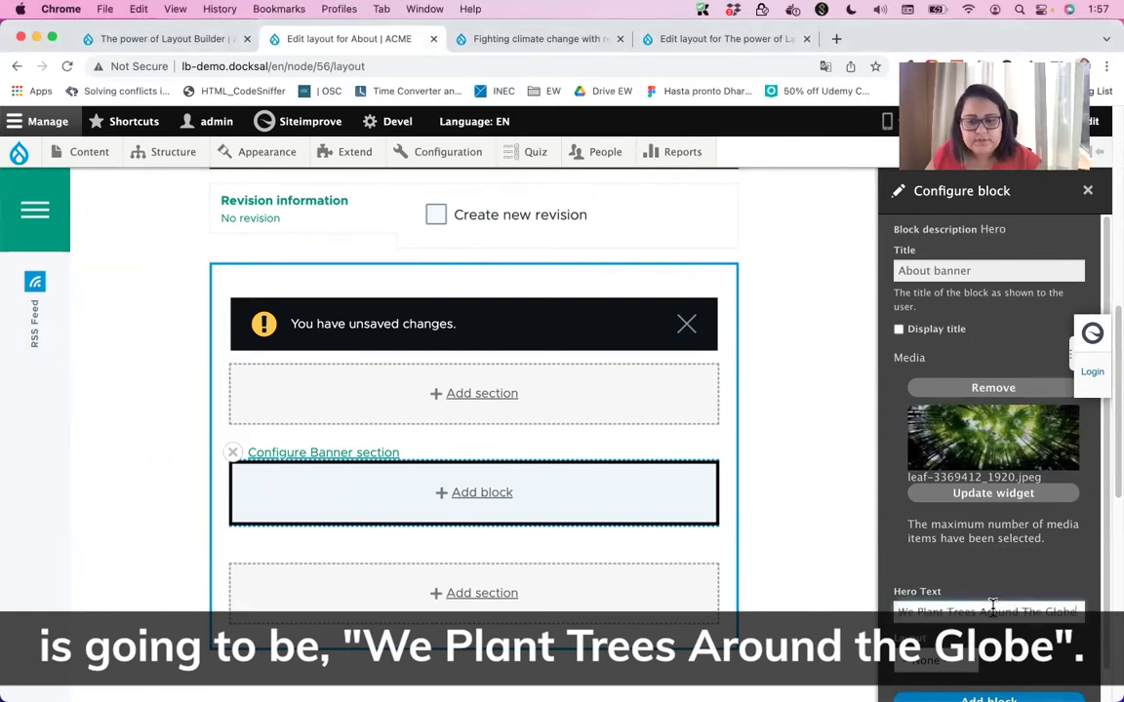
scroll(989, 607, down, 1)
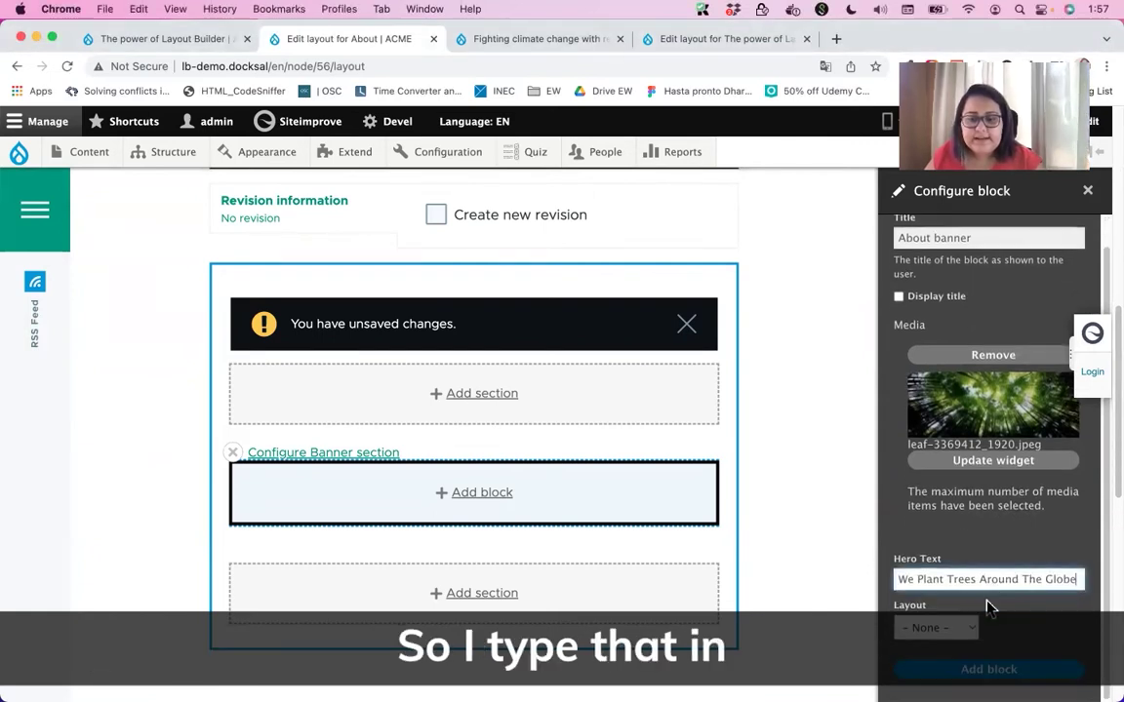
scroll(966, 605, down, 1)
click(942, 628)
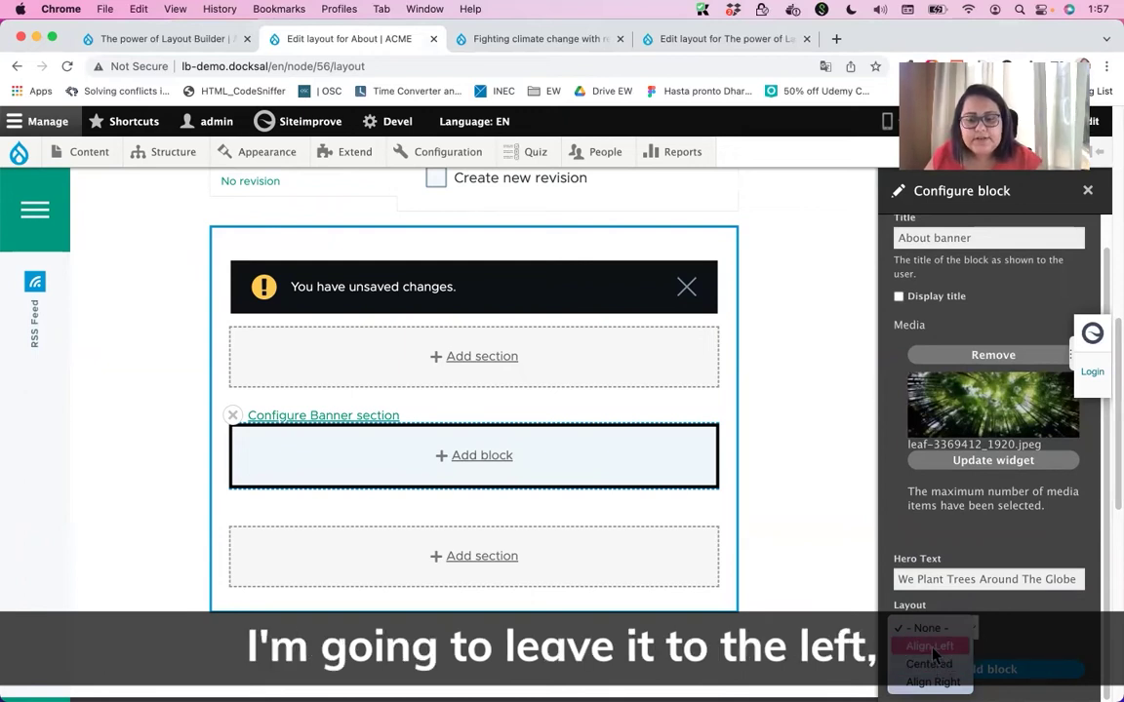
click(931, 648)
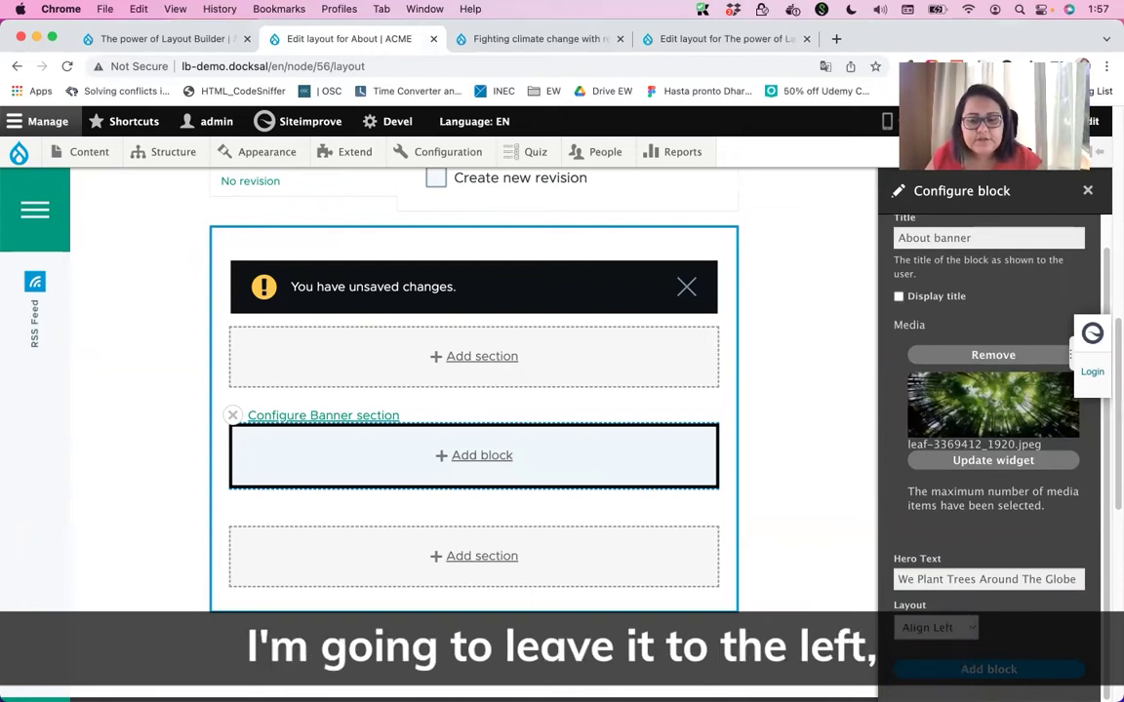
click(1008, 671)
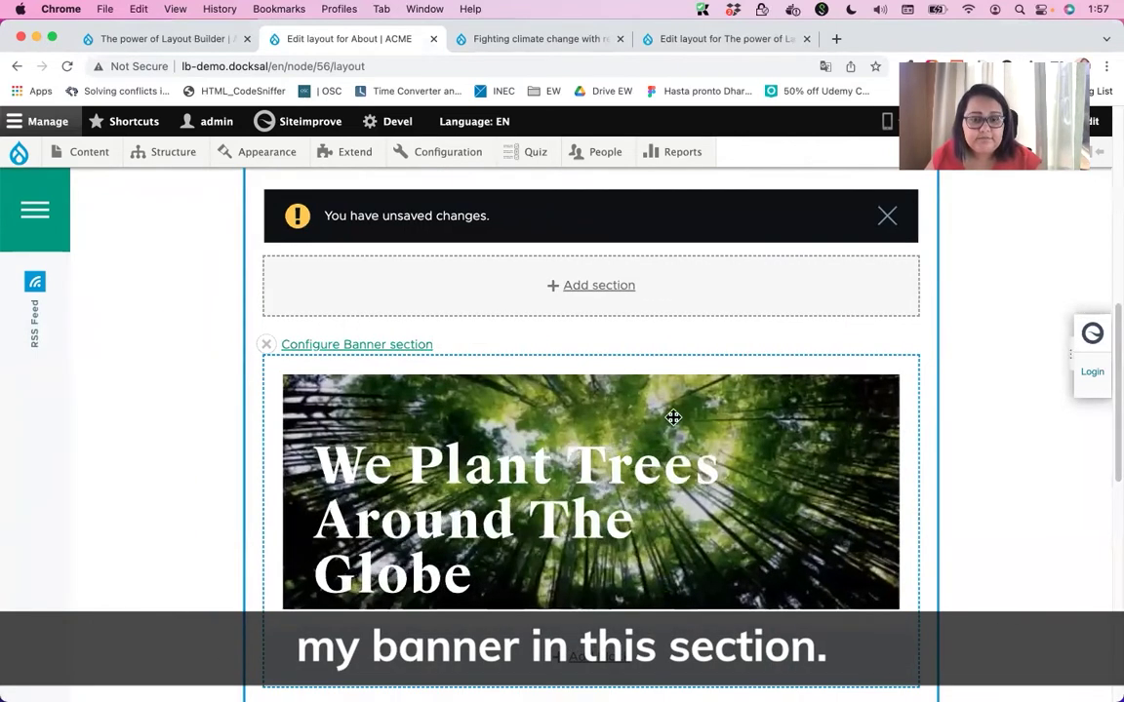
Step: Compare the new banner with the finished demo page's banner and green text block, and return to the About layout
scroll(665, 426, down, 3)
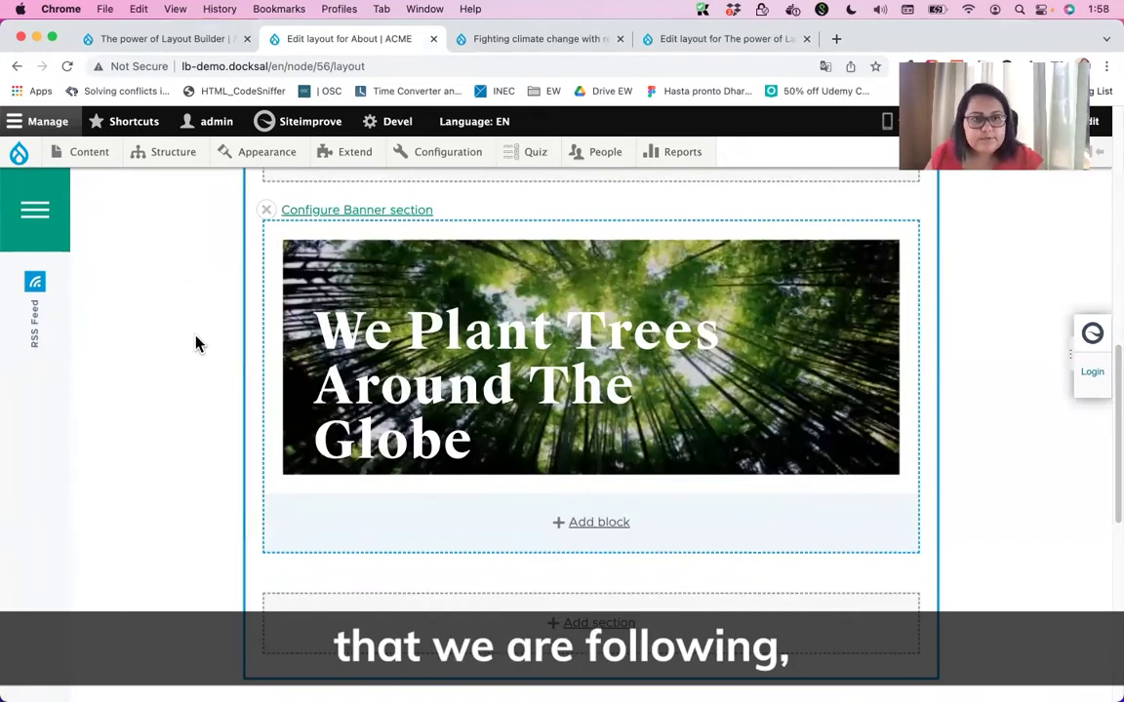
key(ctrl+shift+Tab)
scroll(296, 376, up, 5)
scroll(296, 375, up, 10)
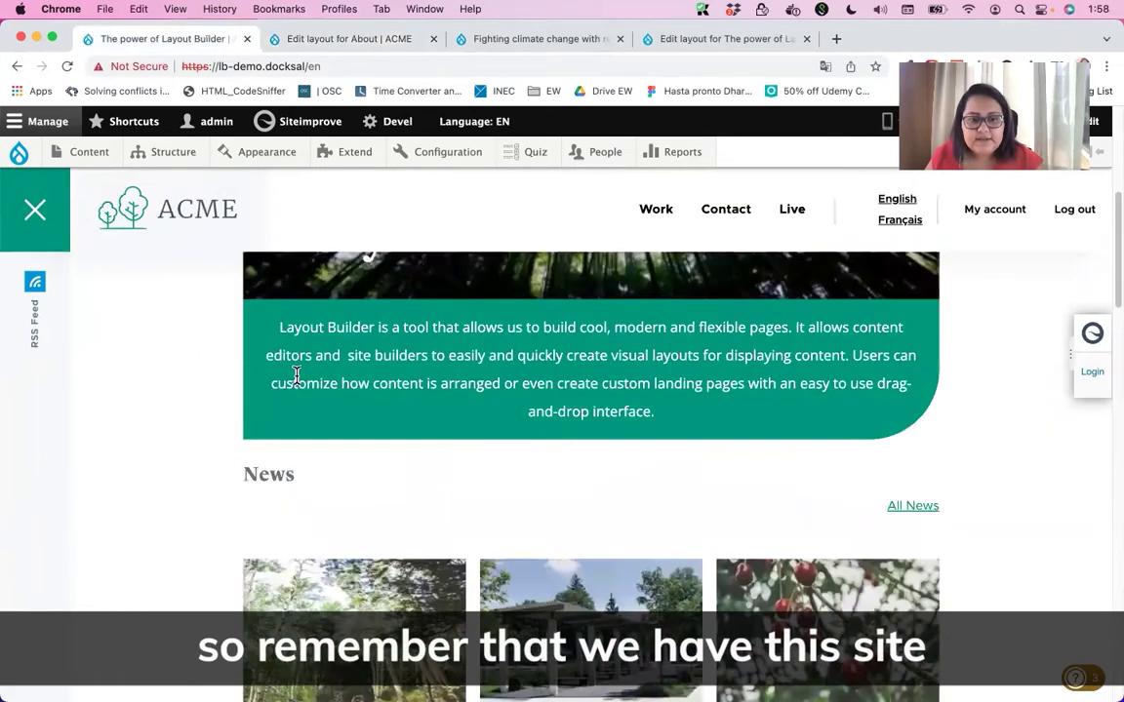
scroll(488, 458, down, 3)
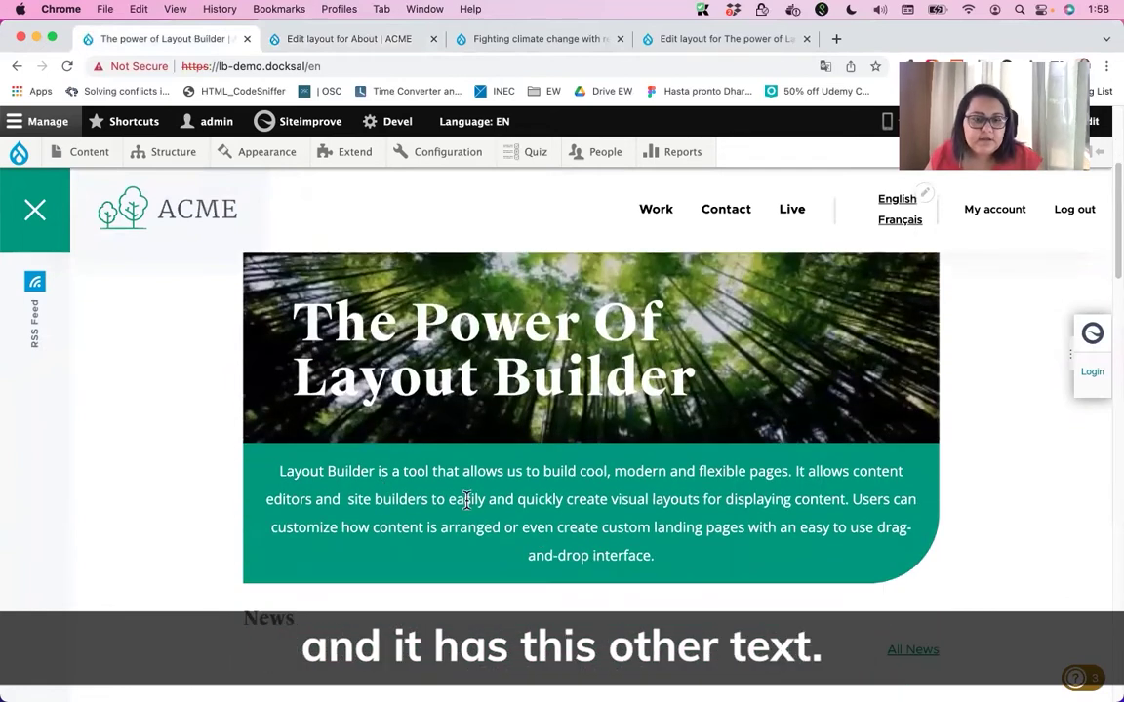
key(ctrl+Tab)
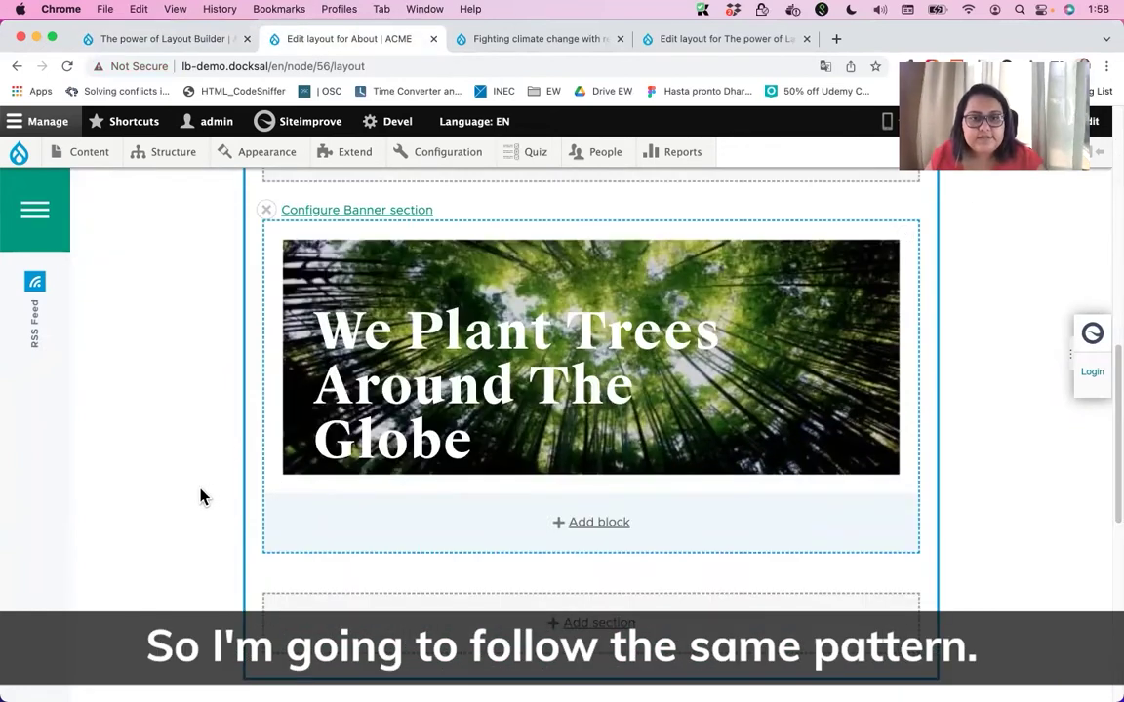
Step: Start a new custom block of type Basic in the Banner section, below the forest hero
click(596, 525)
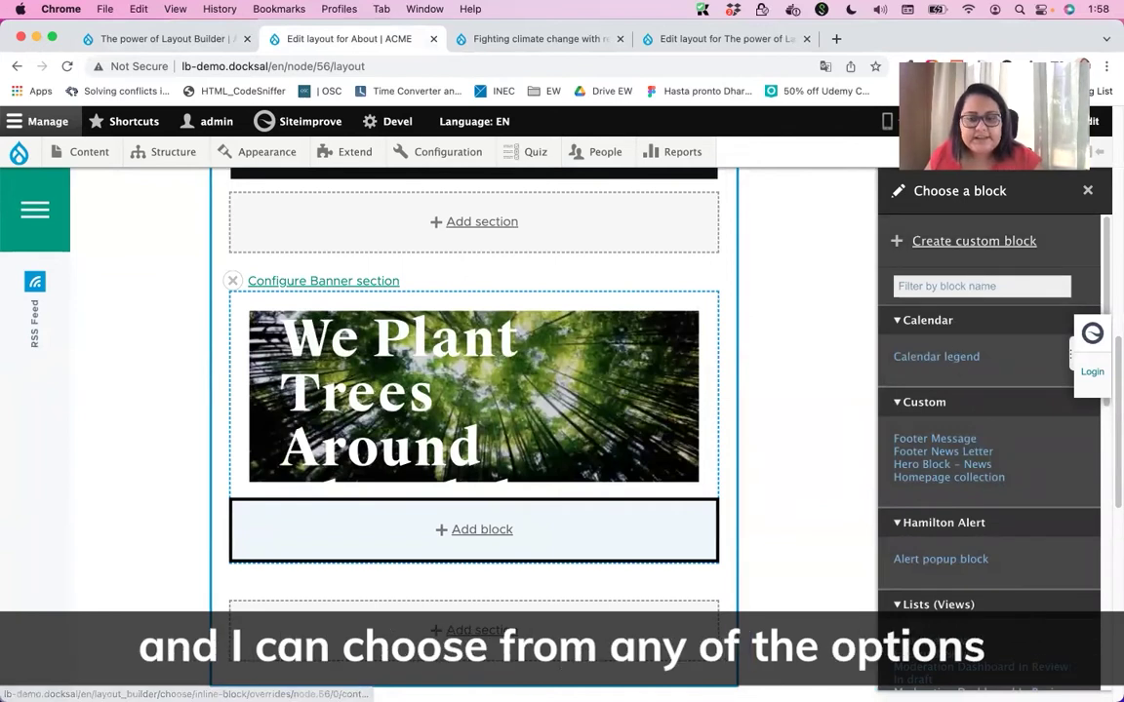
scroll(961, 489, down, 1)
scroll(960, 493, down, 3)
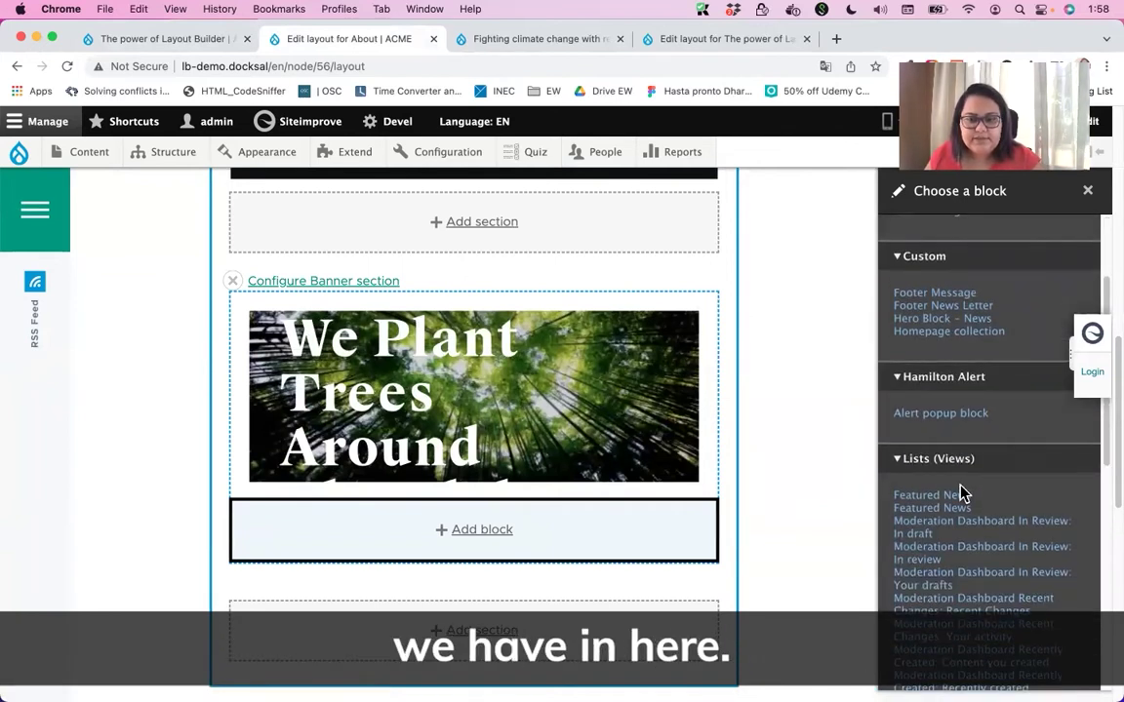
scroll(961, 493, up, 4)
click(990, 244)
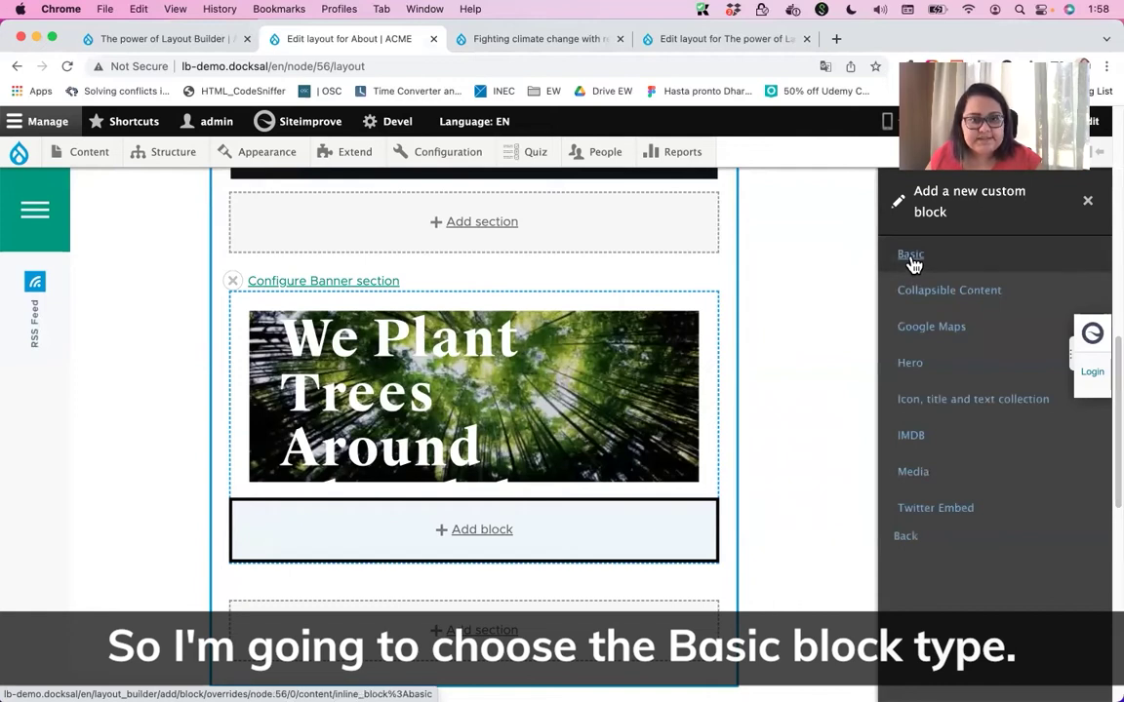
click(911, 258)
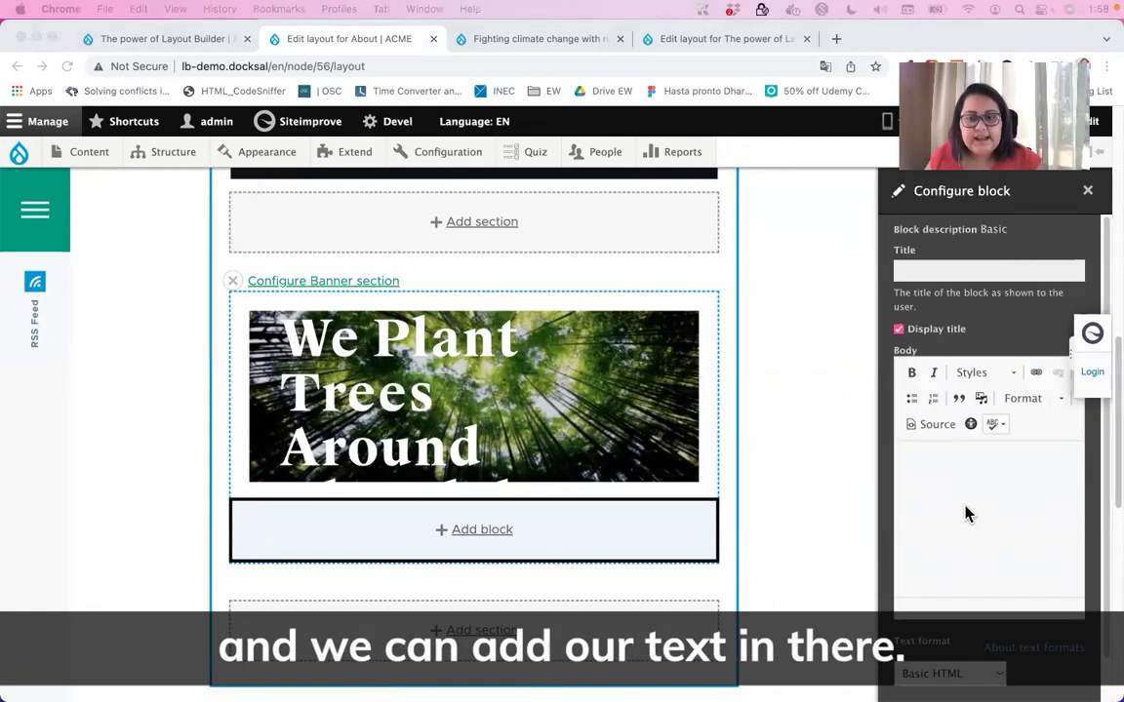
Step: Paste the copied paragraph beginning "ACME minimizes the devastating effects of climate change" into the block's body and give it the Background green style
click(964, 492)
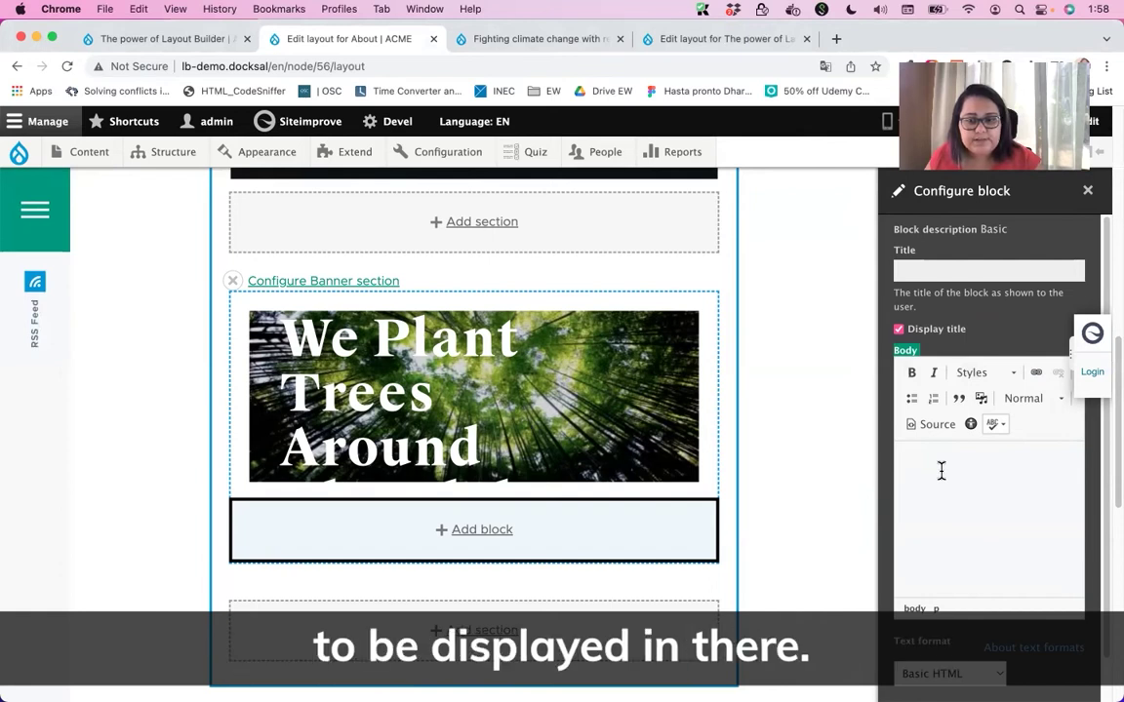
key(super+v)
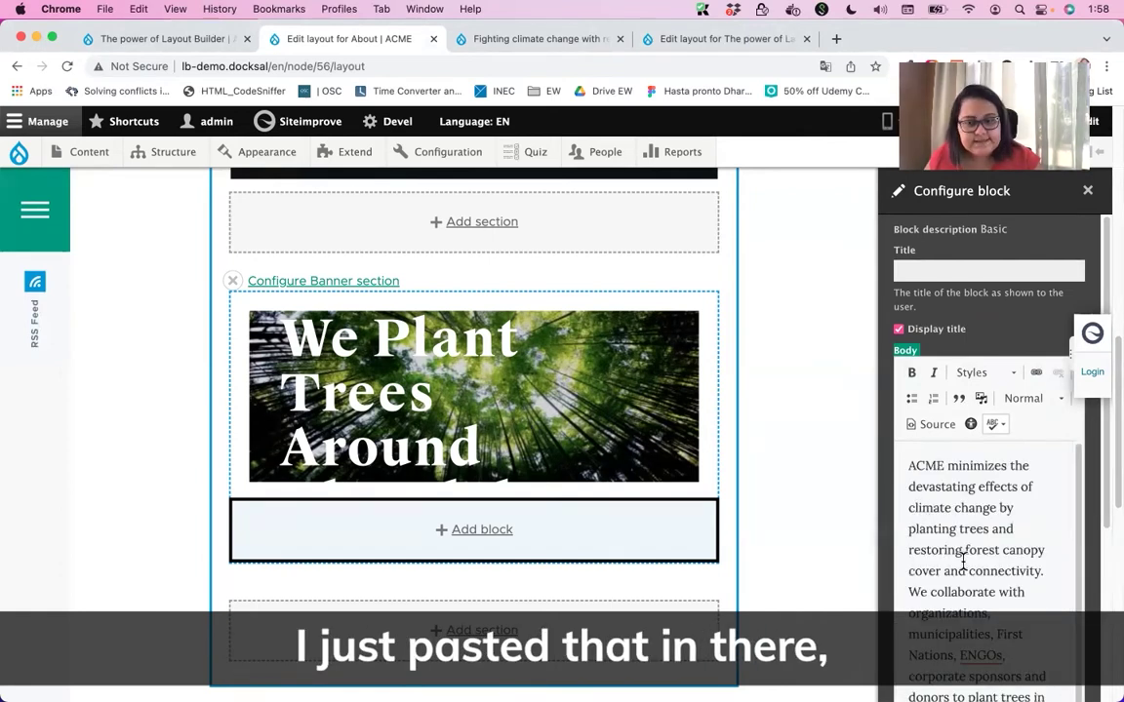
scroll(960, 557, down, 1)
scroll(953, 539, up, 2)
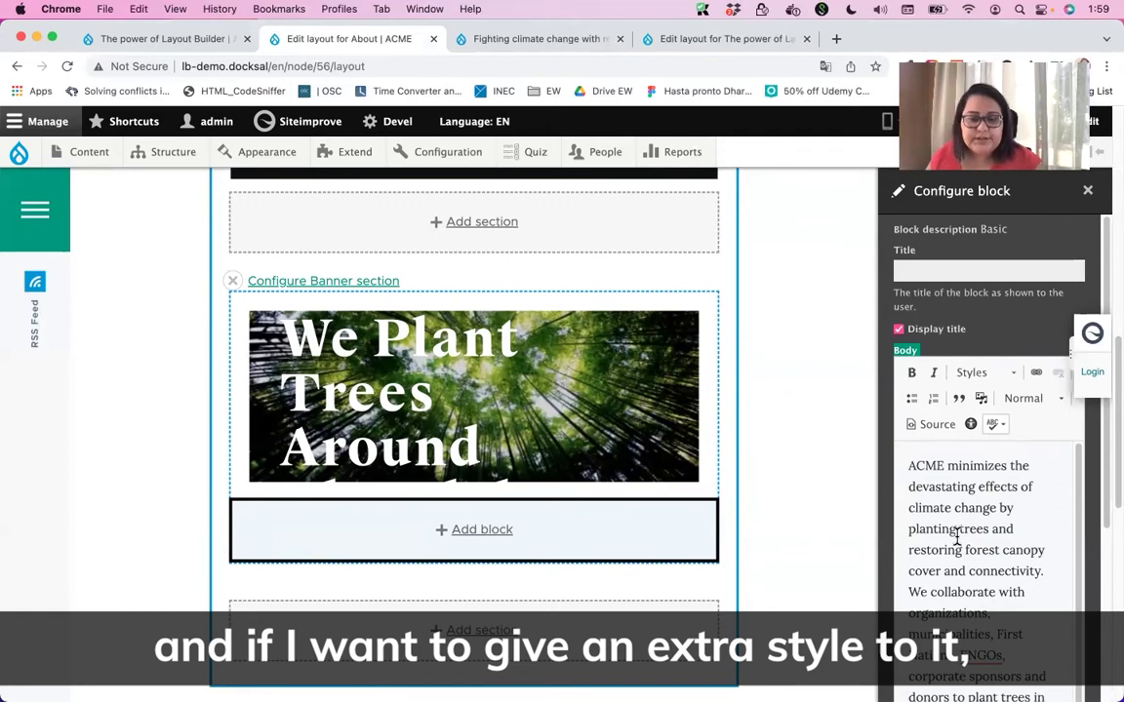
key(super+a)
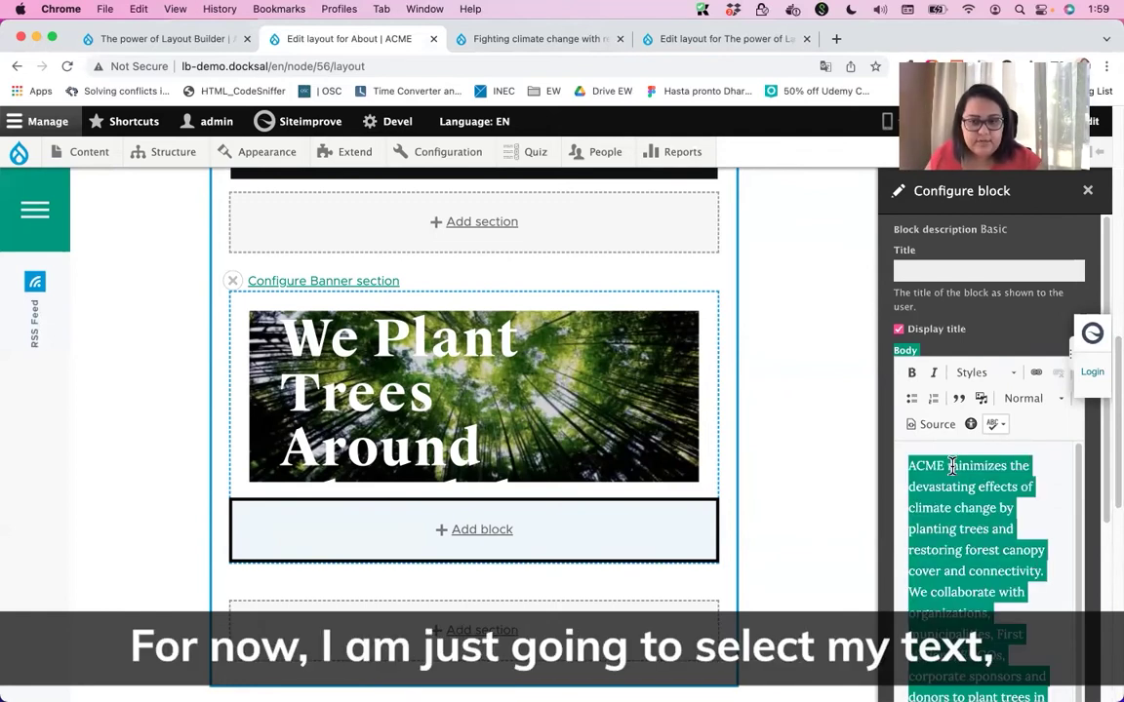
click(1012, 381)
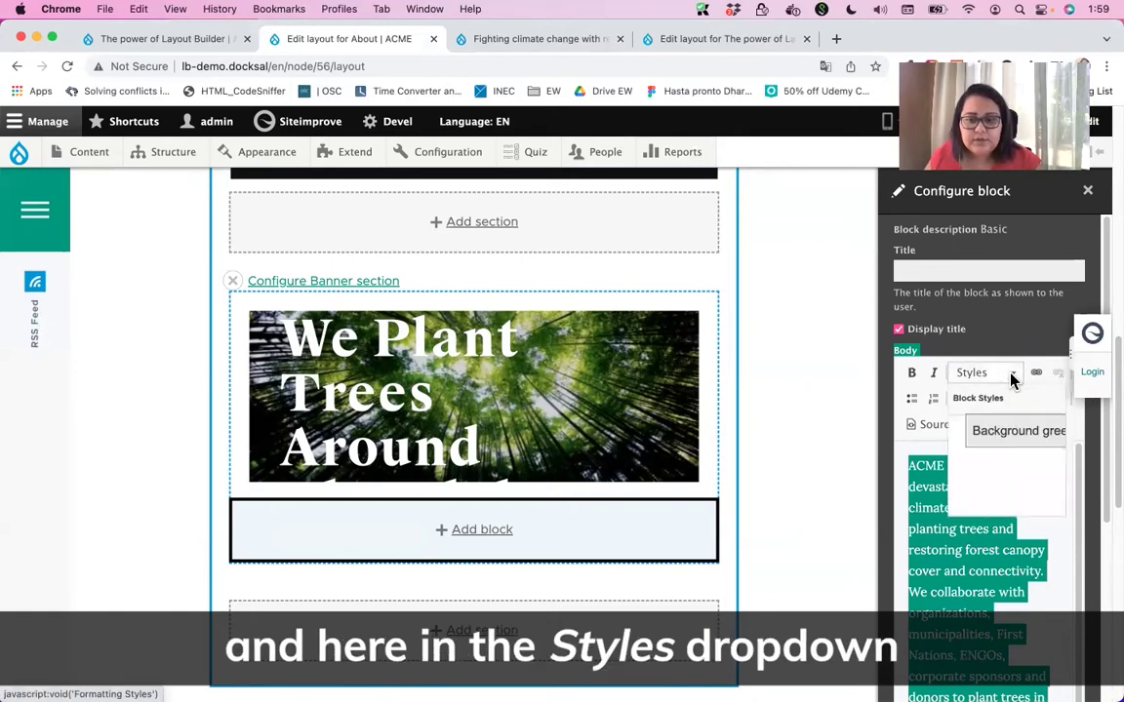
click(1012, 439)
click(925, 533)
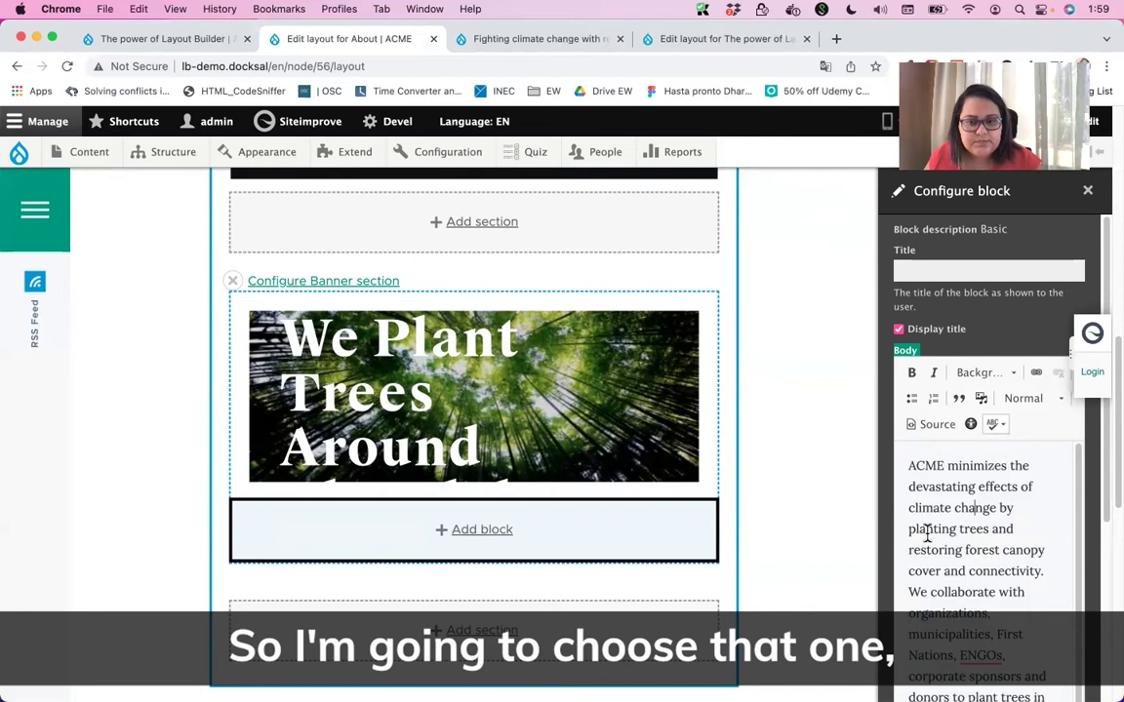
Step: Title the Basic block About acme and add it to the Banner section
click(961, 273)
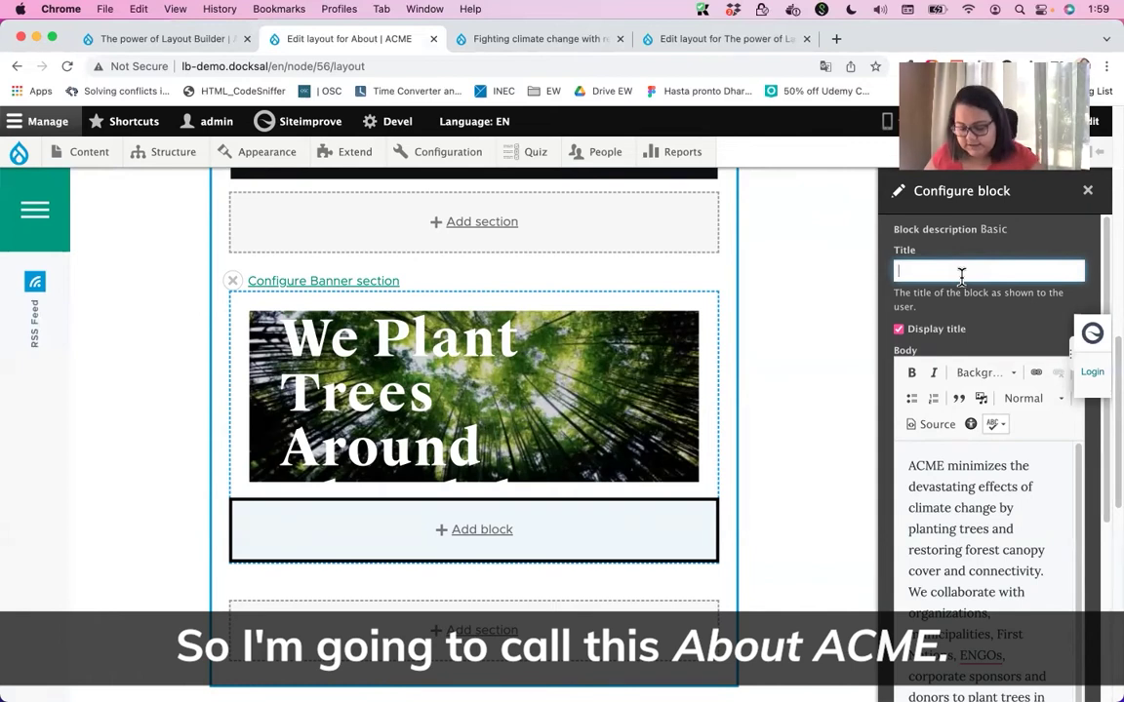
key(BackSpace)
key(BackSpace)
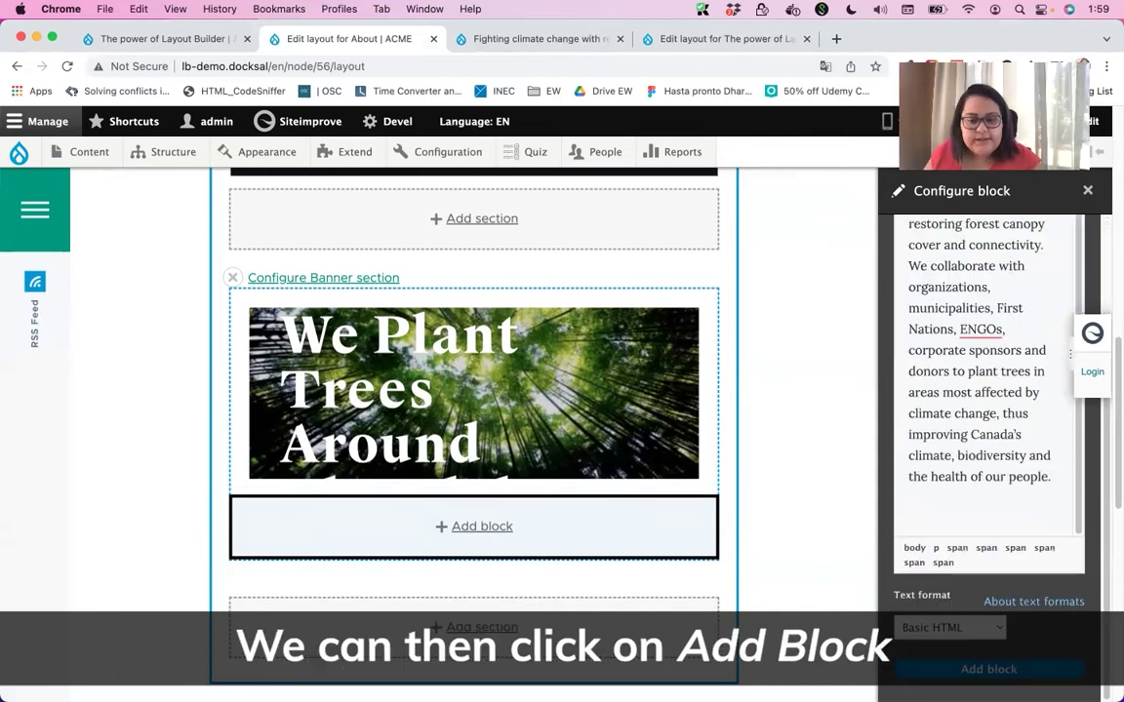
click(988, 669)
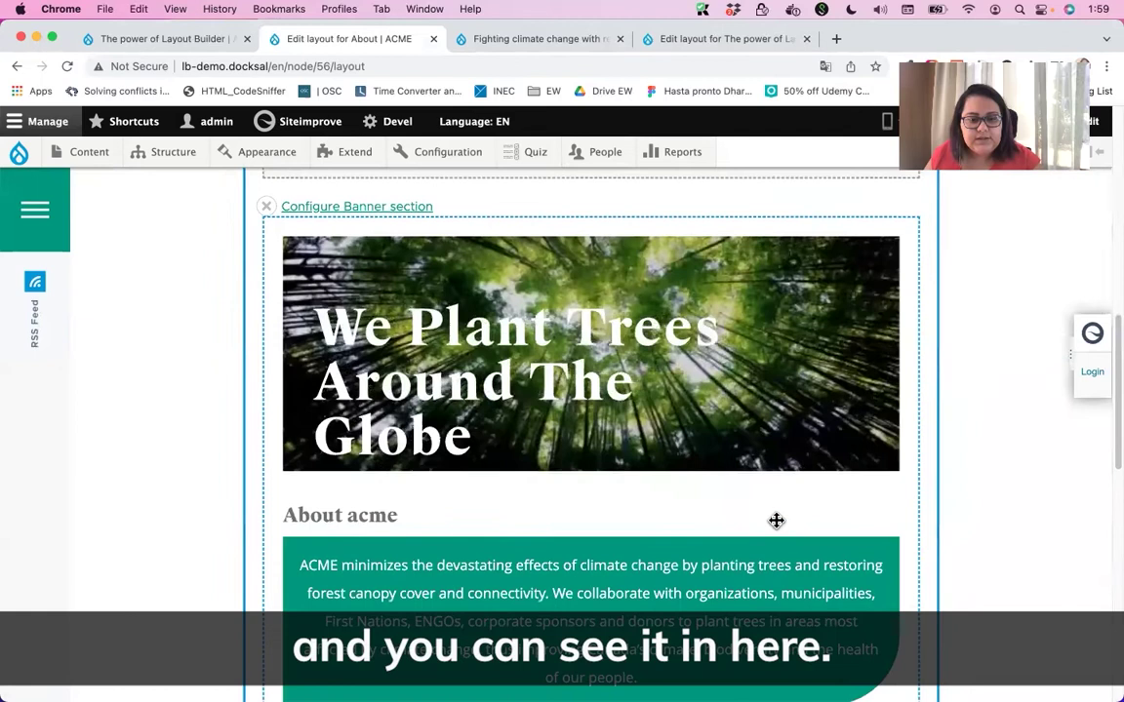
Step: Reconfigure the About acme block with its title display turned off and update it
scroll(777, 522, down, 1)
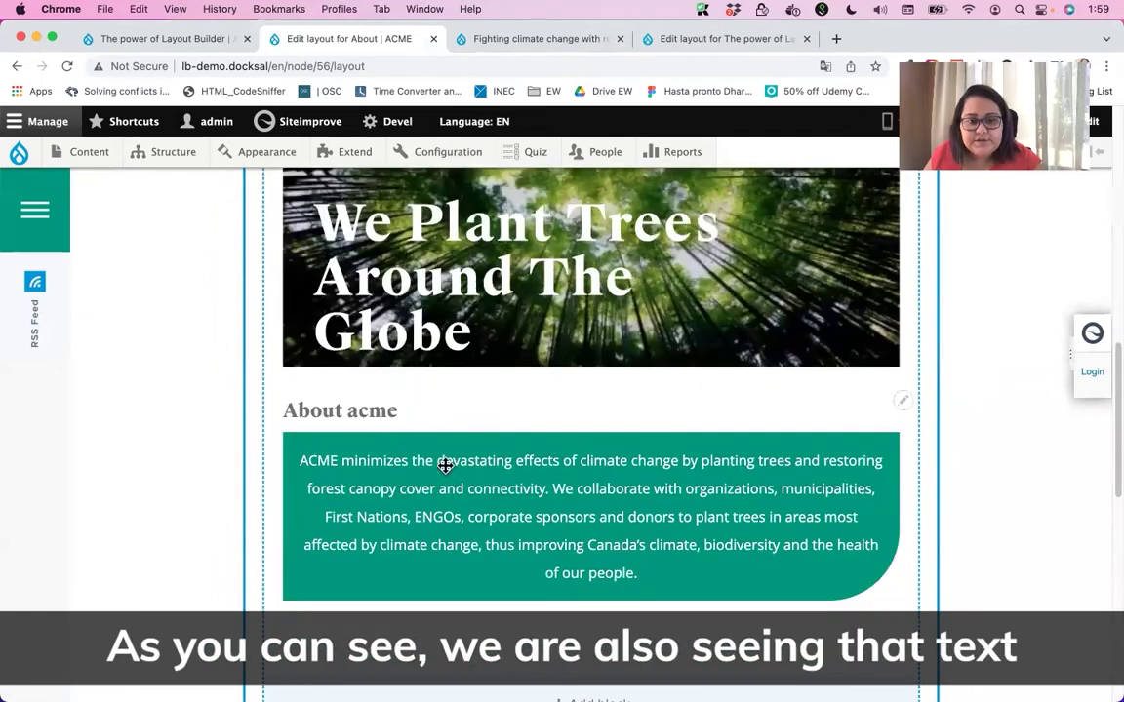
scroll(336, 436, up, 1)
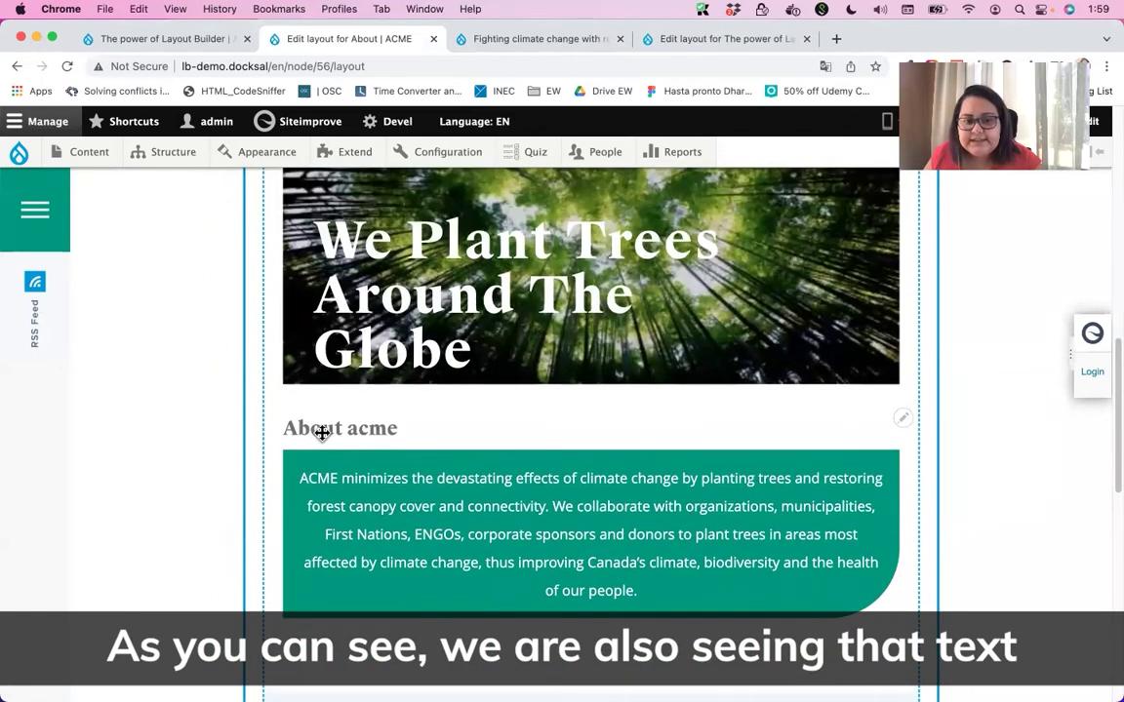
click(904, 421)
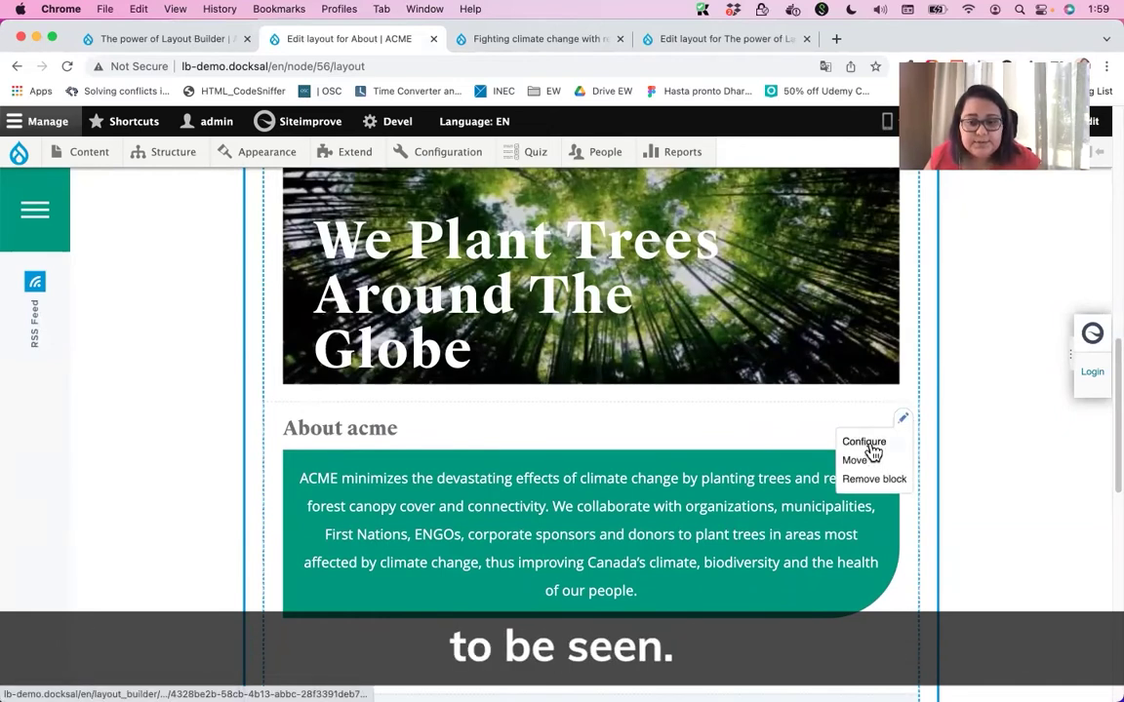
click(871, 449)
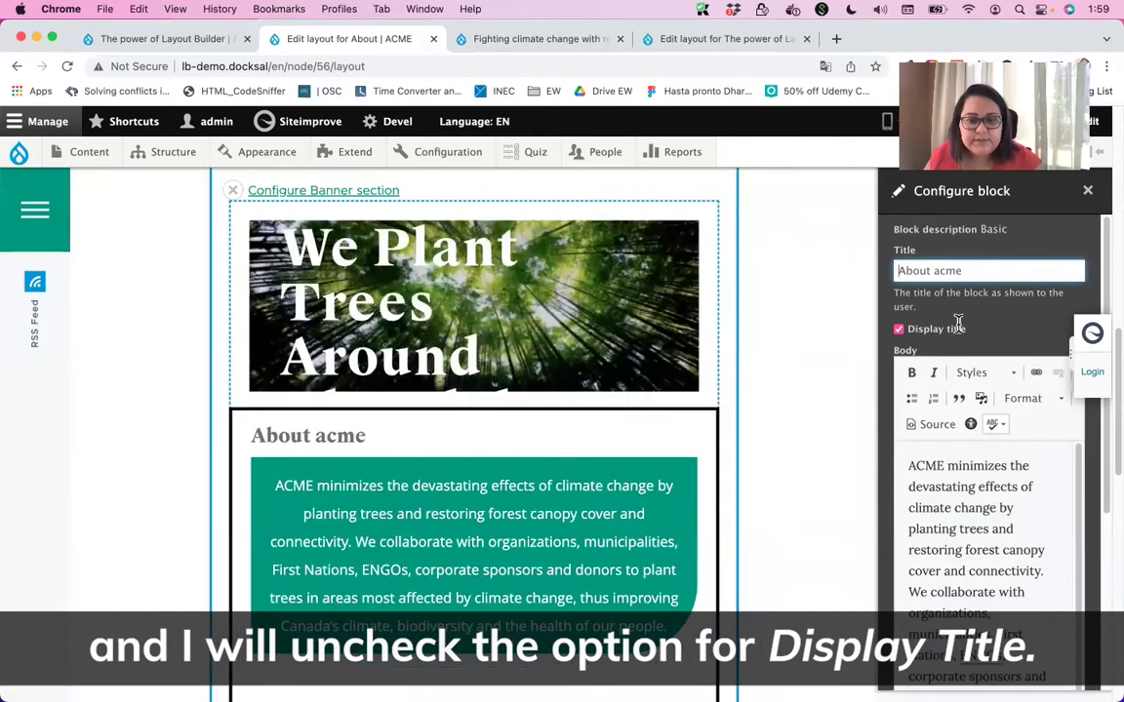
triple_click(934, 329)
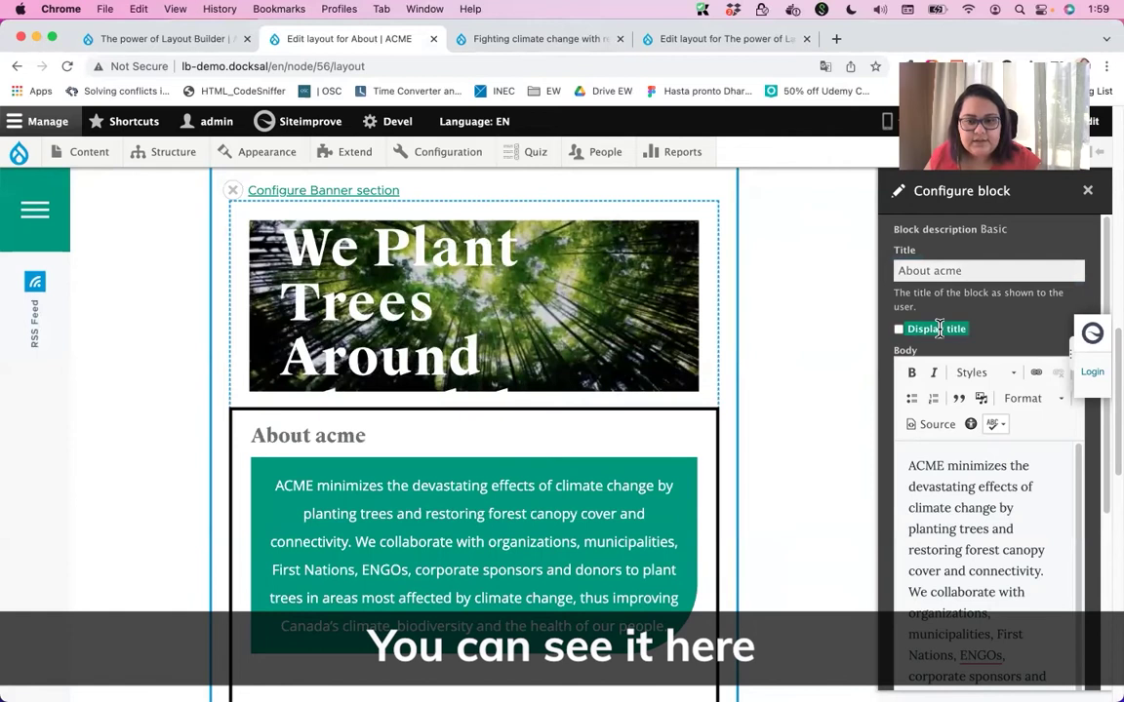
scroll(953, 535, down, 5)
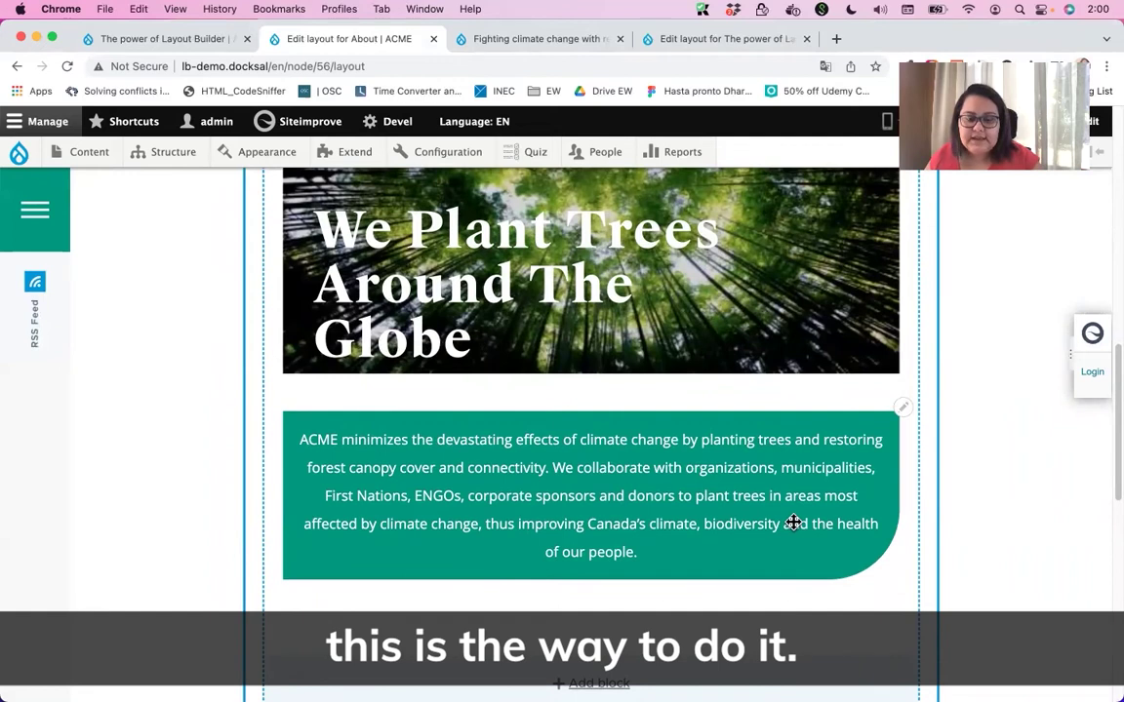
Step: Start a Featured News block from Lists (Views) in the Banner section, below the green text
scroll(495, 527, down, 4)
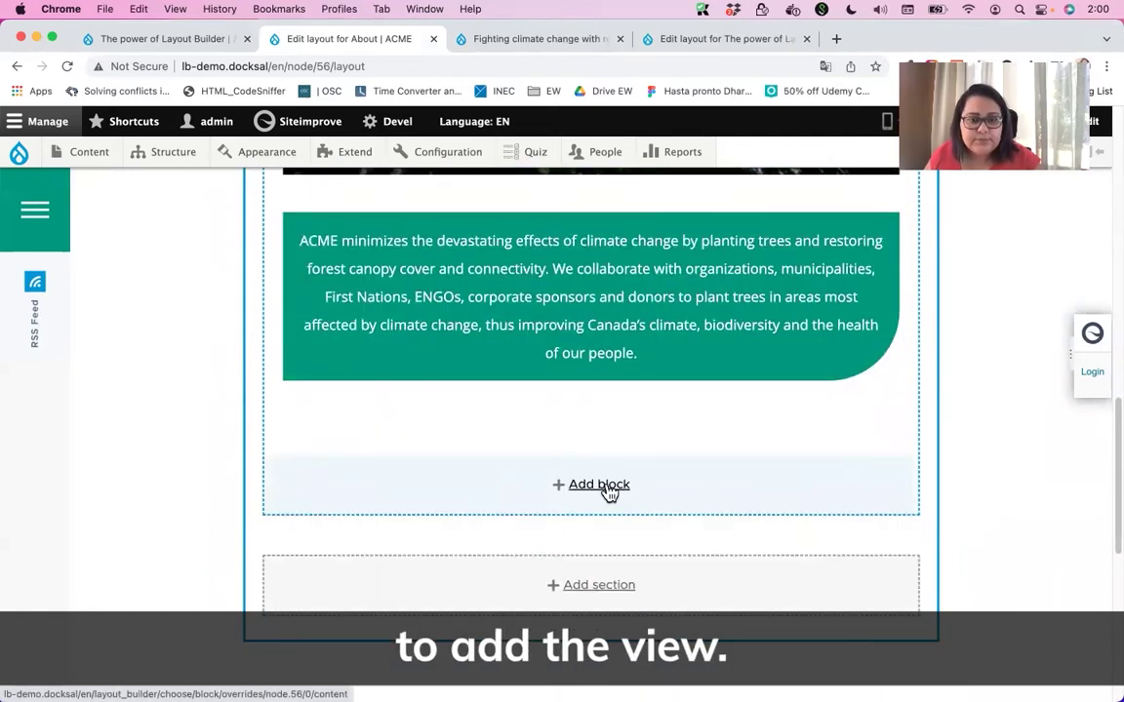
click(607, 491)
scroll(995, 466, down, 6)
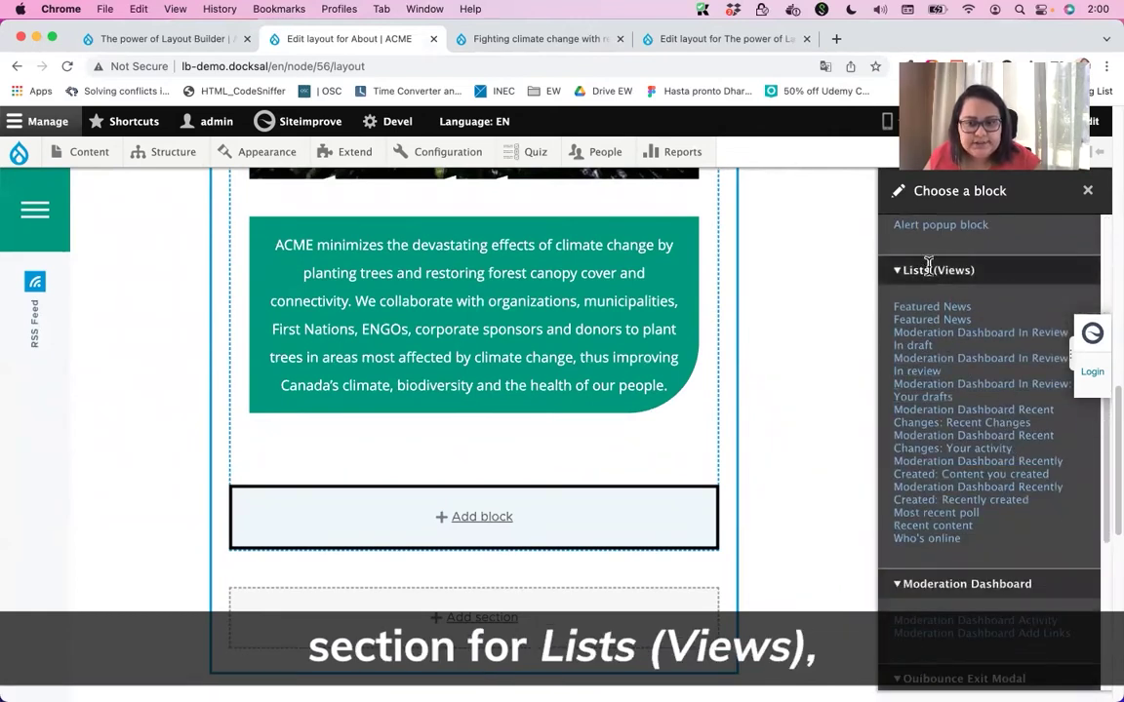
click(931, 321)
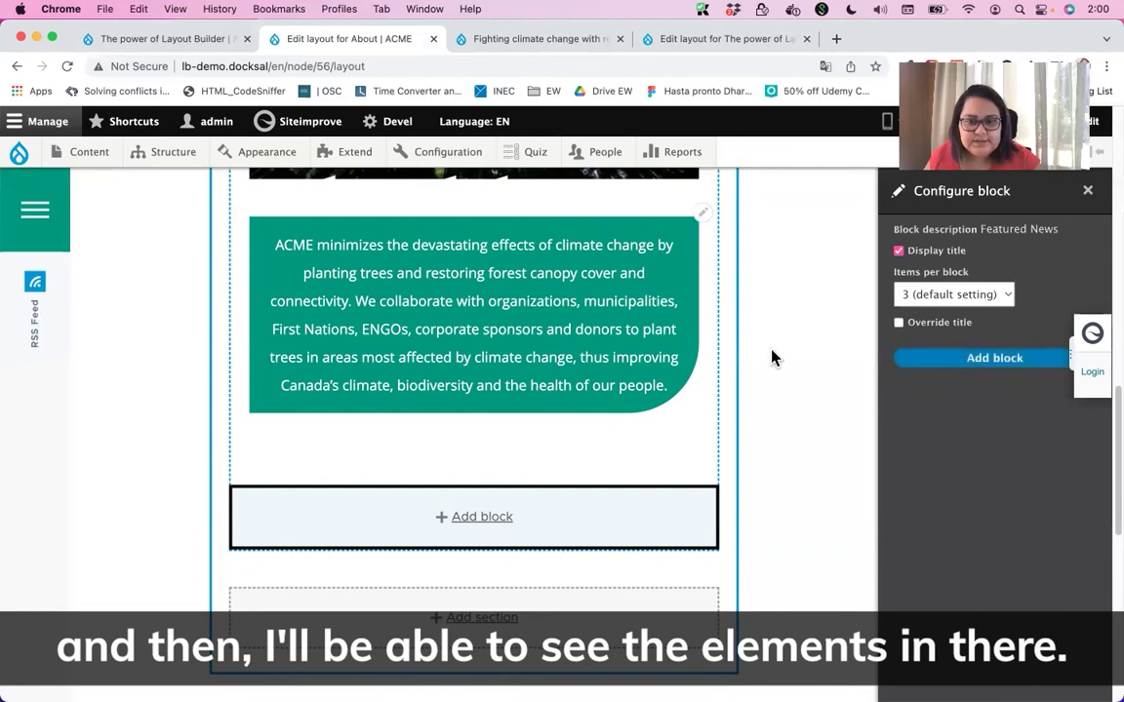
Step: Override the news block's title with Featured News and add the block
click(899, 326)
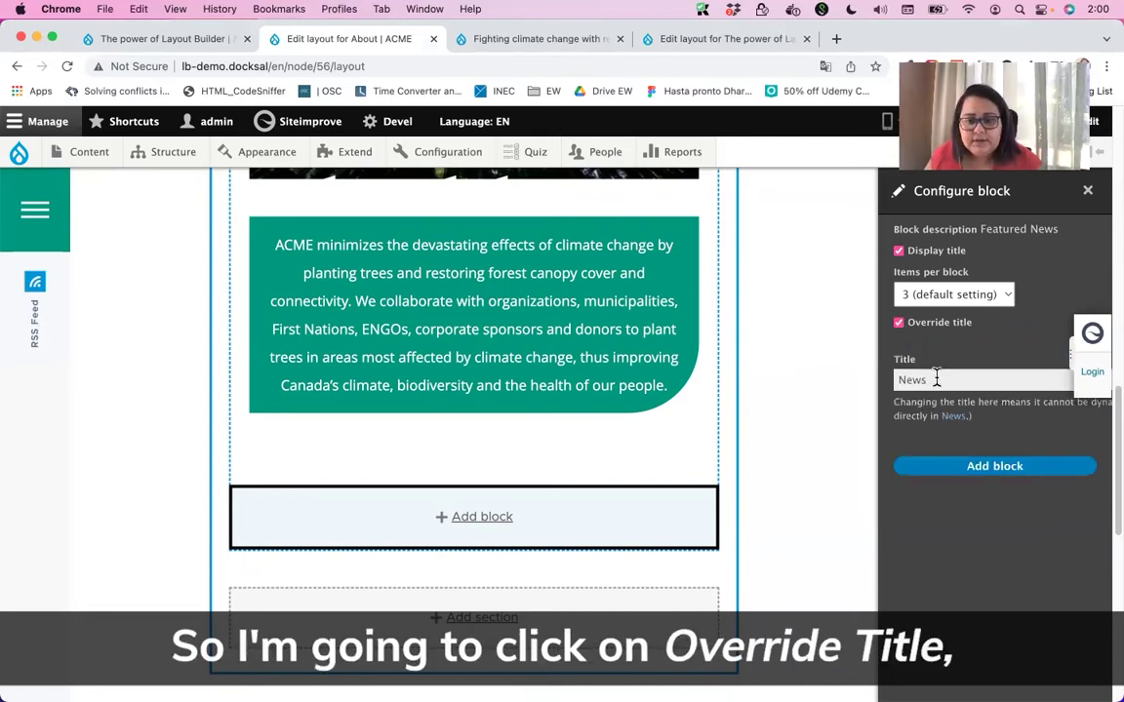
double_click(936, 378)
text(Featu)
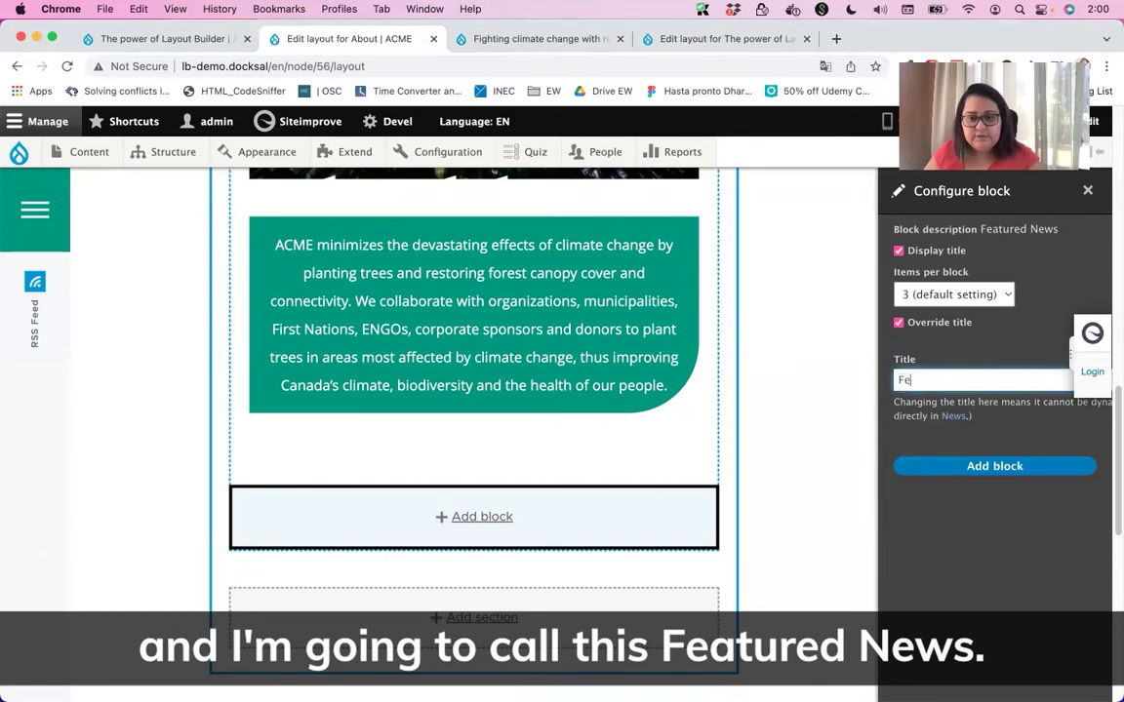
text(red News)
click(977, 472)
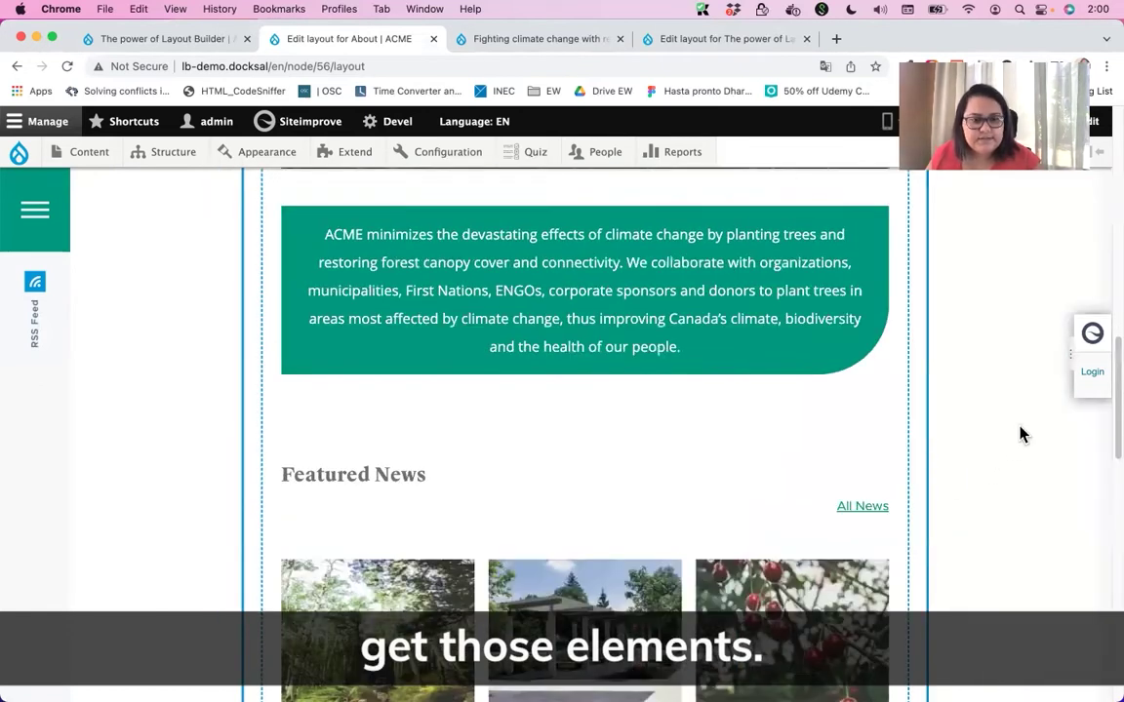
Step: Add a two-column section below the Banner section with column widths 33%/67% and the label Section 2
scroll(1022, 435, down, 3)
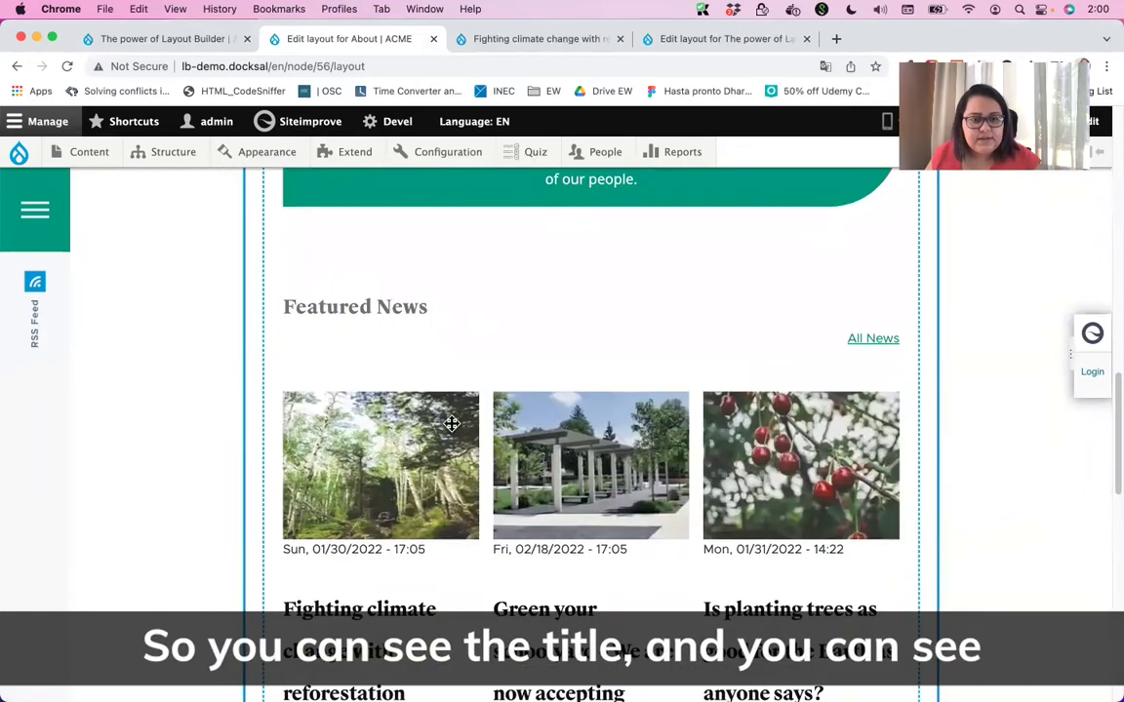
scroll(452, 424, down, 3)
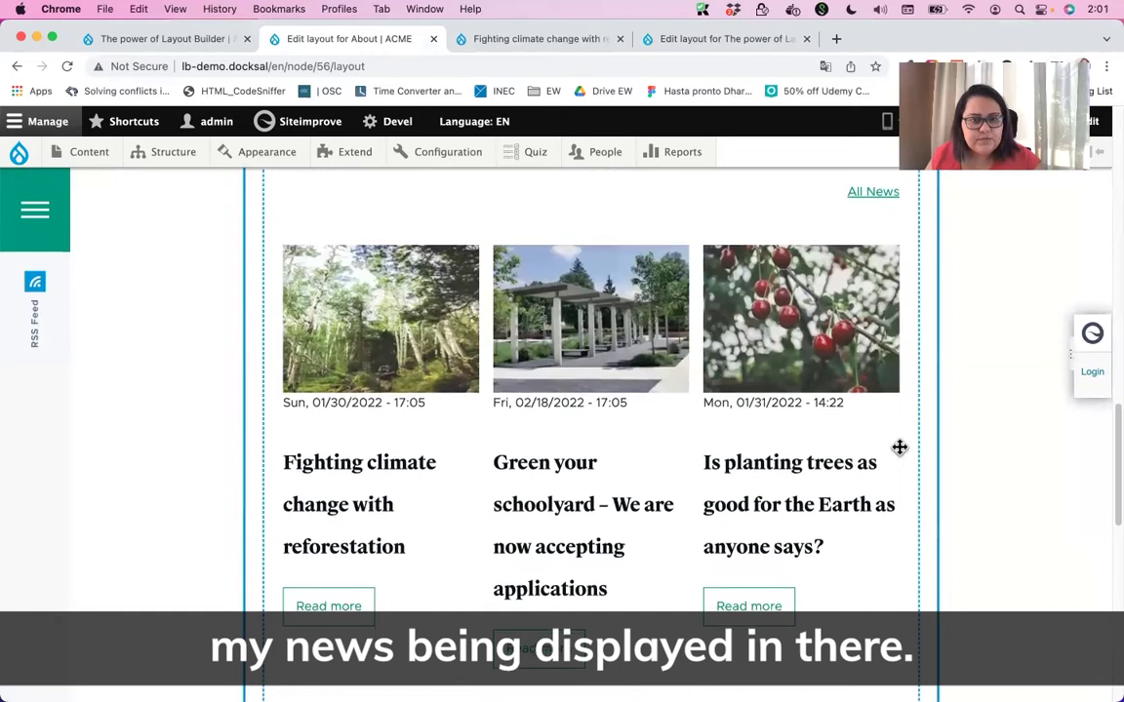
scroll(986, 439, down, 4)
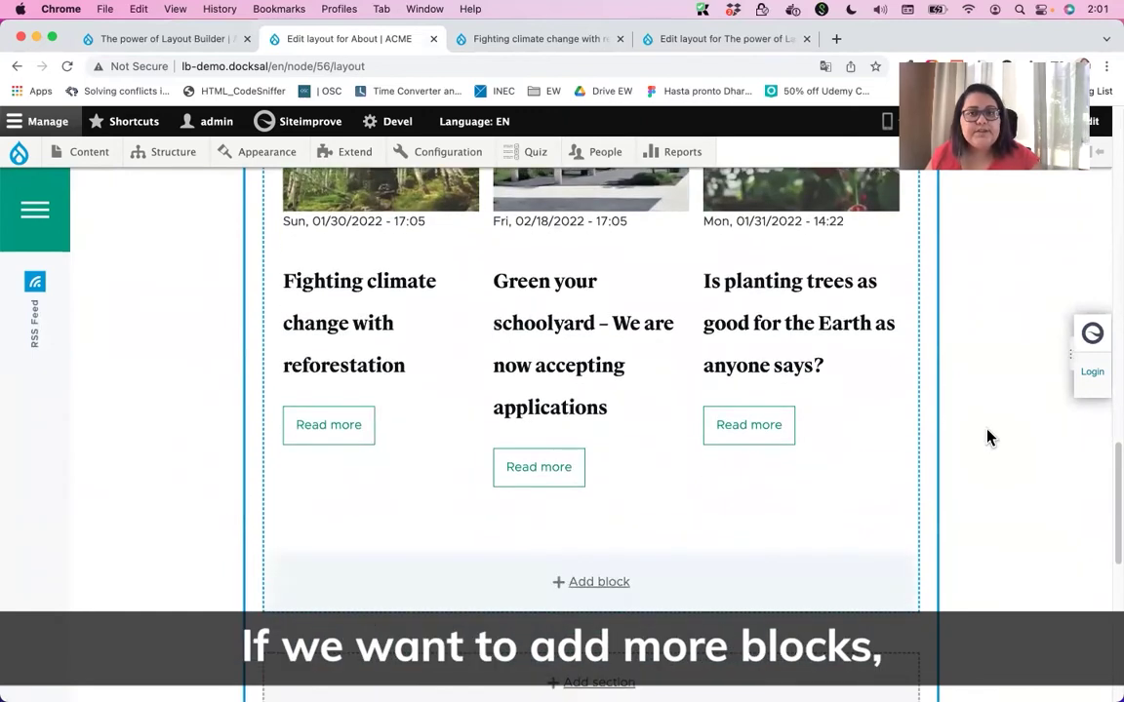
scroll(988, 437, down, 1)
scroll(988, 437, down, 2)
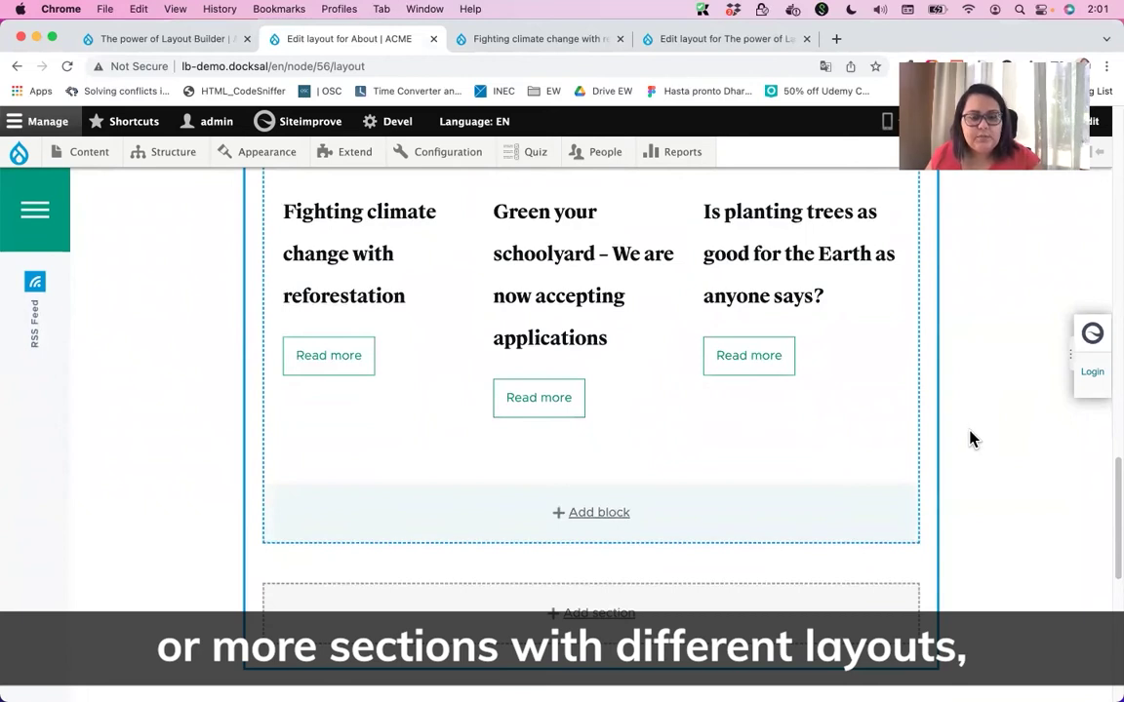
scroll(968, 440, down, 3)
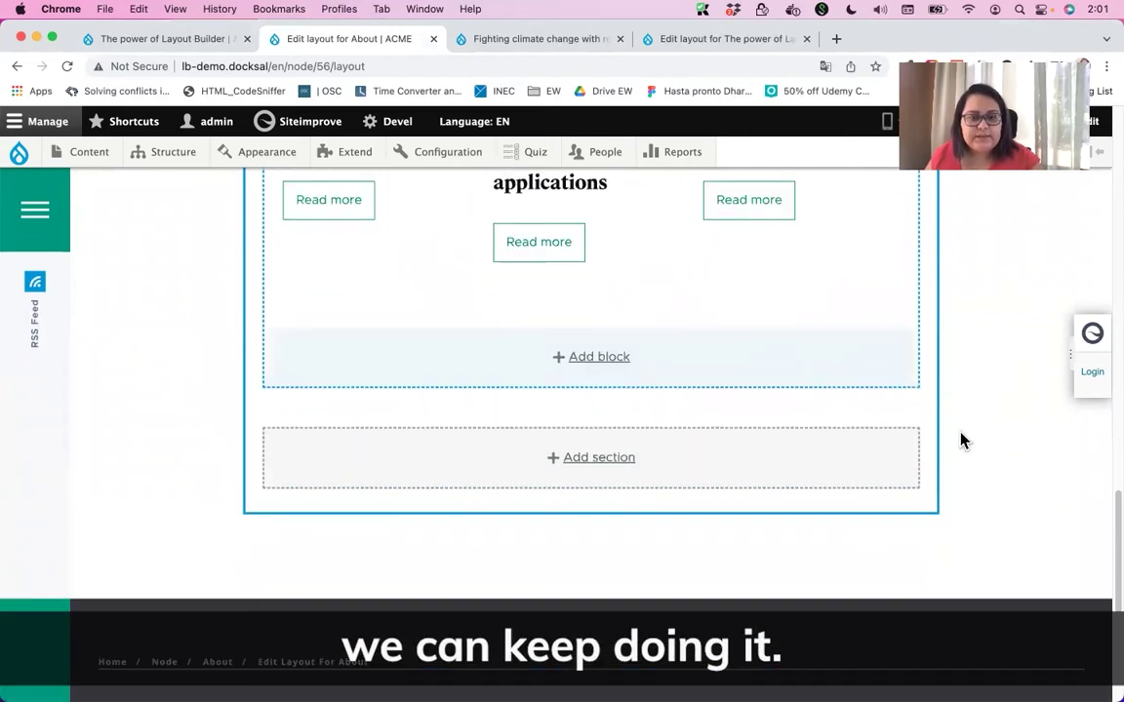
click(592, 466)
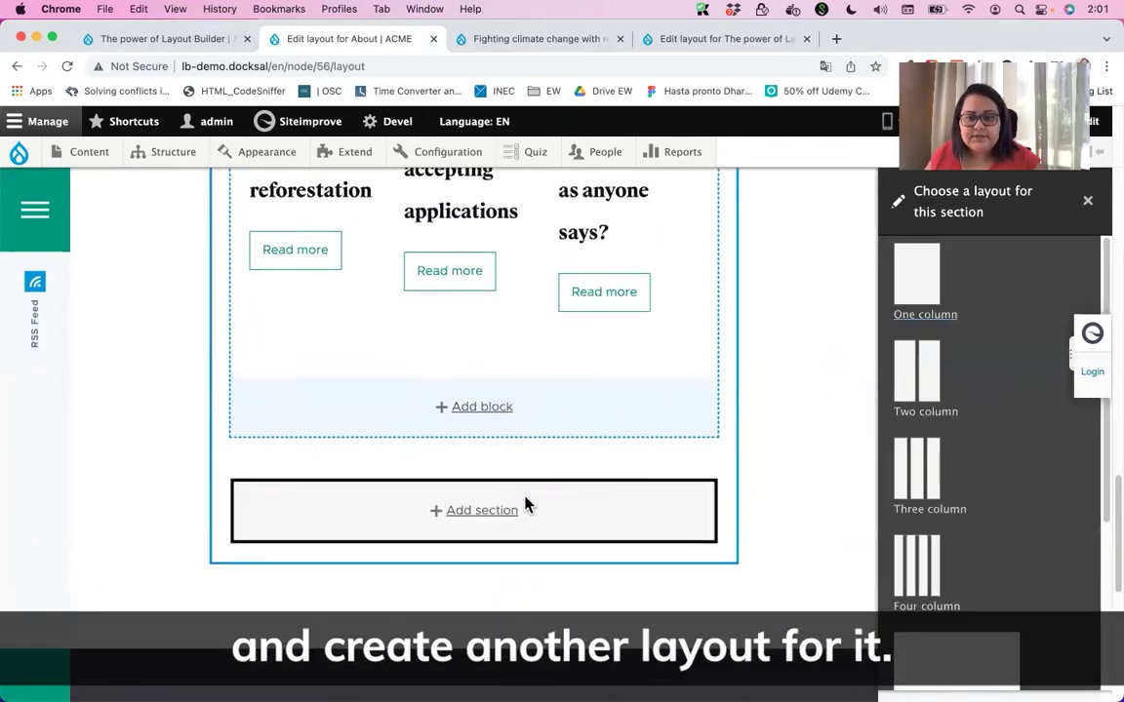
click(923, 377)
click(956, 255)
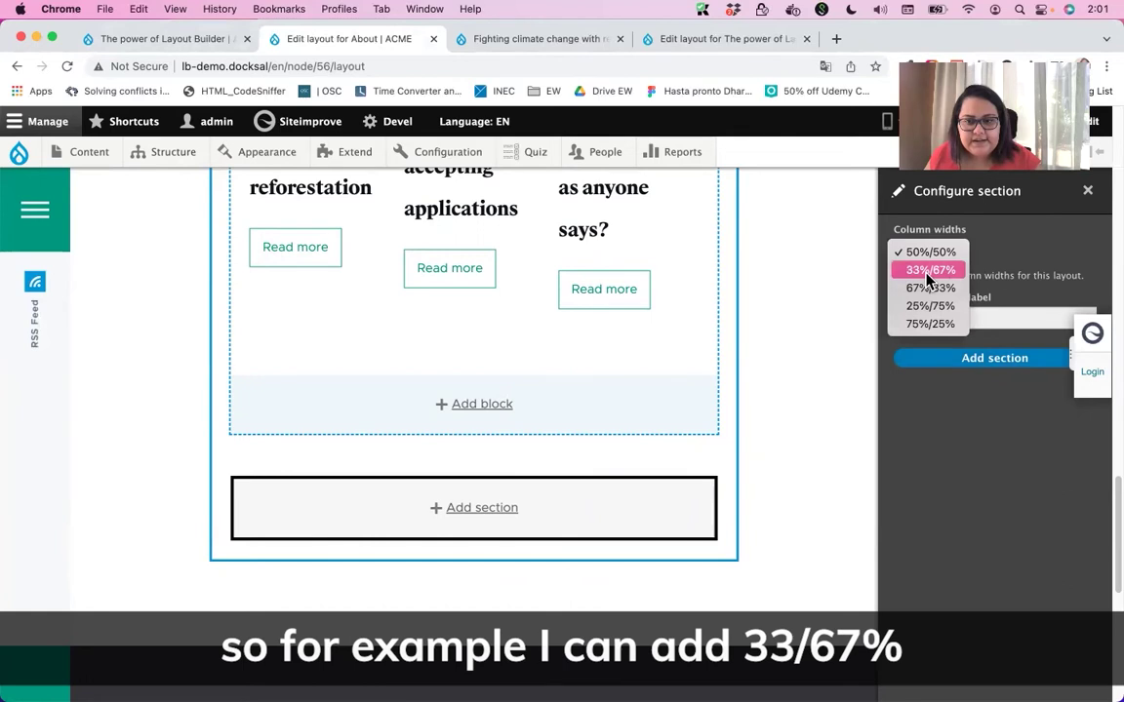
click(919, 272)
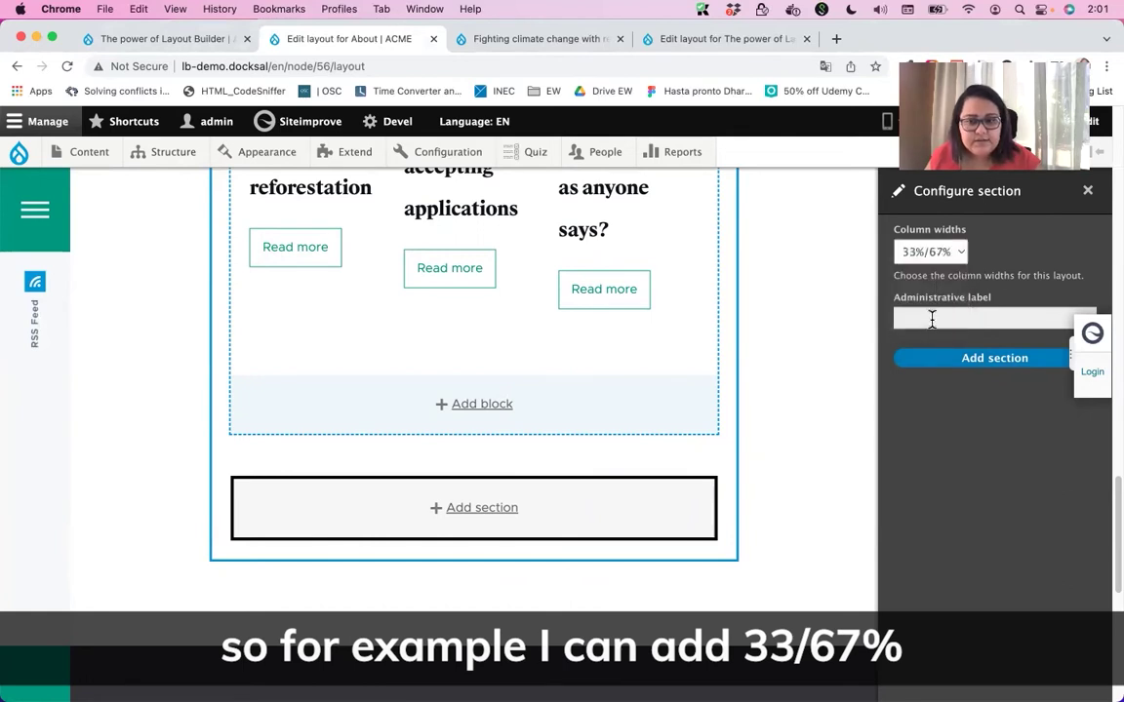
click(941, 319)
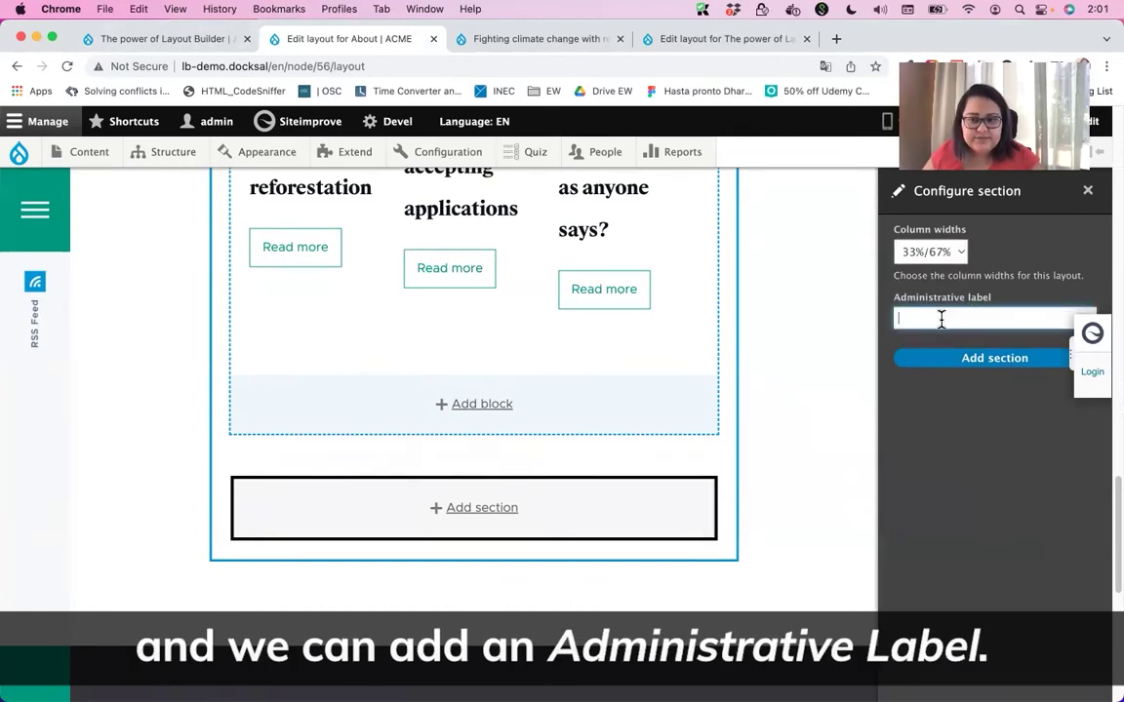
click(987, 370)
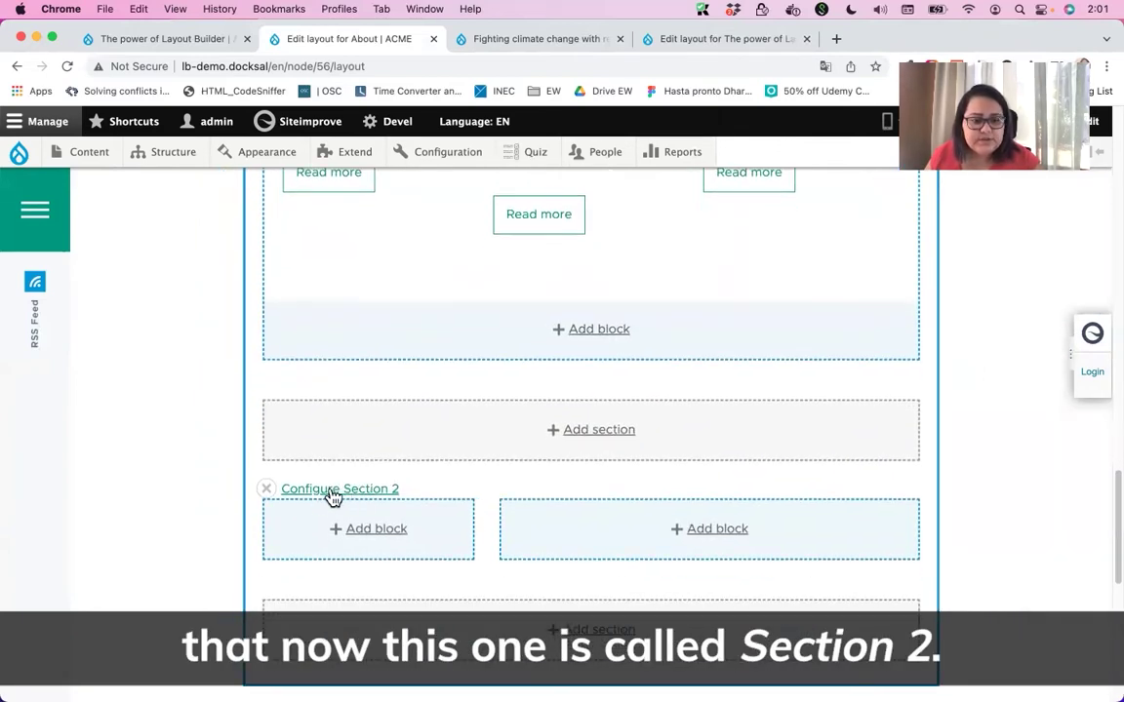
Step: Start a custom Media block in the narrow first column of Section 2
scroll(371, 531, down, 1)
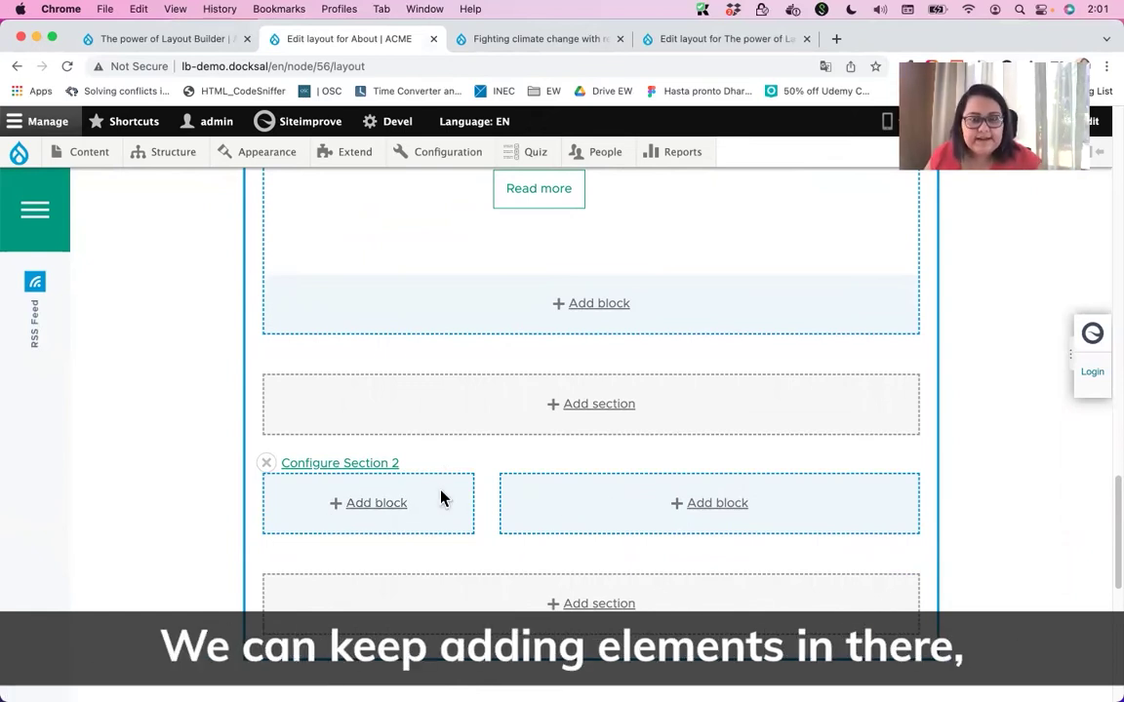
scroll(434, 497, down, 1)
scroll(395, 478, down, 1)
click(371, 454)
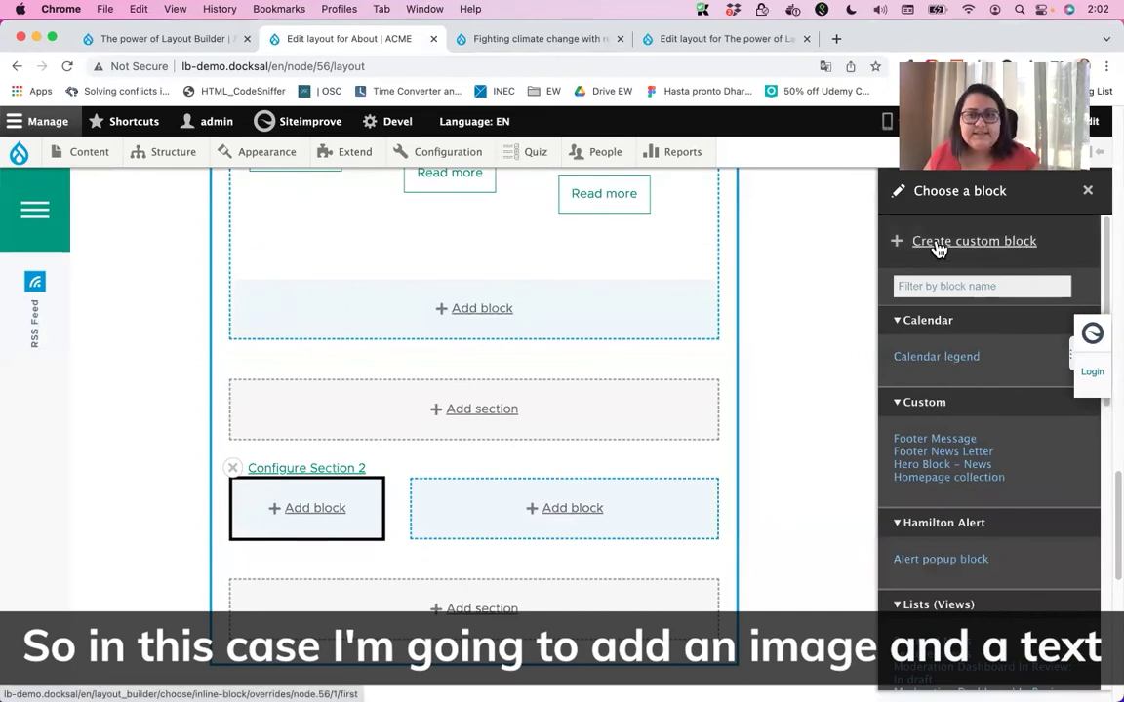
click(937, 250)
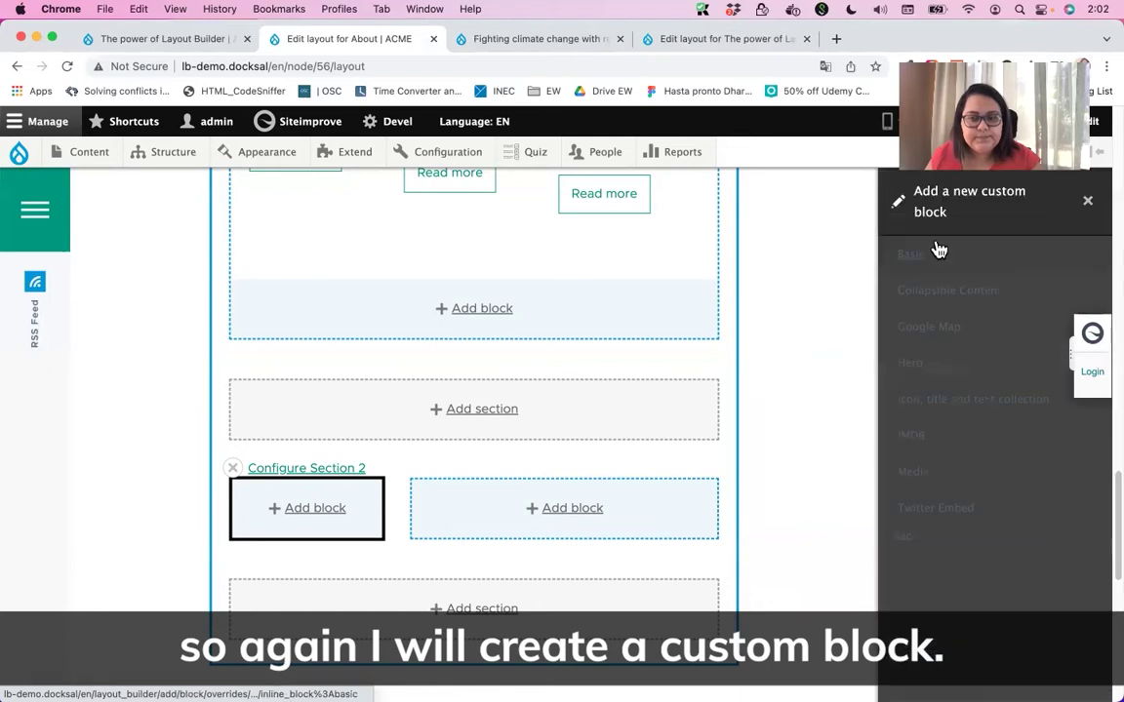
click(922, 472)
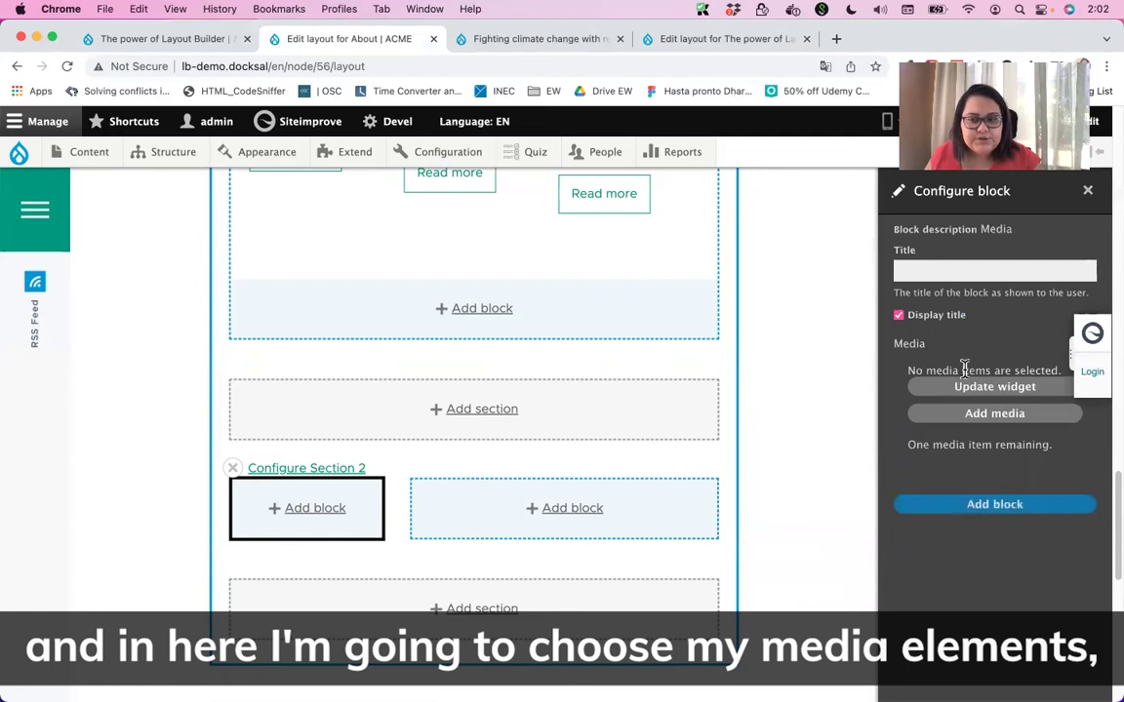
Step: Select tree-in-hand.jpeg from the media library and insert it into the Media block
click(995, 414)
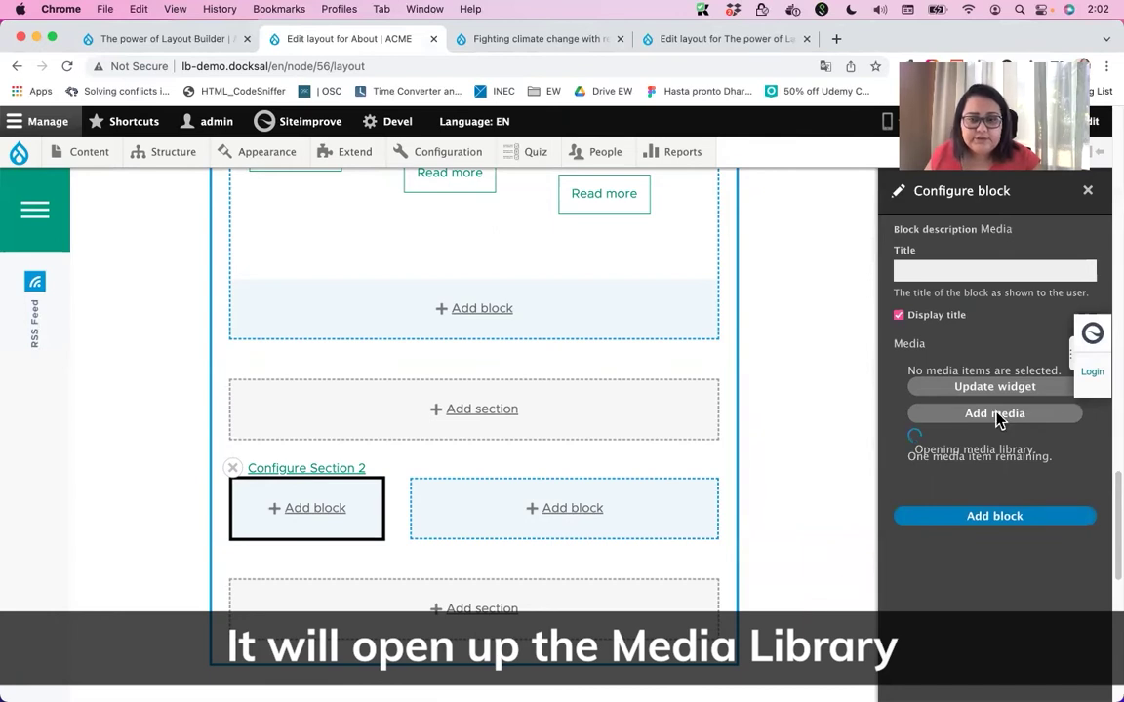
scroll(401, 447, down, 10)
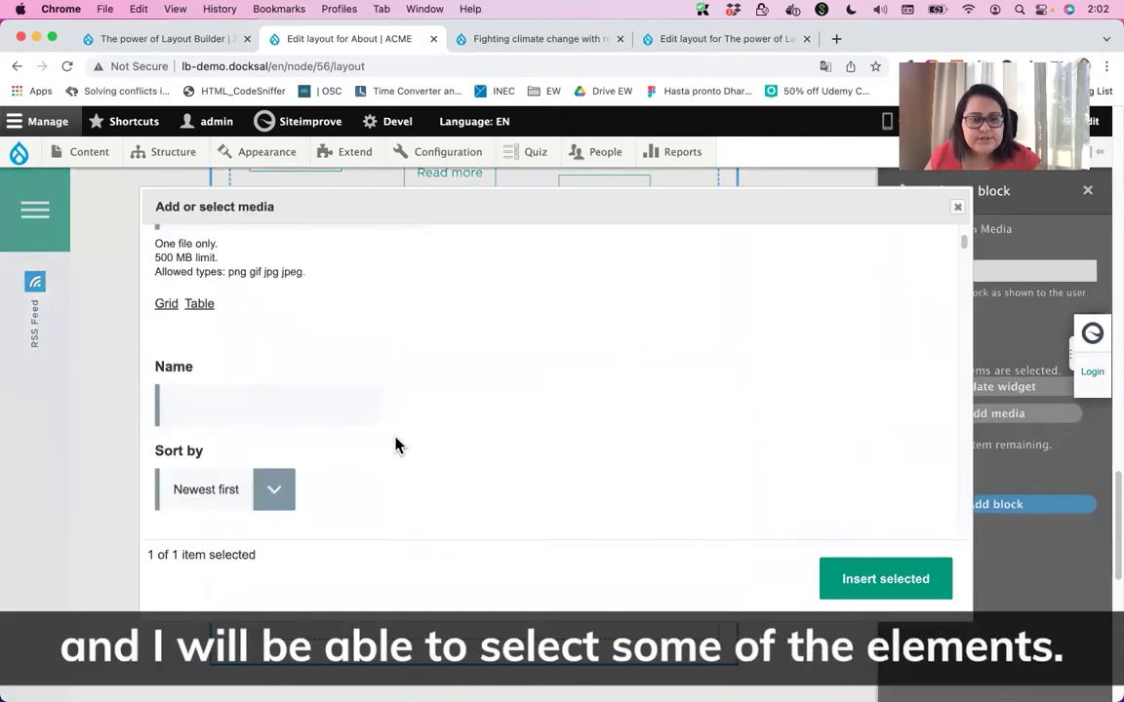
scroll(433, 427, down, 5)
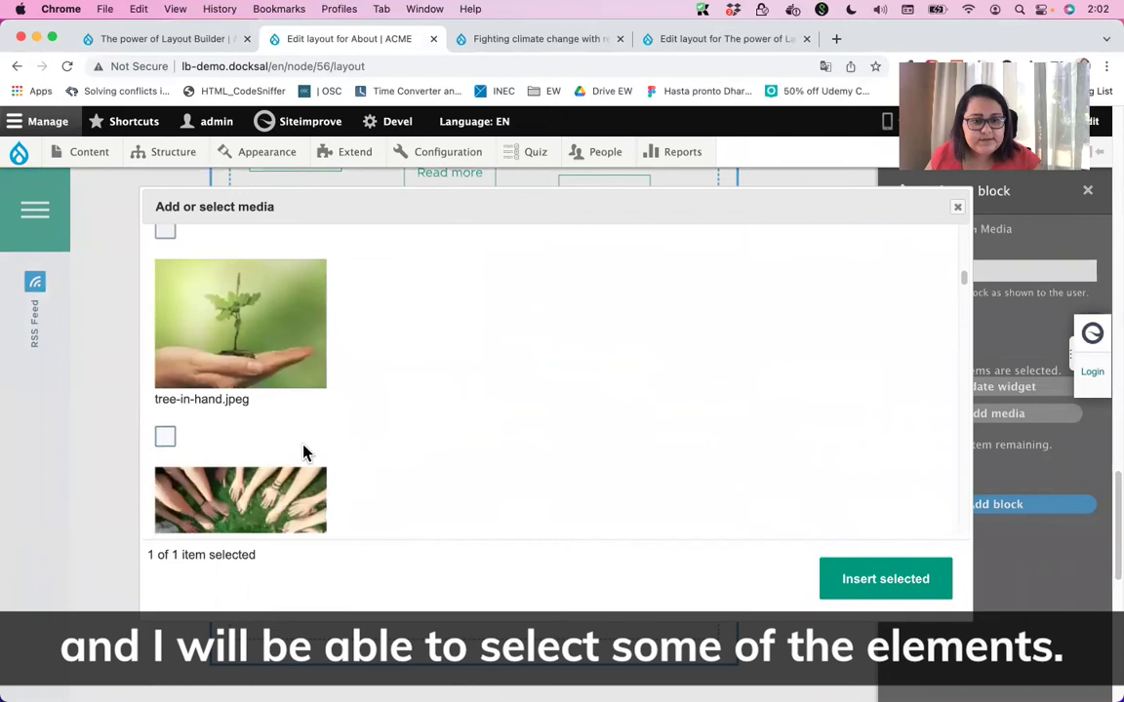
scroll(216, 407, down, 1)
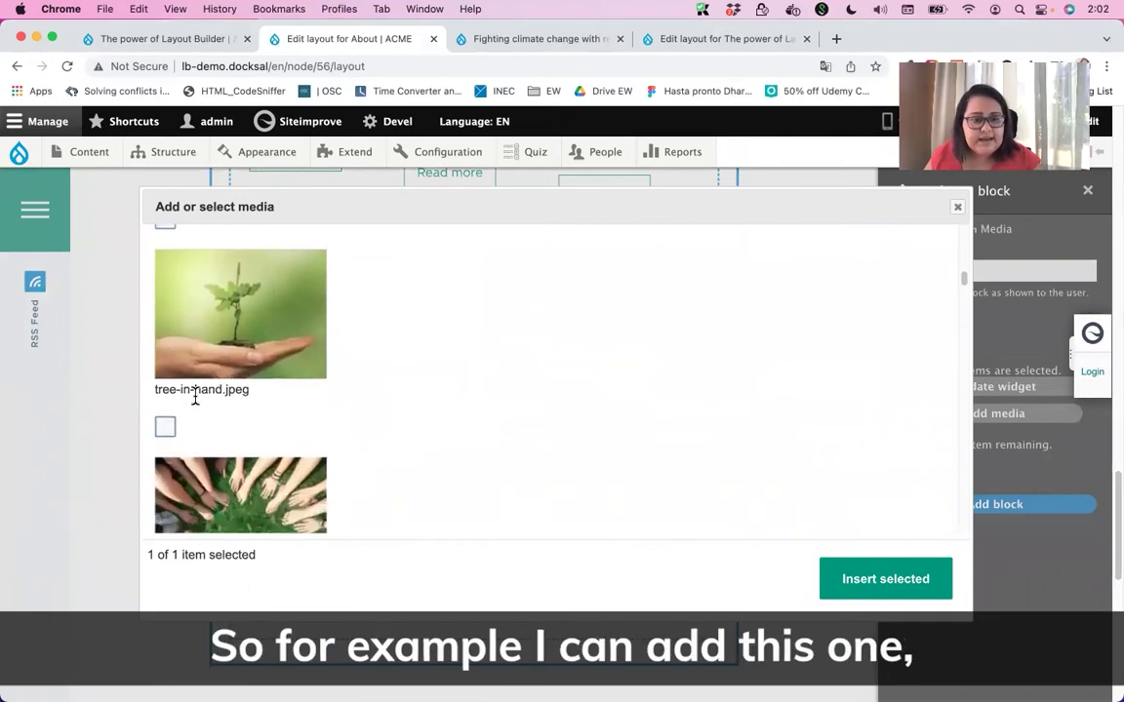
scroll(194, 298, up, 1)
scroll(195, 301, up, 3)
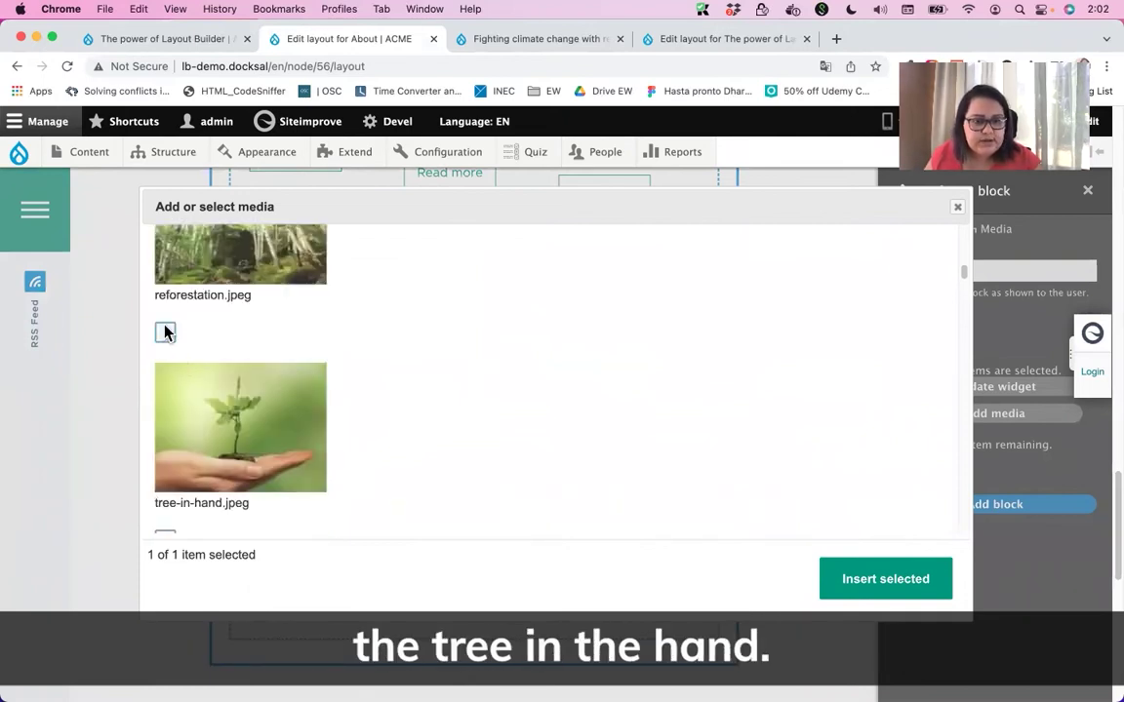
click(873, 579)
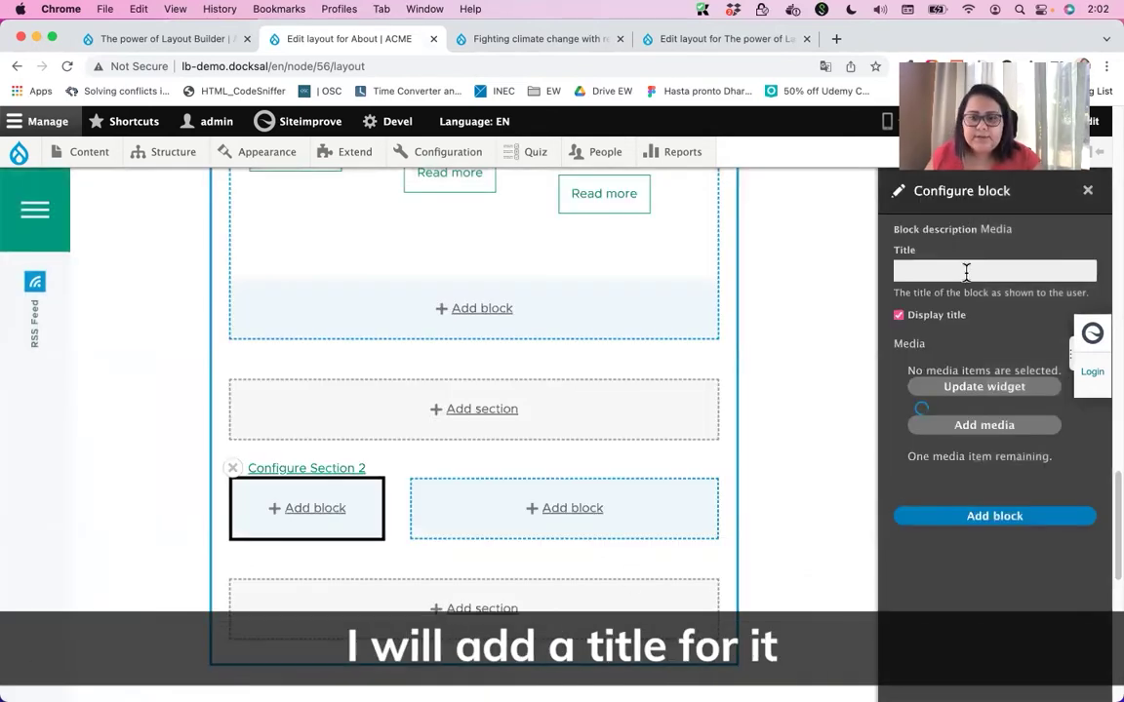
Step: Title the Media block Tree in hand and add it to the section
click(965, 271)
text(Tree in hand)
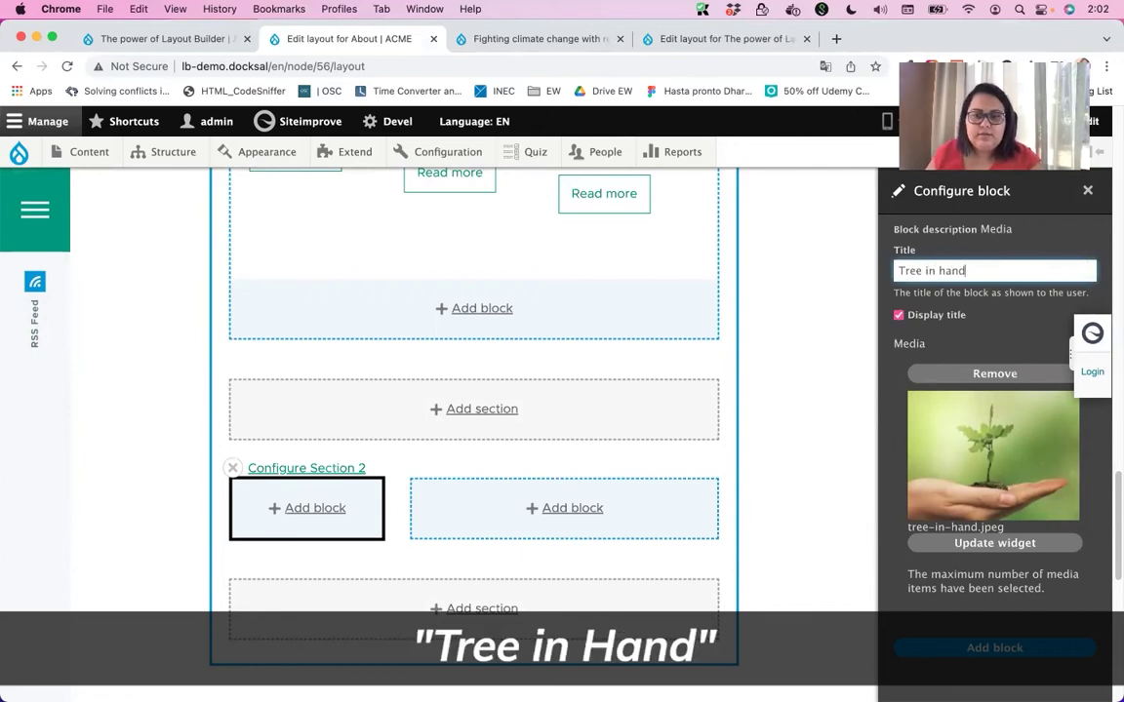
click(1005, 648)
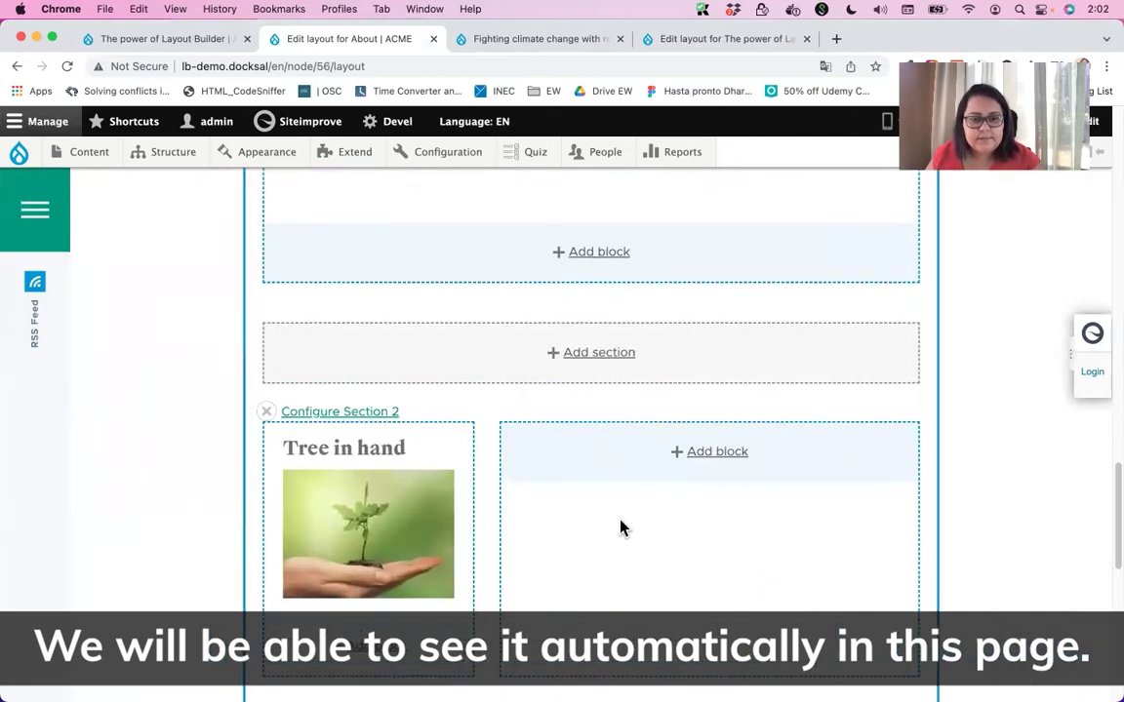
Step: Start a custom Basic block in the wide second column of Section 2
scroll(722, 507, down, 1)
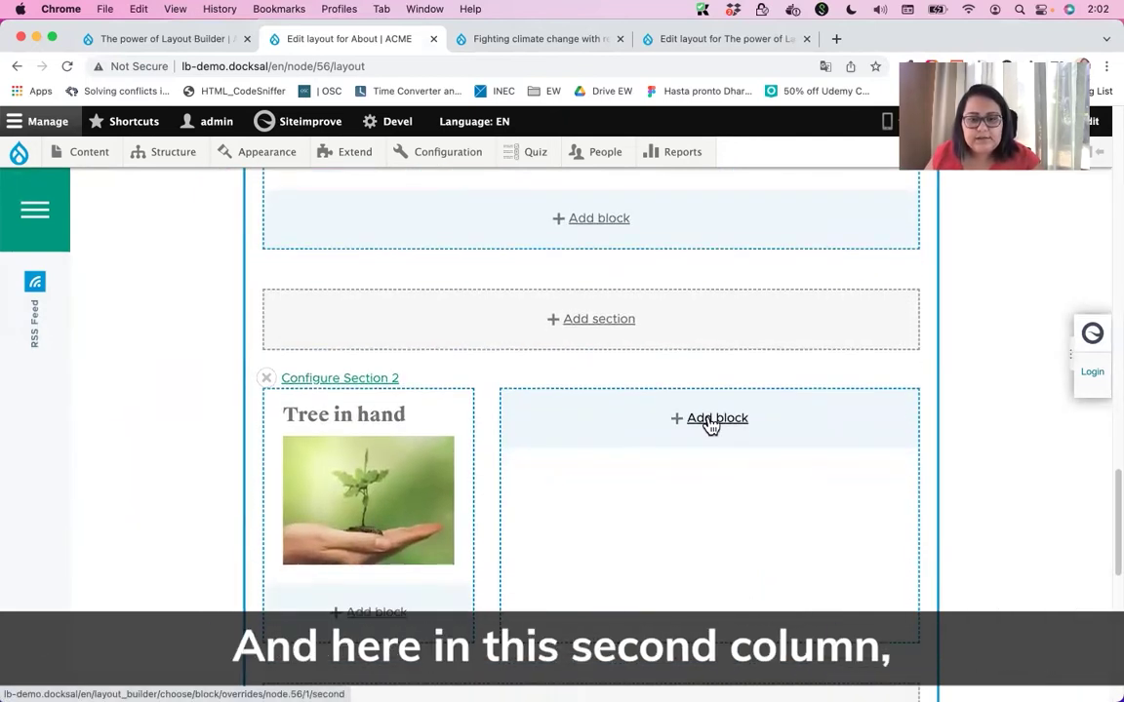
click(707, 426)
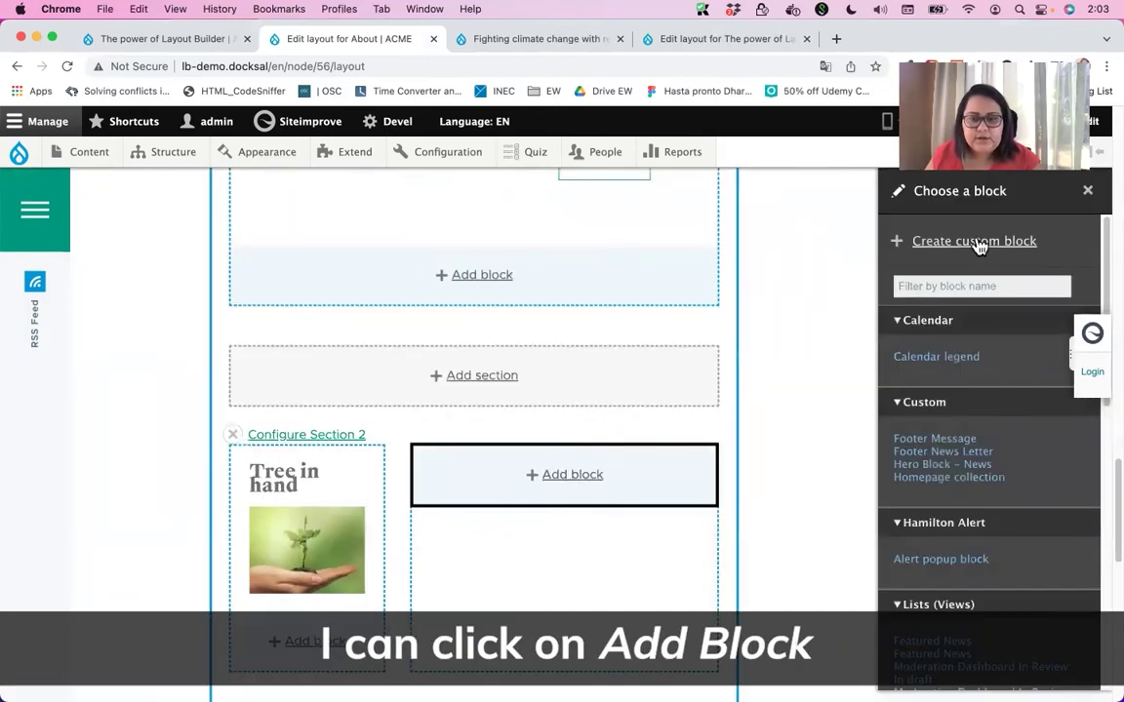
click(976, 244)
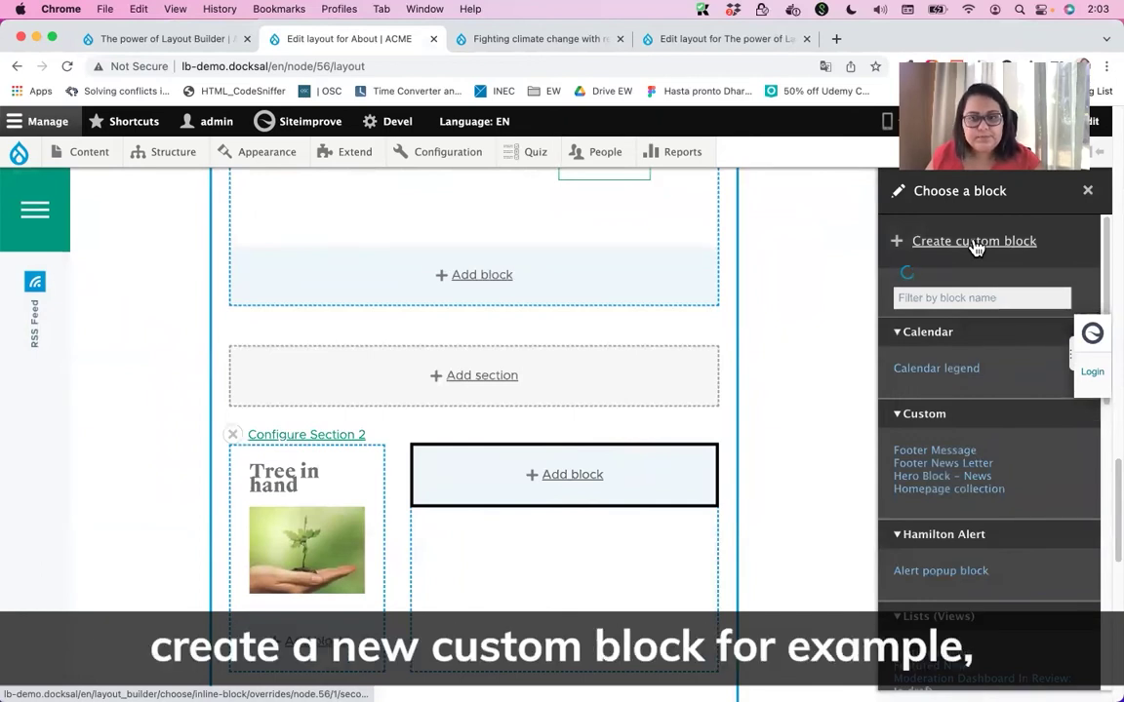
click(915, 255)
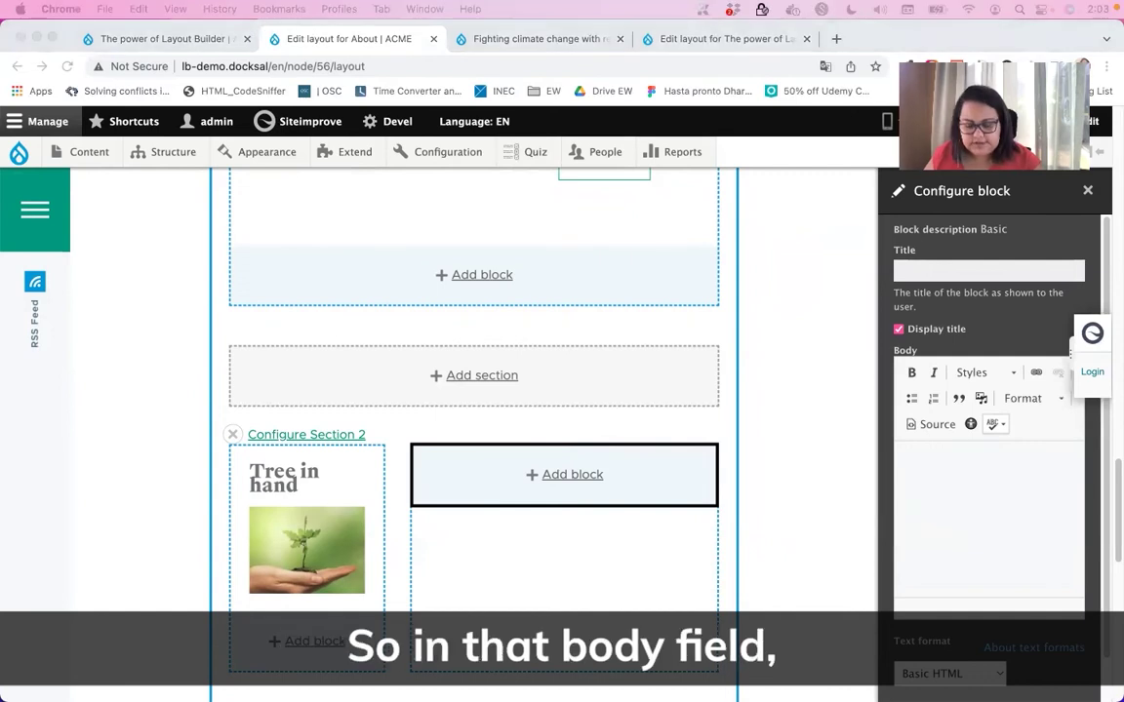
Step: Fill the Basic block's body with the prepared tree text, opening with the line You can help as a community
click(969, 497)
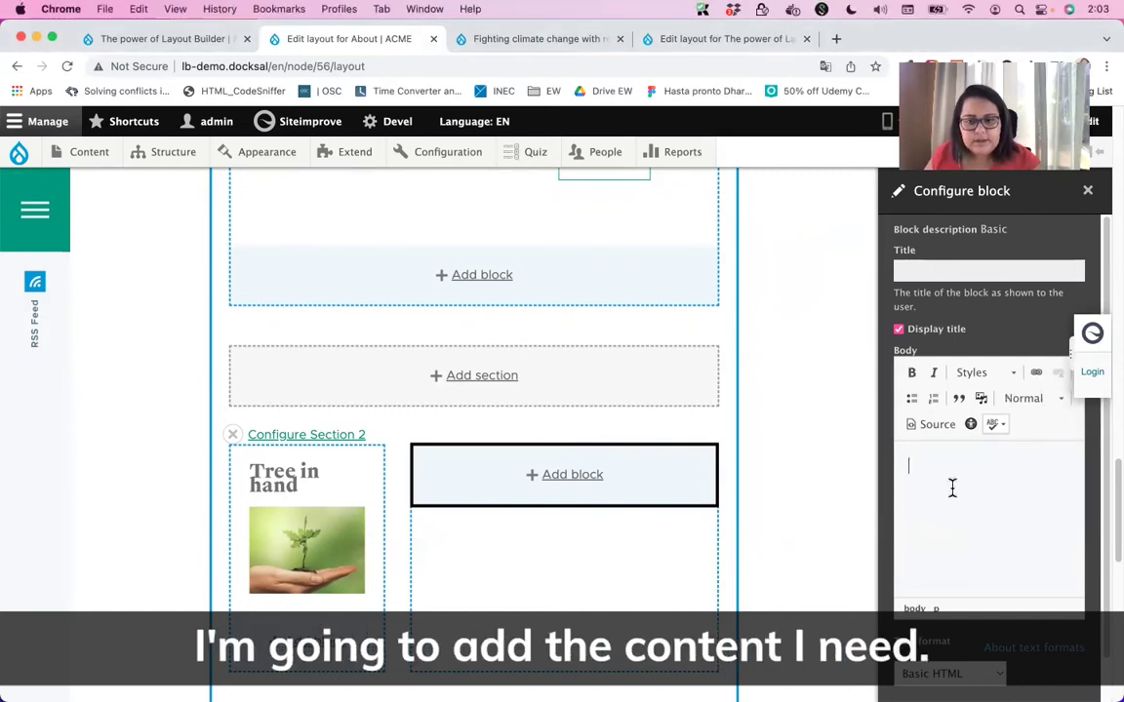
key(ctrl+v)
key(ctrl+Home)
text(You can help as a community)
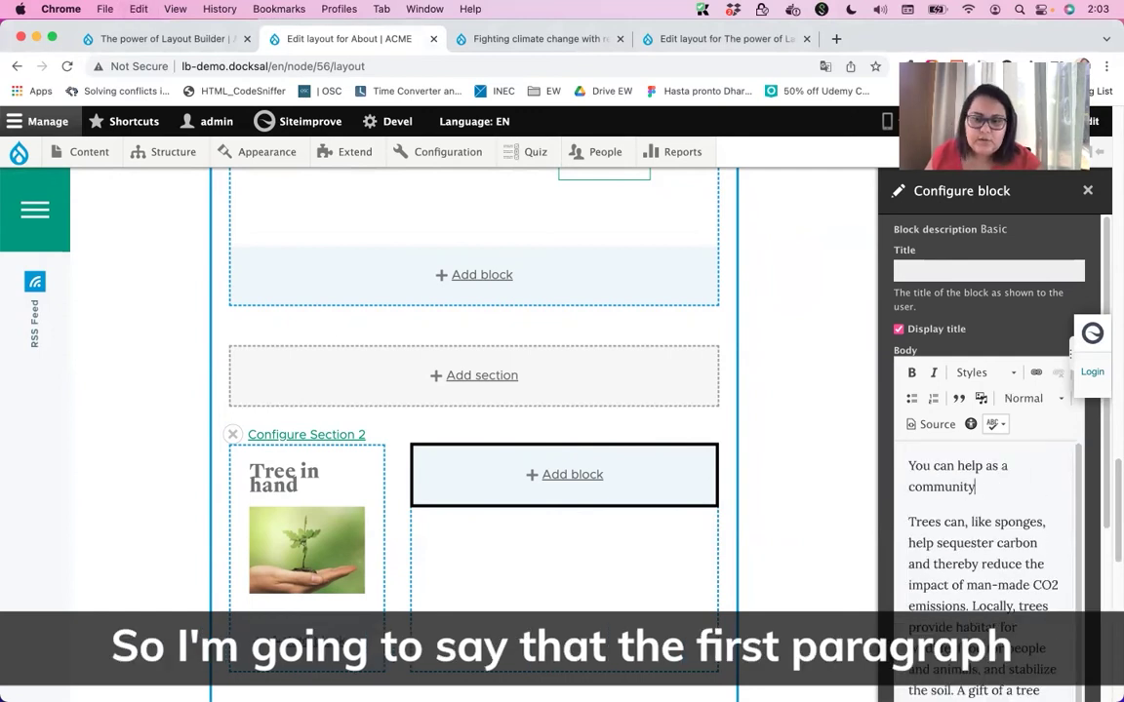
Step: Format the opening line You can help as a community as a level 2 heading
triple_click(961, 476)
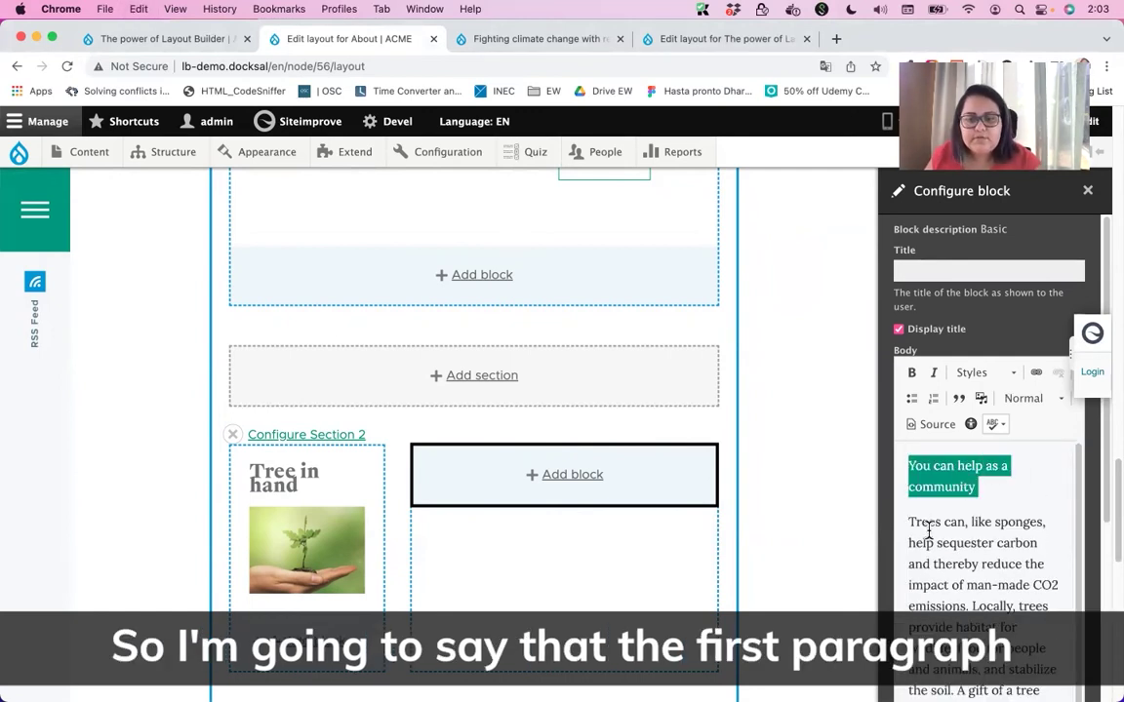
click(1039, 399)
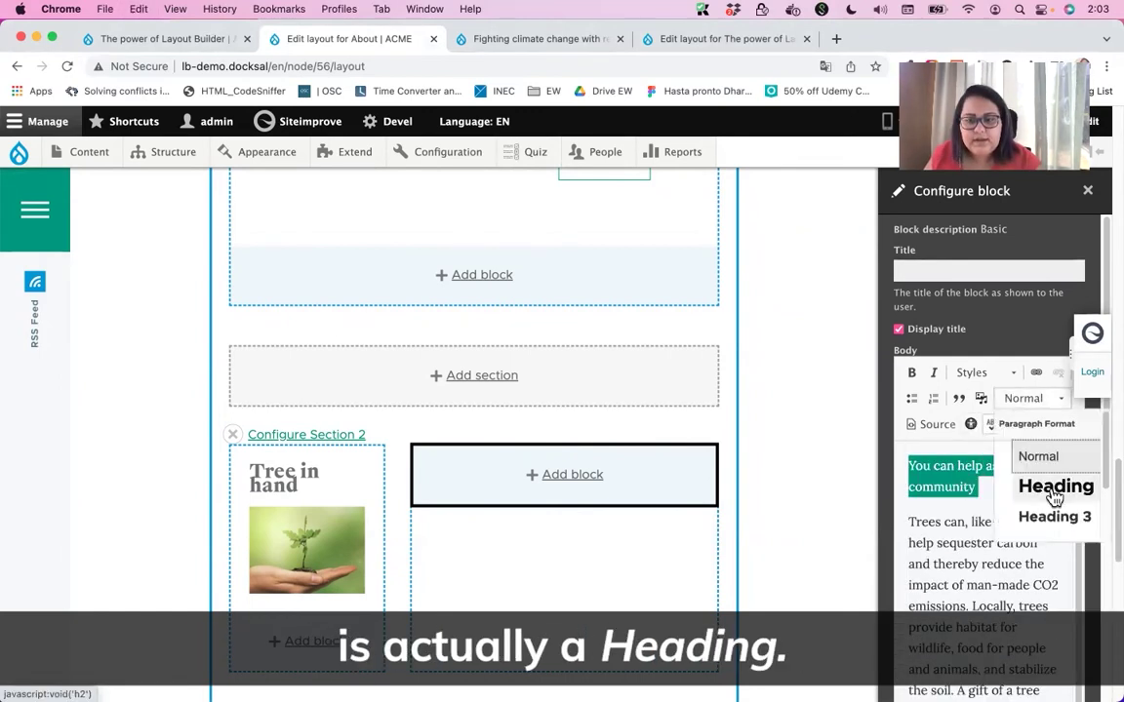
click(1054, 488)
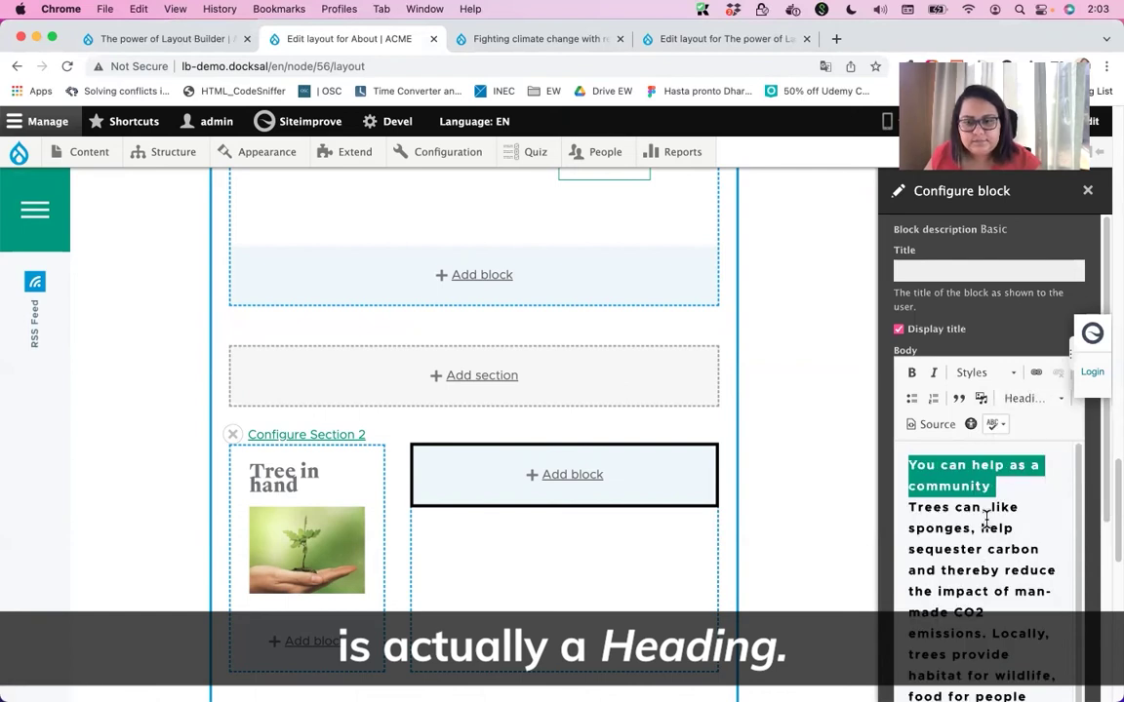
Step: Separate the tree paragraph from the heading as normal text and remove the blank line above Partner with us!
click(984, 525)
key(Return)
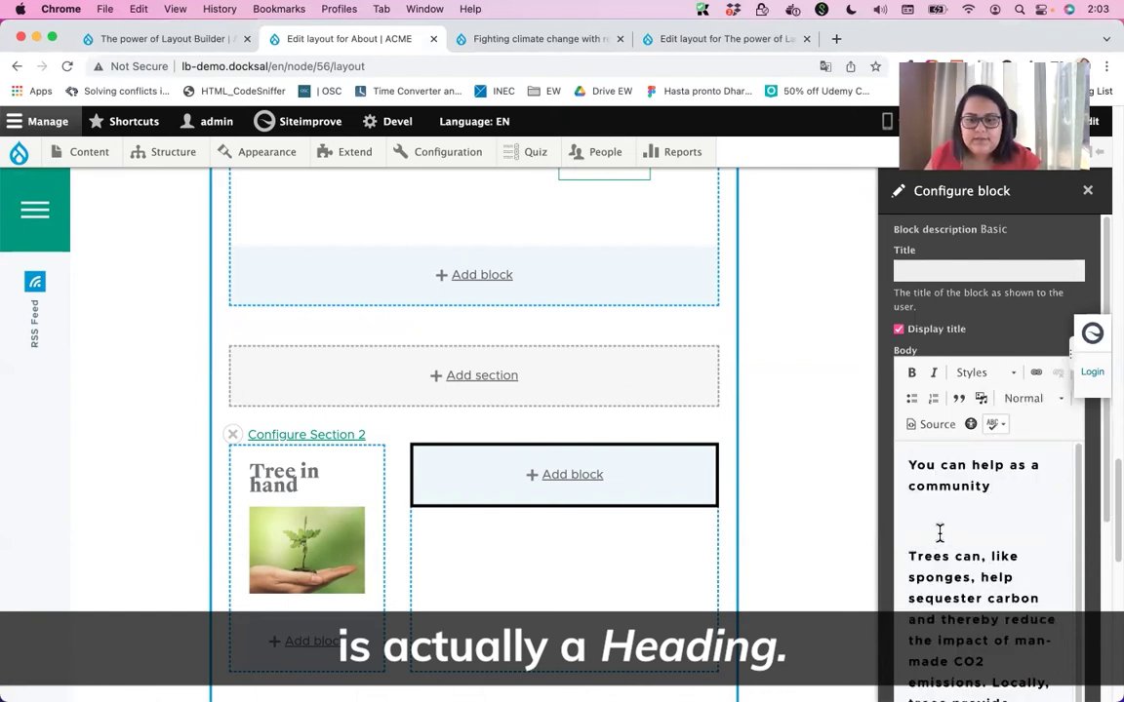
key(Delete)
double_click(971, 586)
scroll(905, 590, down, 5)
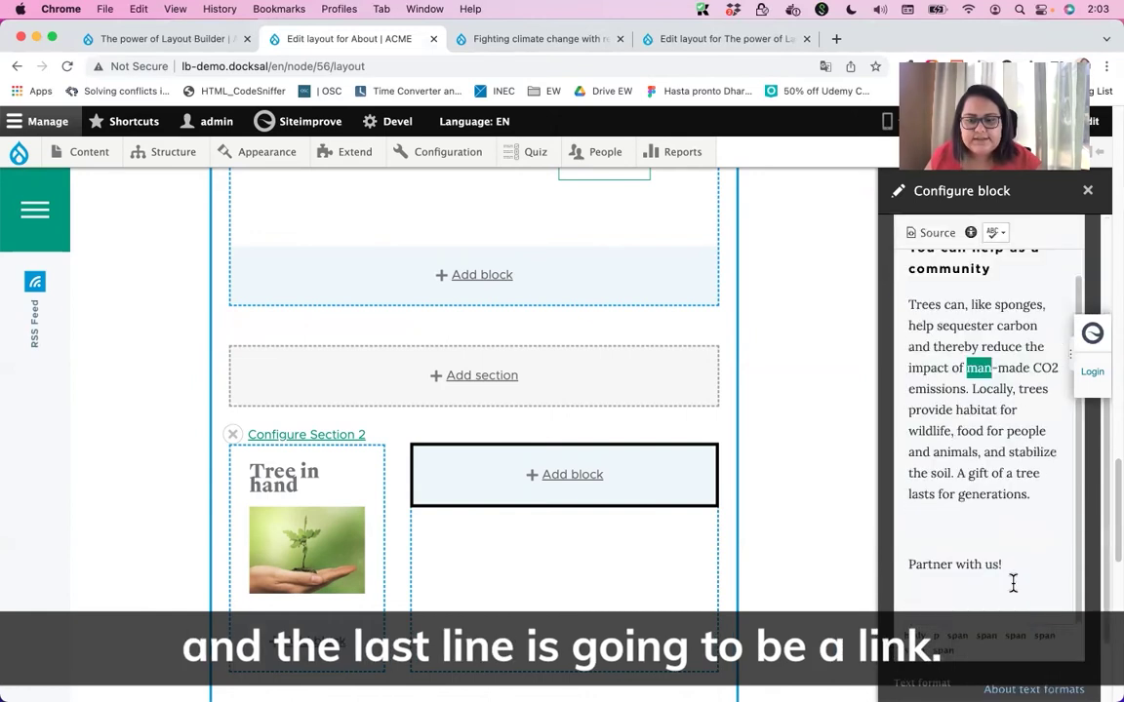
click(948, 436)
key(BackSpace)
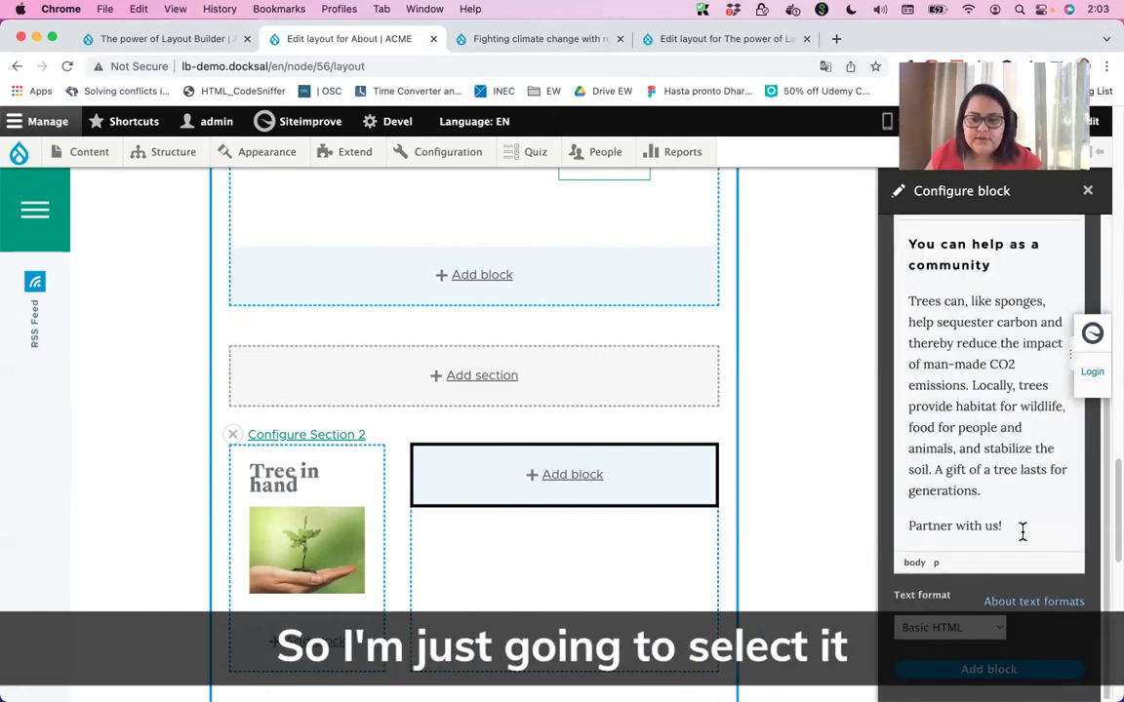
Step: Link the closing line Partner with us! to the Contact page
triple_click(928, 527)
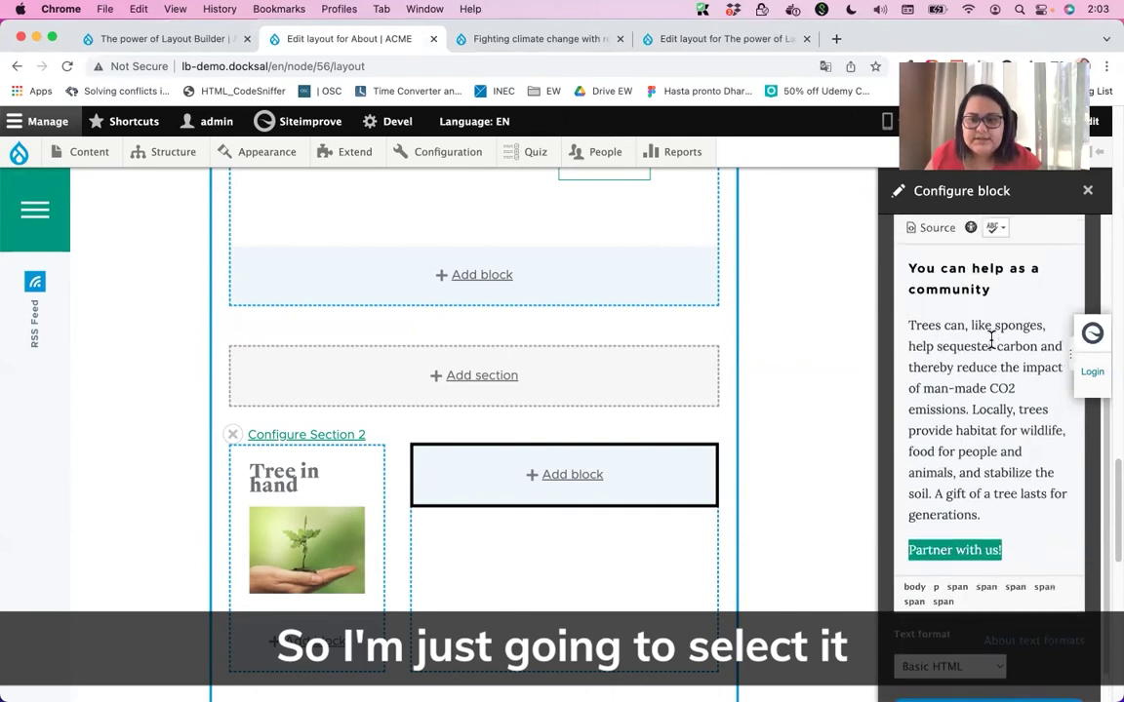
scroll(991, 339, up, 3)
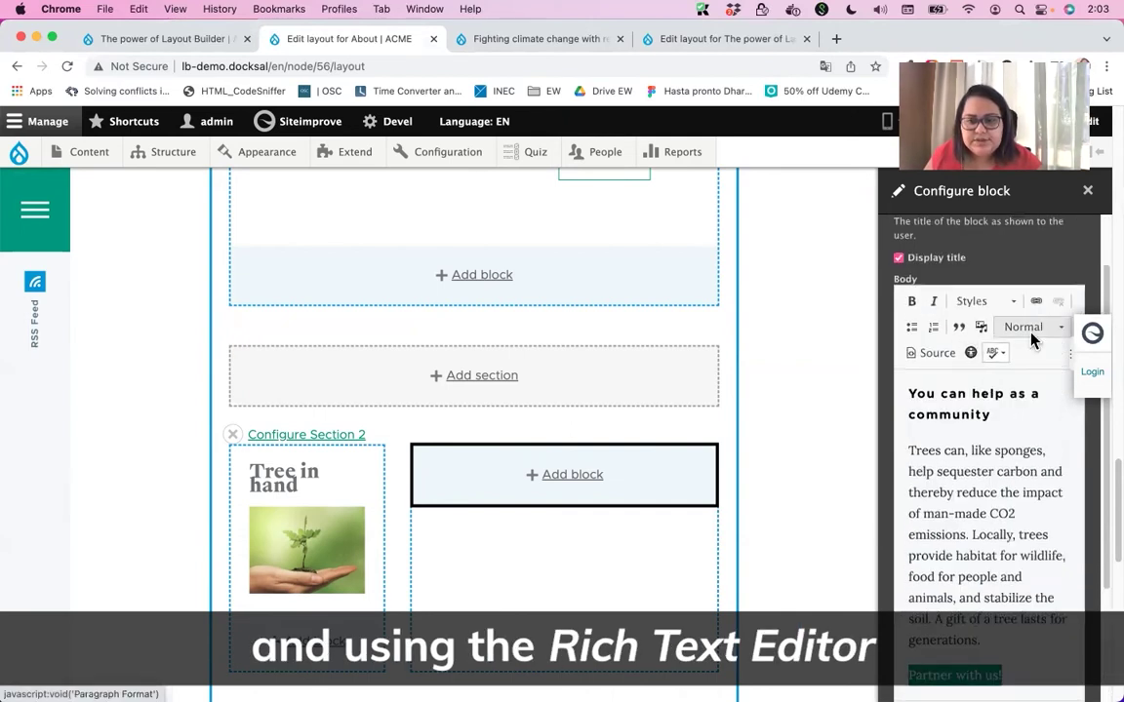
click(1037, 300)
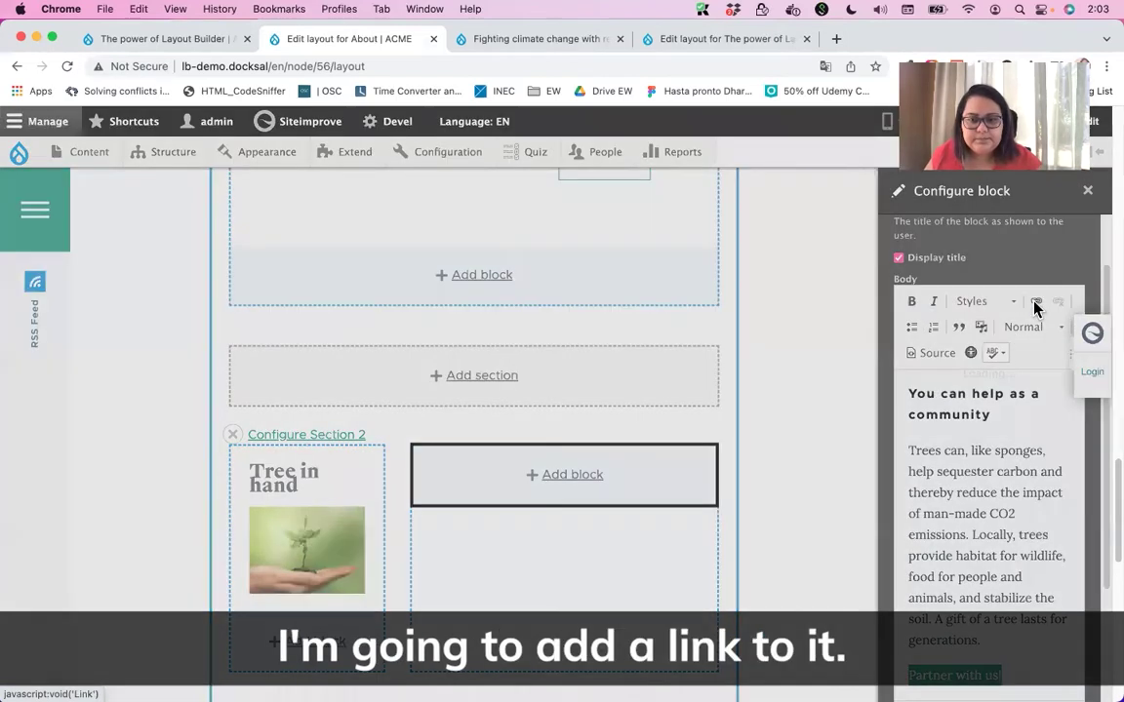
text(contac)
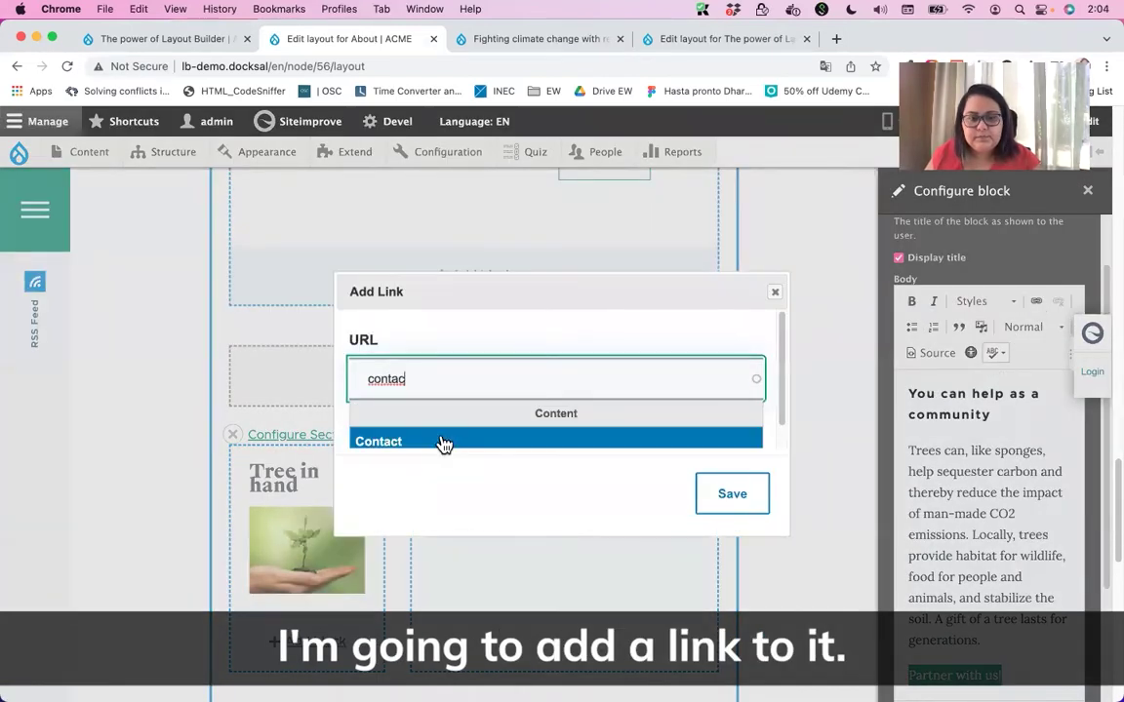
click(443, 442)
click(732, 504)
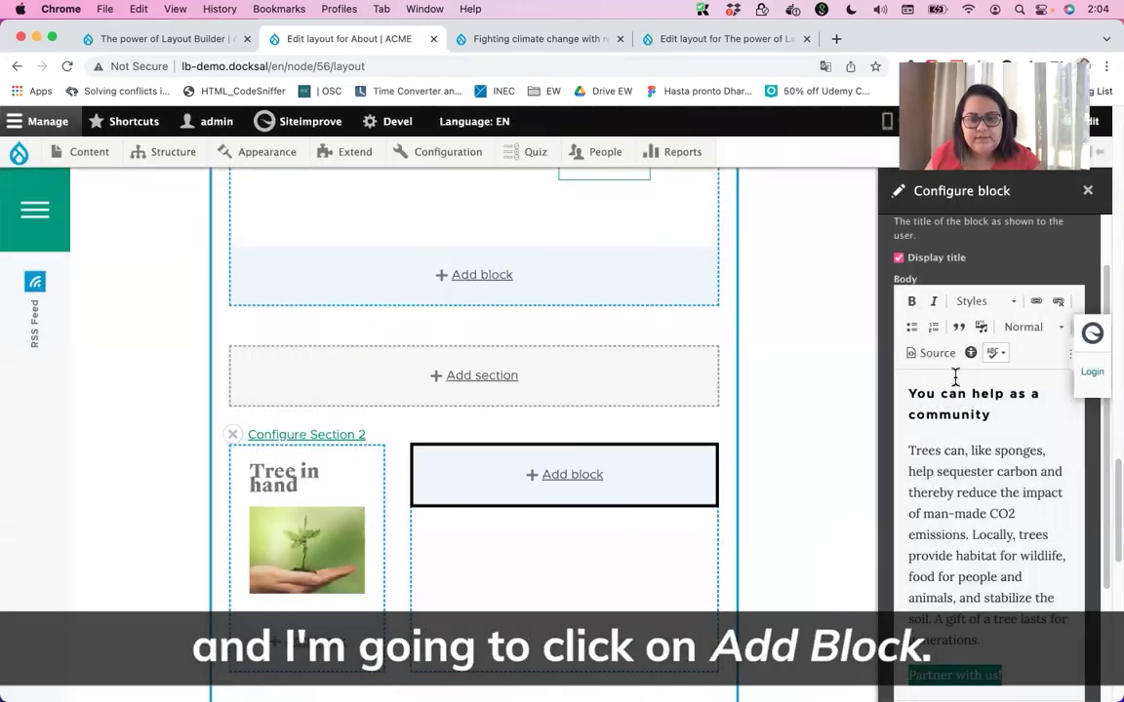
Step: Title the Basic block Community, turn off its title display and add it to the section
scroll(995, 439, down, 2)
scroll(991, 447, down, 4)
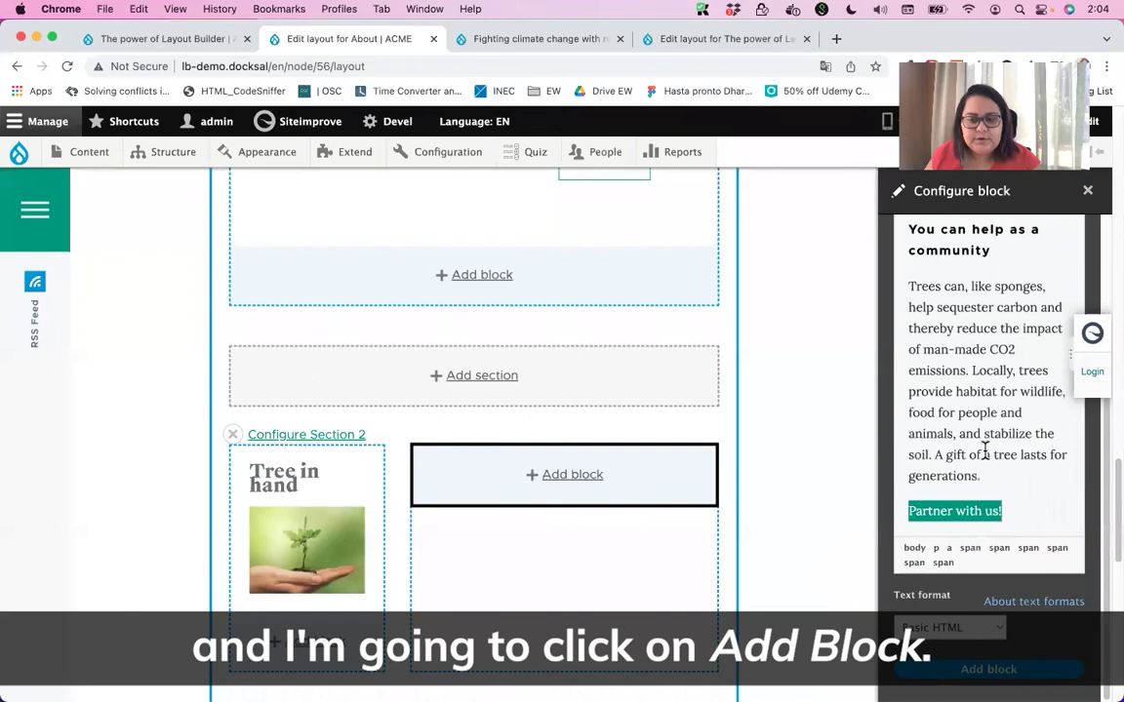
scroll(985, 451, up, 6)
click(929, 272)
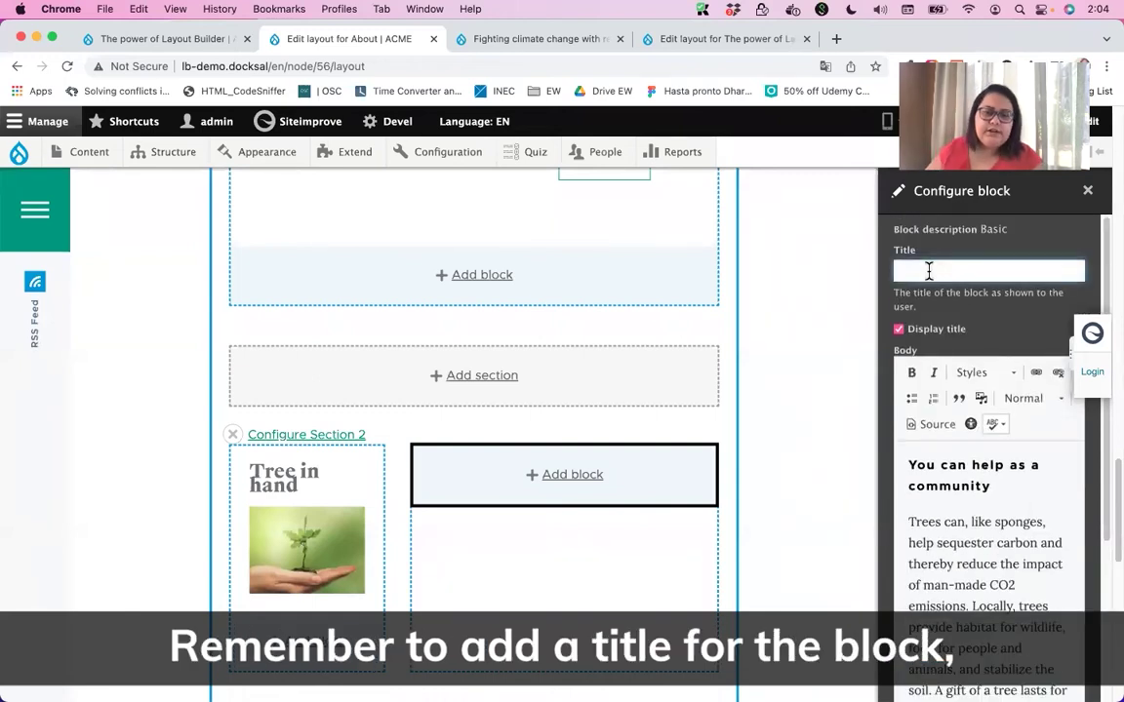
text(Community)
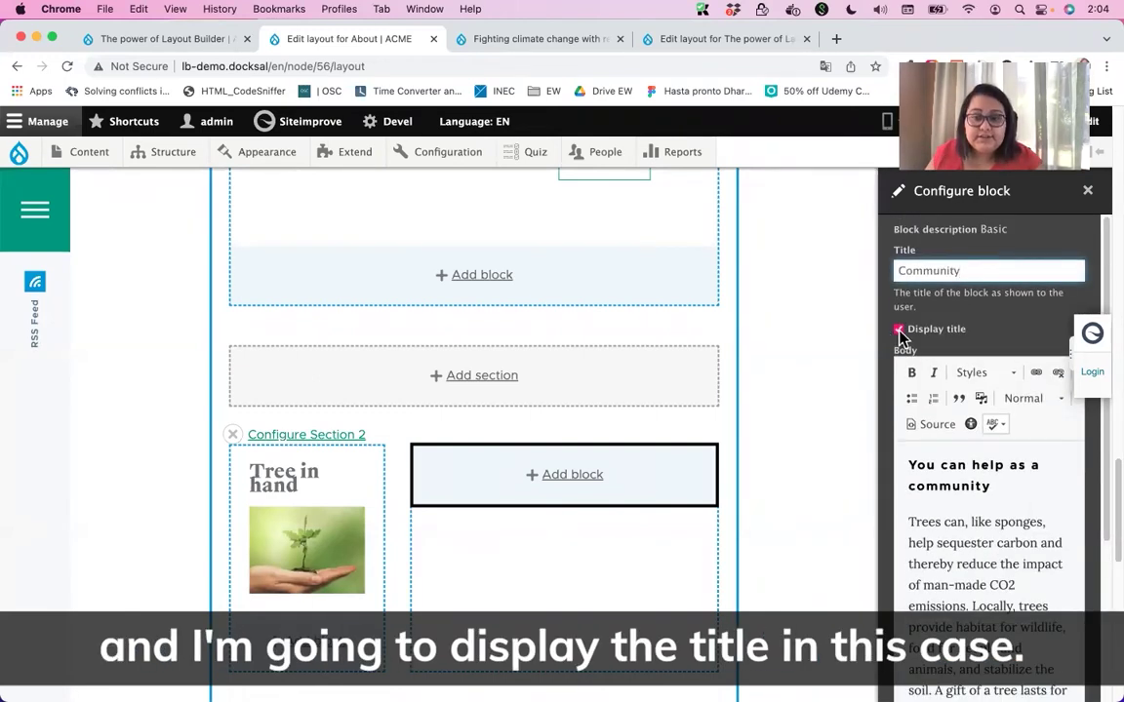
scroll(936, 430, down, 5)
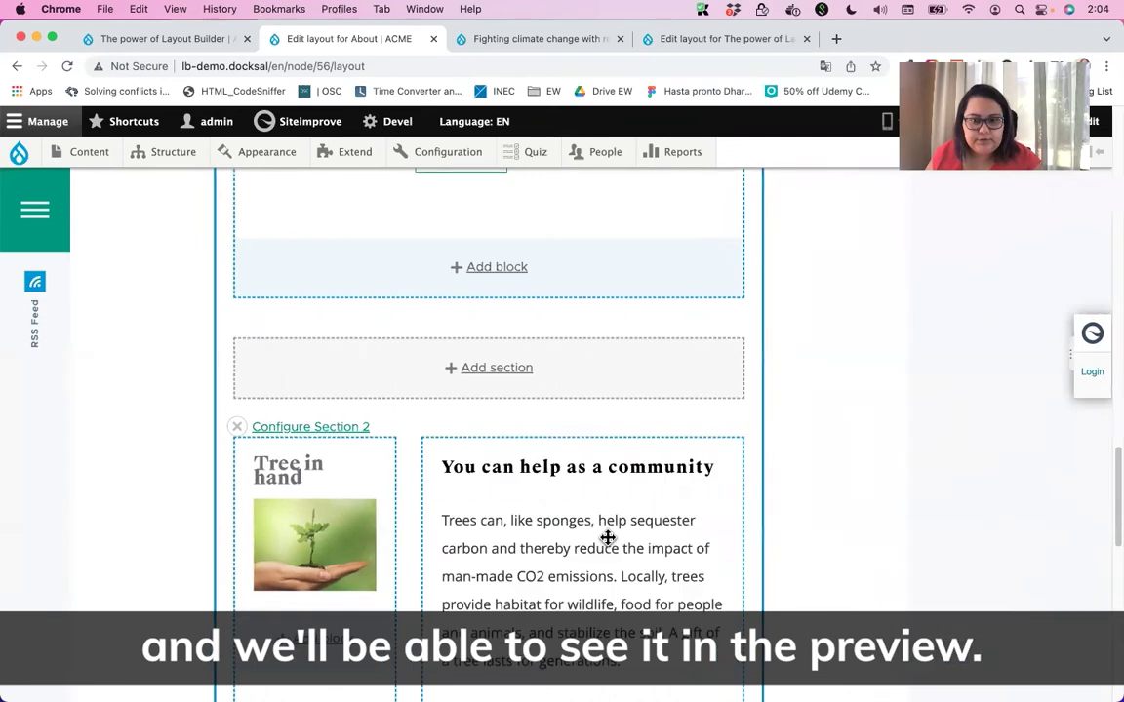
Step: Save the About page layout with the new two-column image and community text section
scroll(430, 498, down, 5)
scroll(527, 483, up, 15)
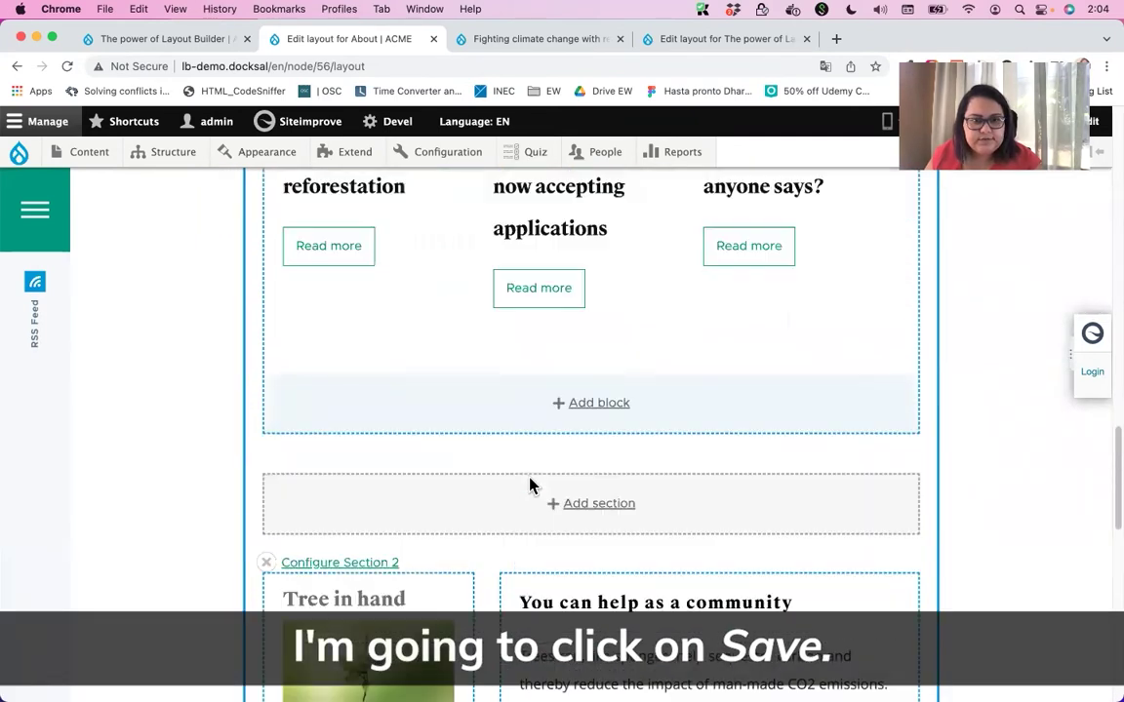
scroll(531, 482, up, 8)
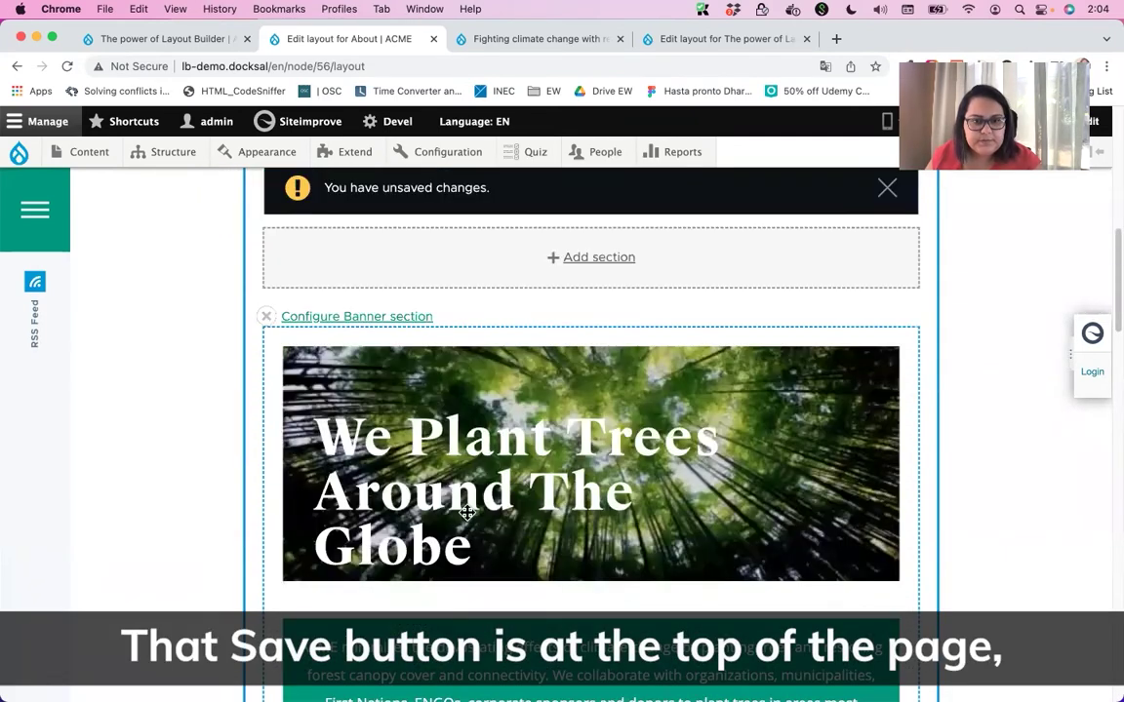
scroll(467, 512, up, 4)
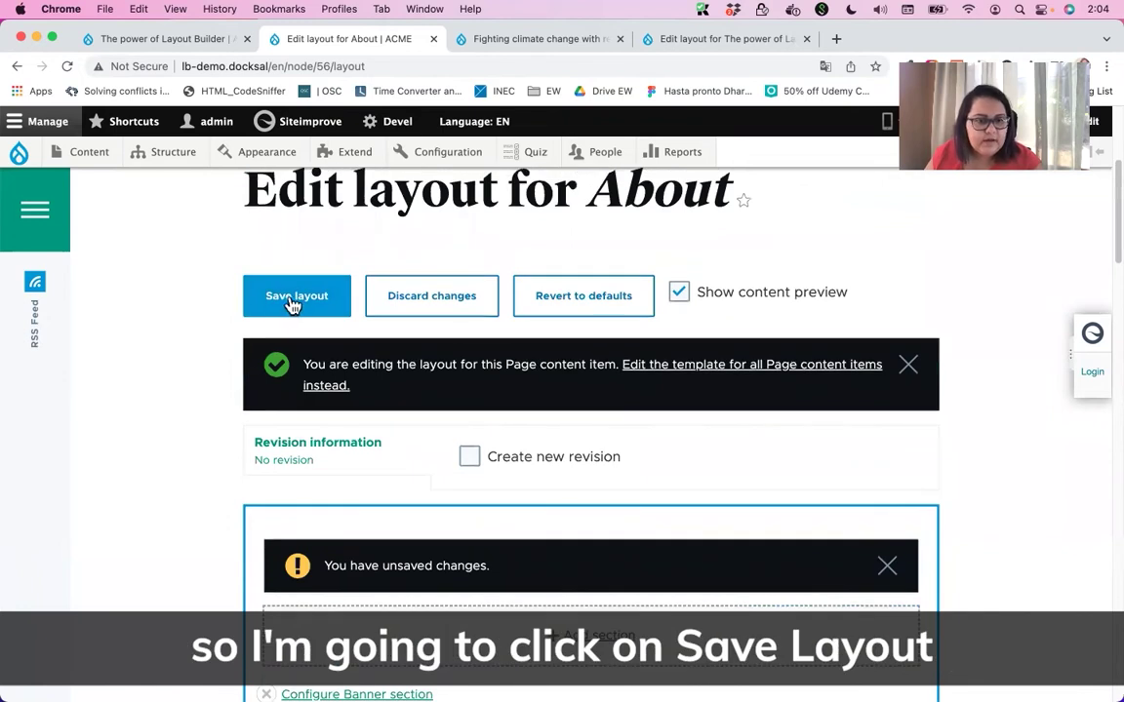
click(289, 306)
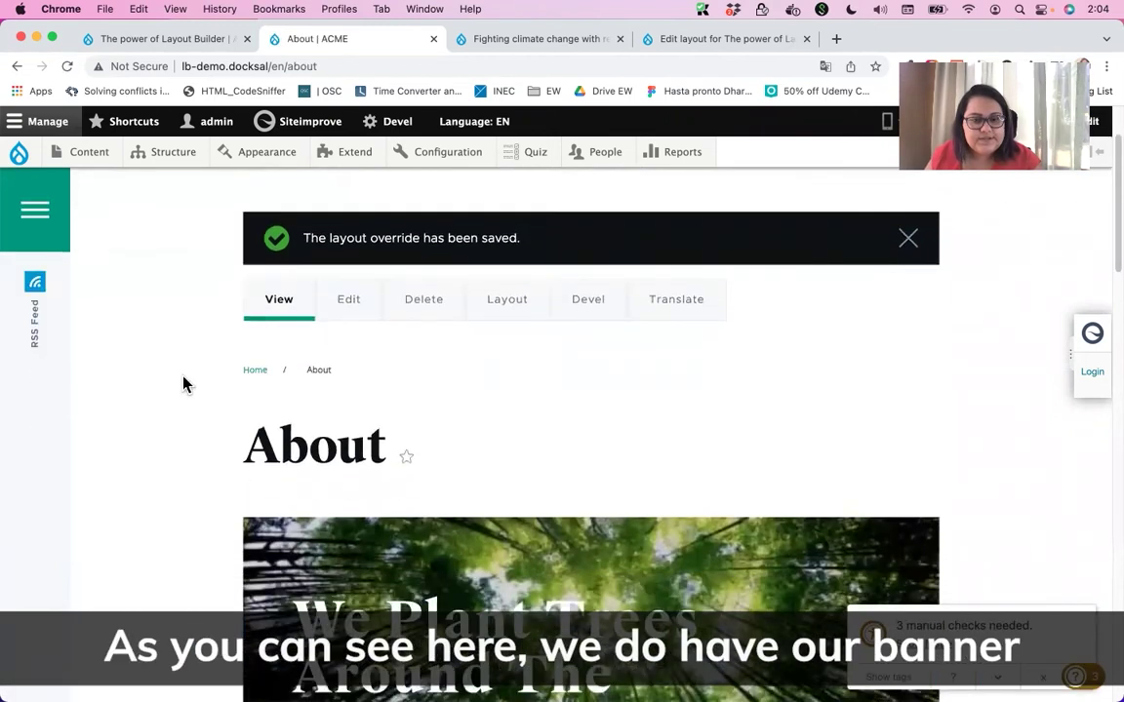
Step: Review the saved About page from the banner and green text to Featured News and the tree image's title beside the community text
scroll(188, 385, down, 5)
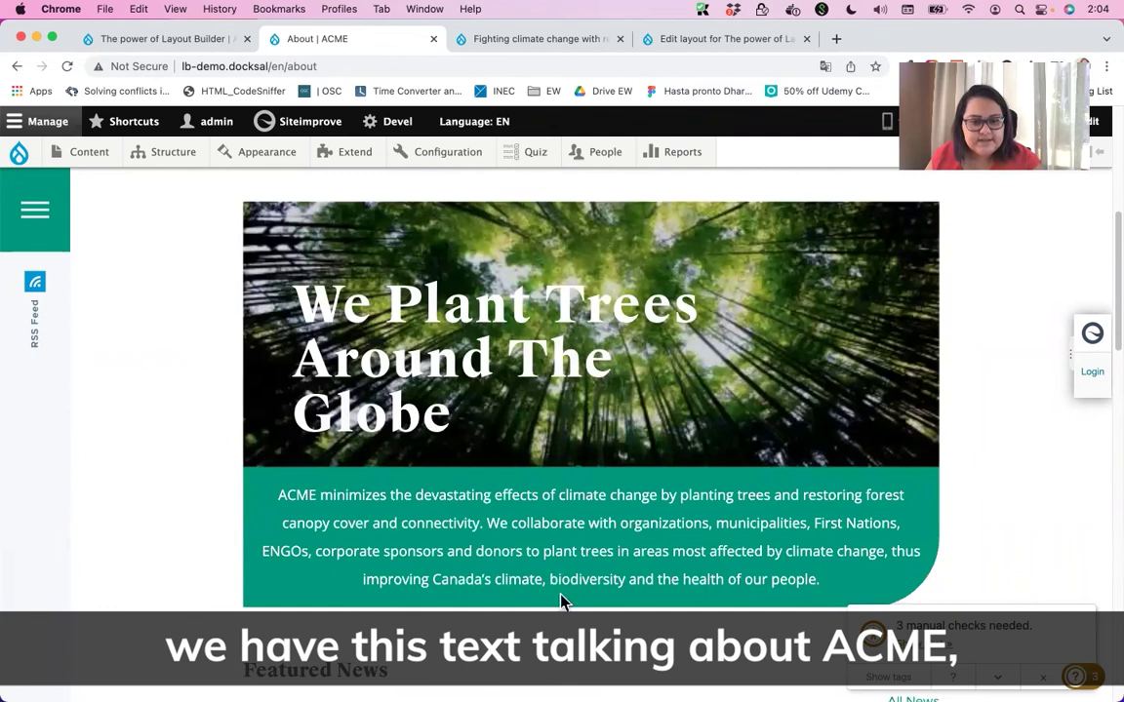
scroll(561, 595, down, 1)
scroll(459, 492, down, 3)
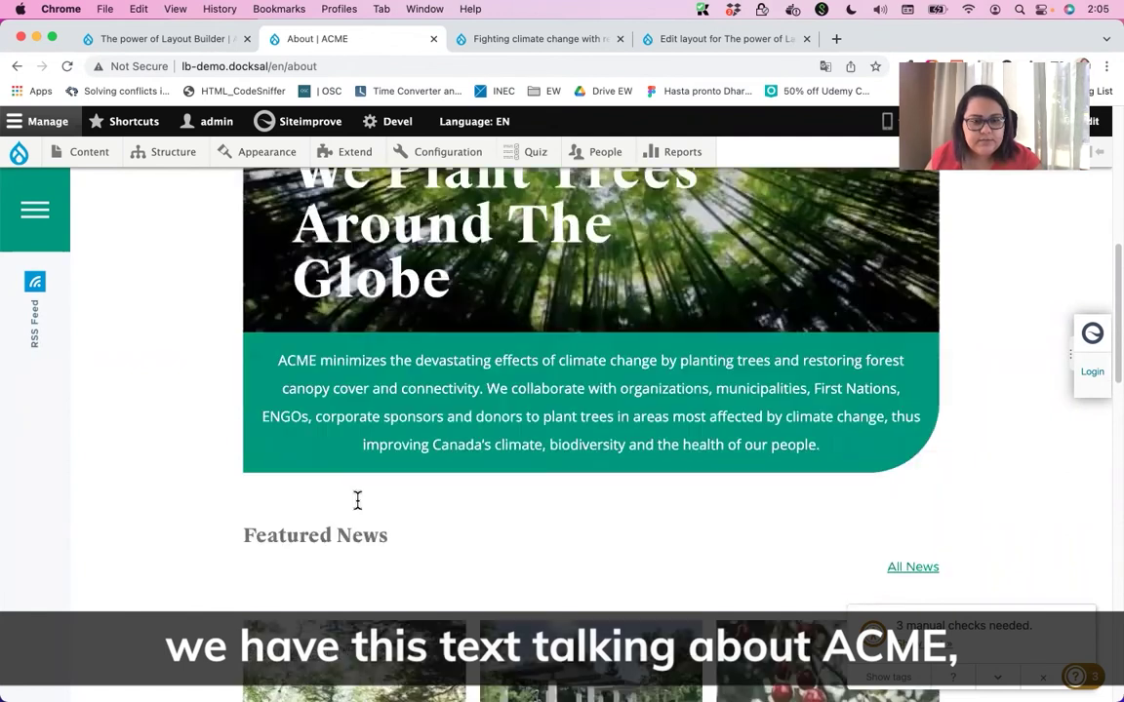
scroll(357, 500, down, 4)
scroll(436, 424, down, 5)
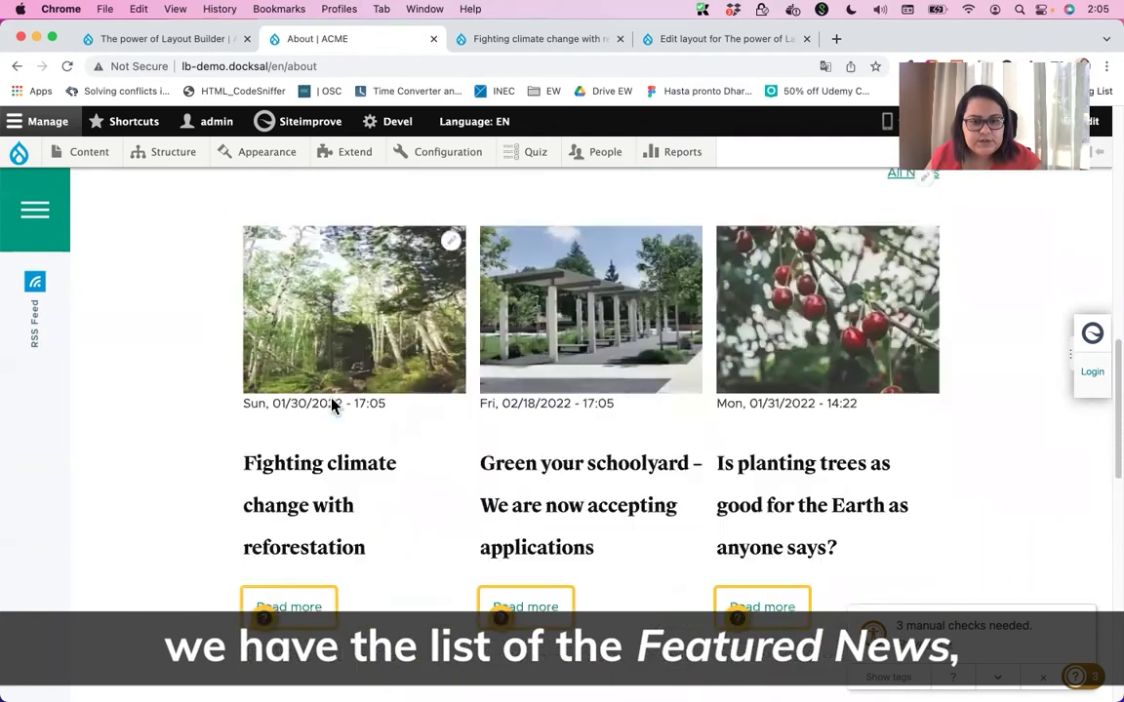
scroll(390, 469, down, 7)
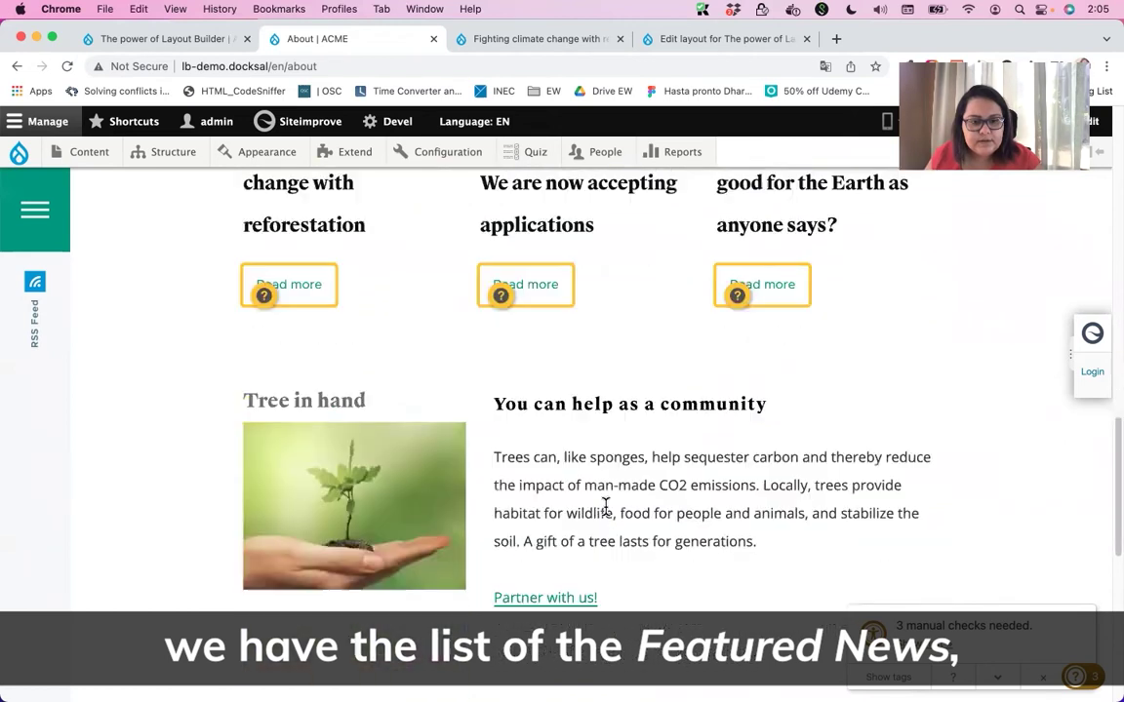
scroll(605, 505, down, 1)
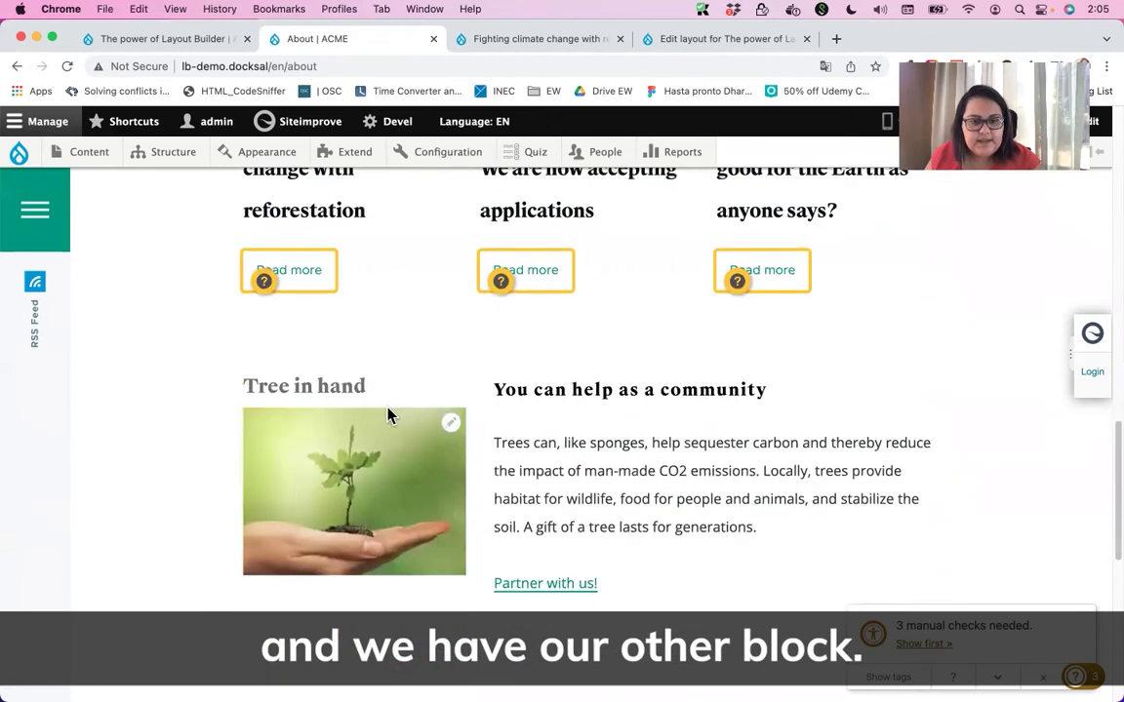
triple_click(278, 388)
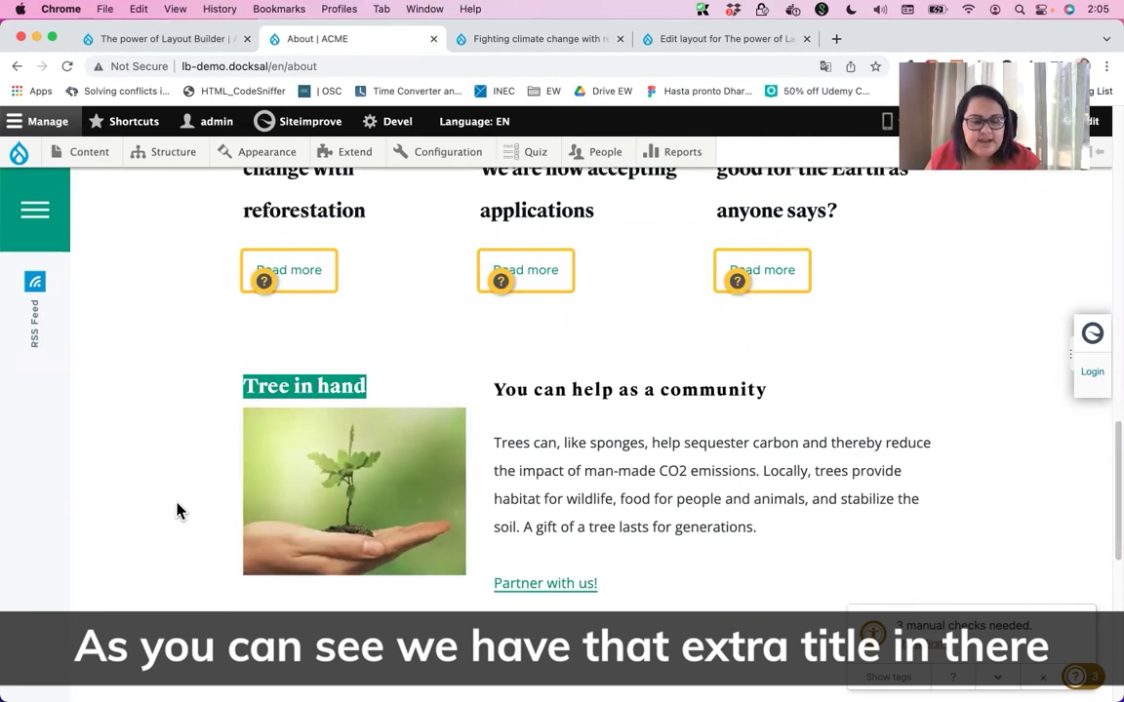
click(206, 486)
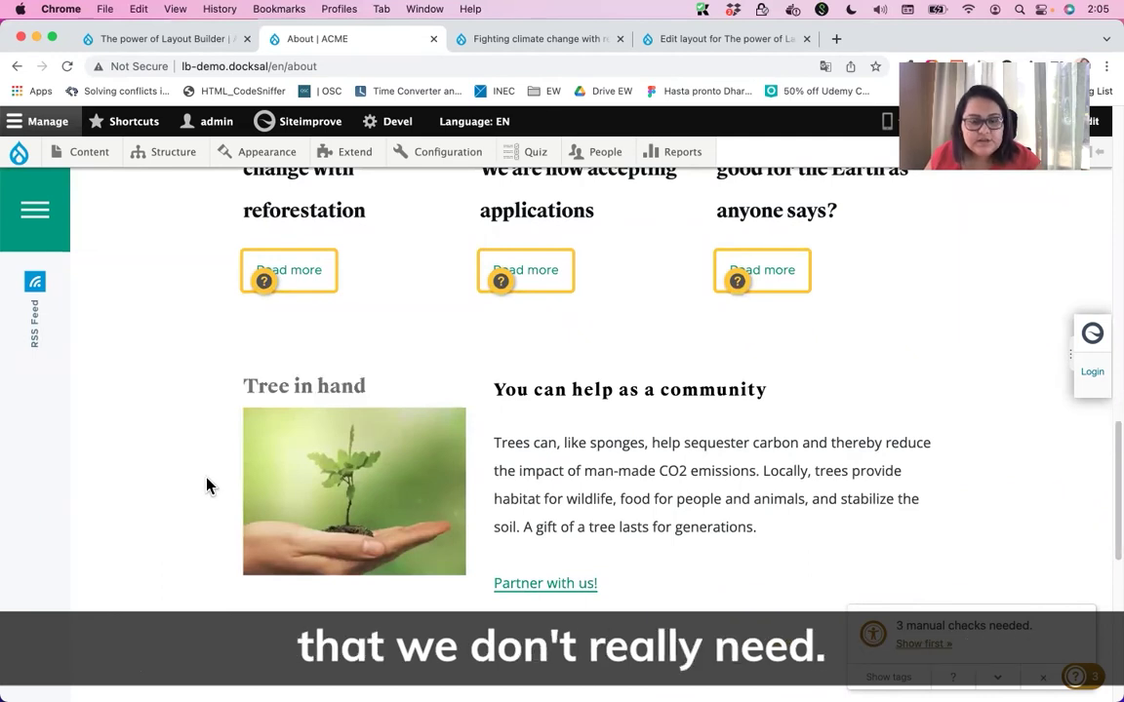
Step: Return to editing the About layout, turn off the title display of the Tree in hand media block and update it
scroll(207, 486, up, 3)
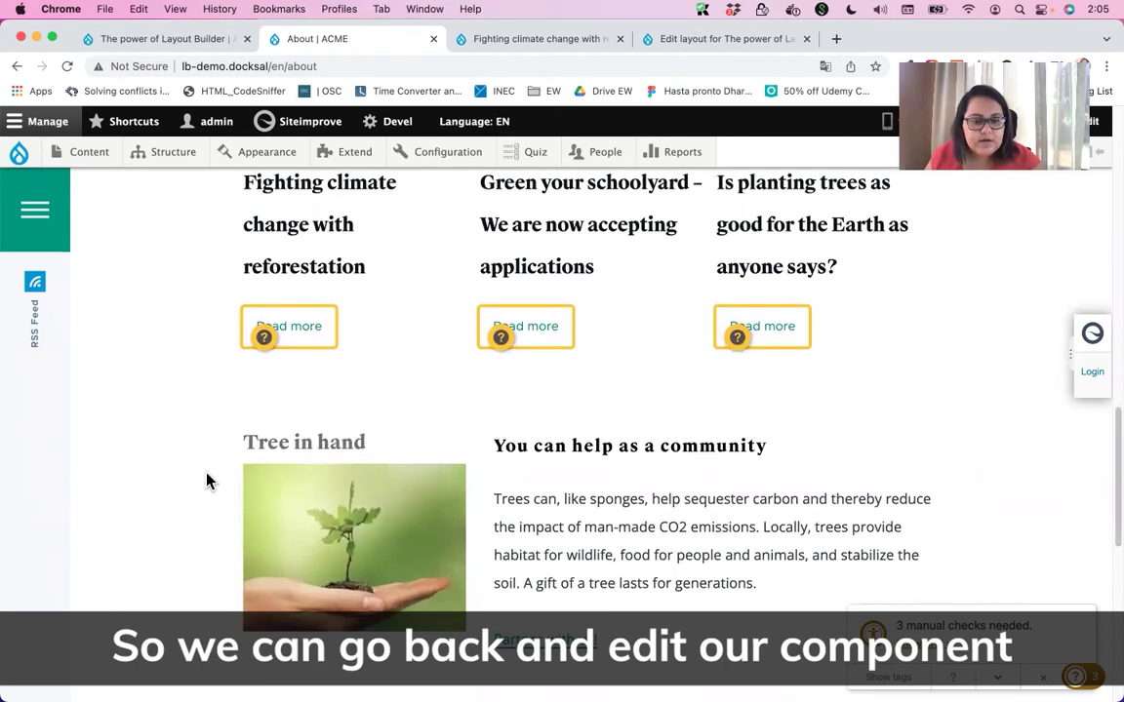
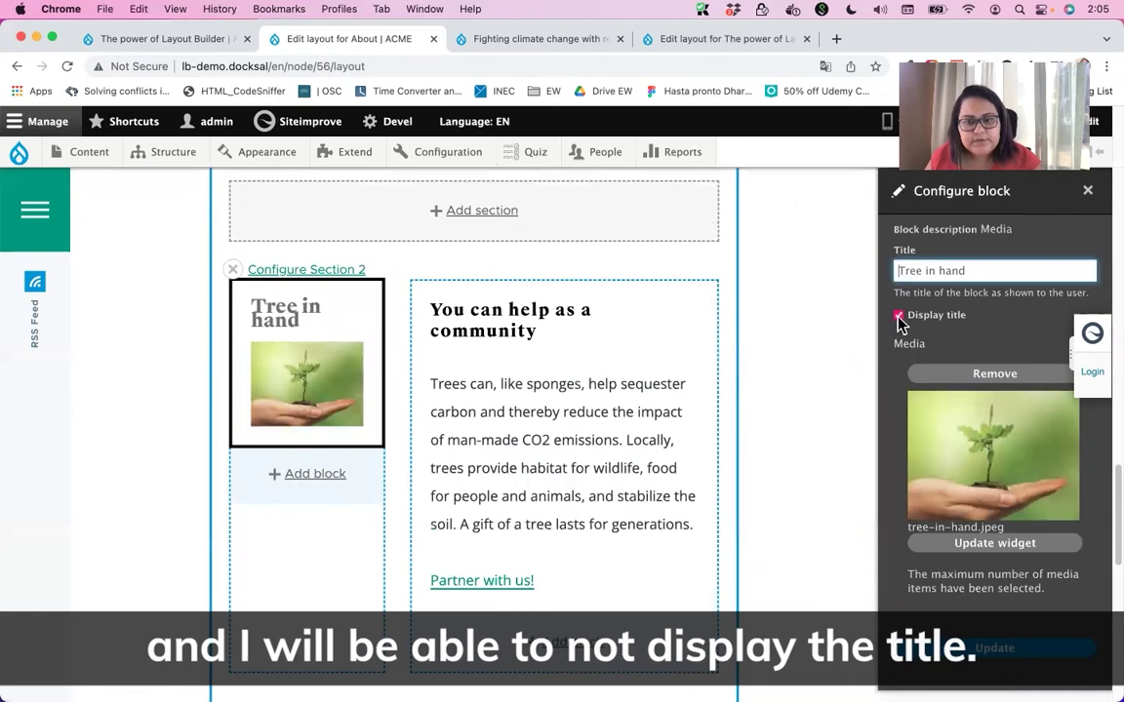
click(898, 316)
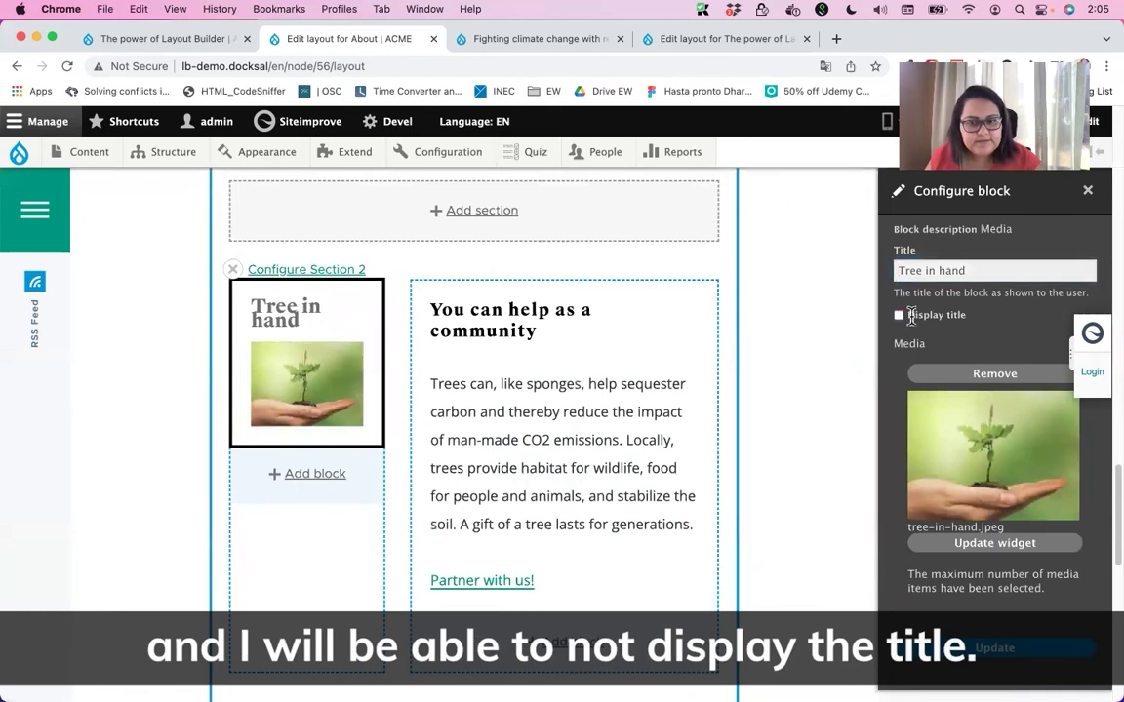
click(1027, 663)
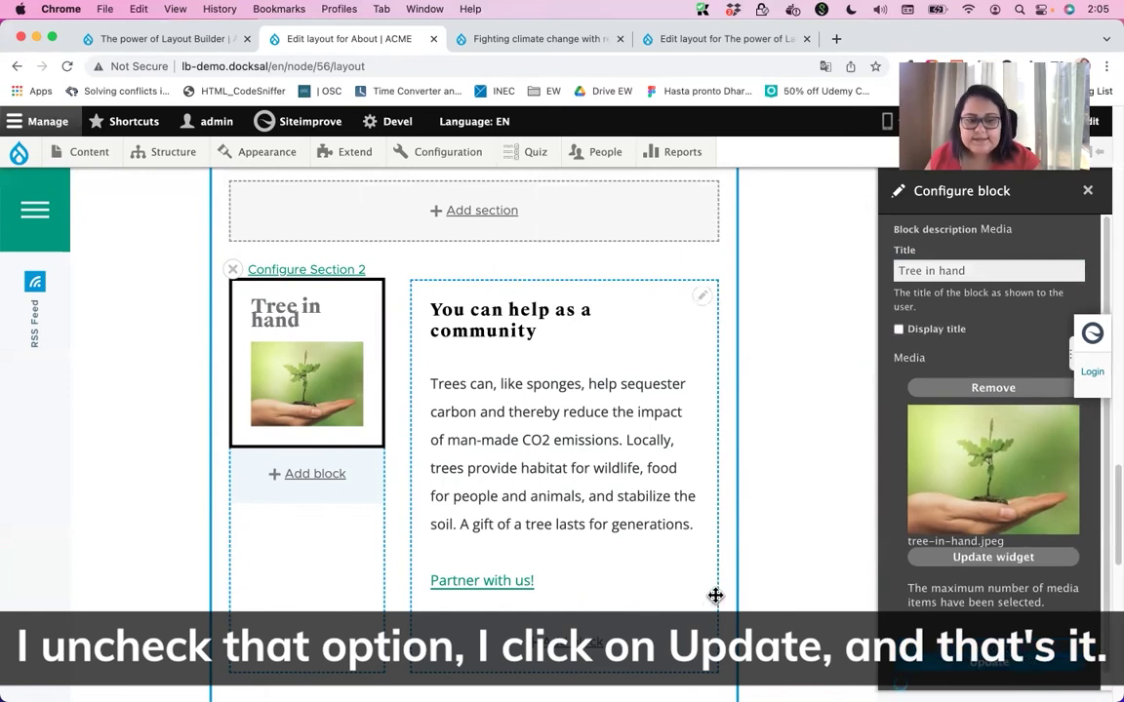
Step: Try the green ACME text block above the community text in Section 2, and finally place it below the tree image
scroll(720, 576, up, 8)
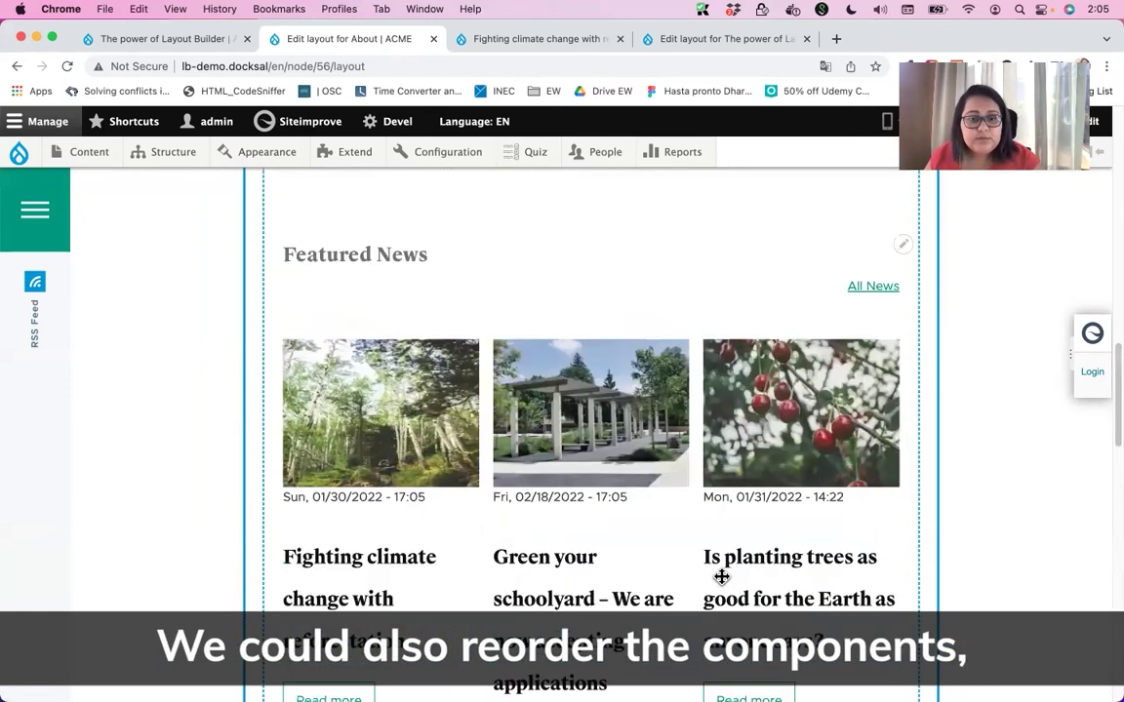
scroll(721, 577, up, 2)
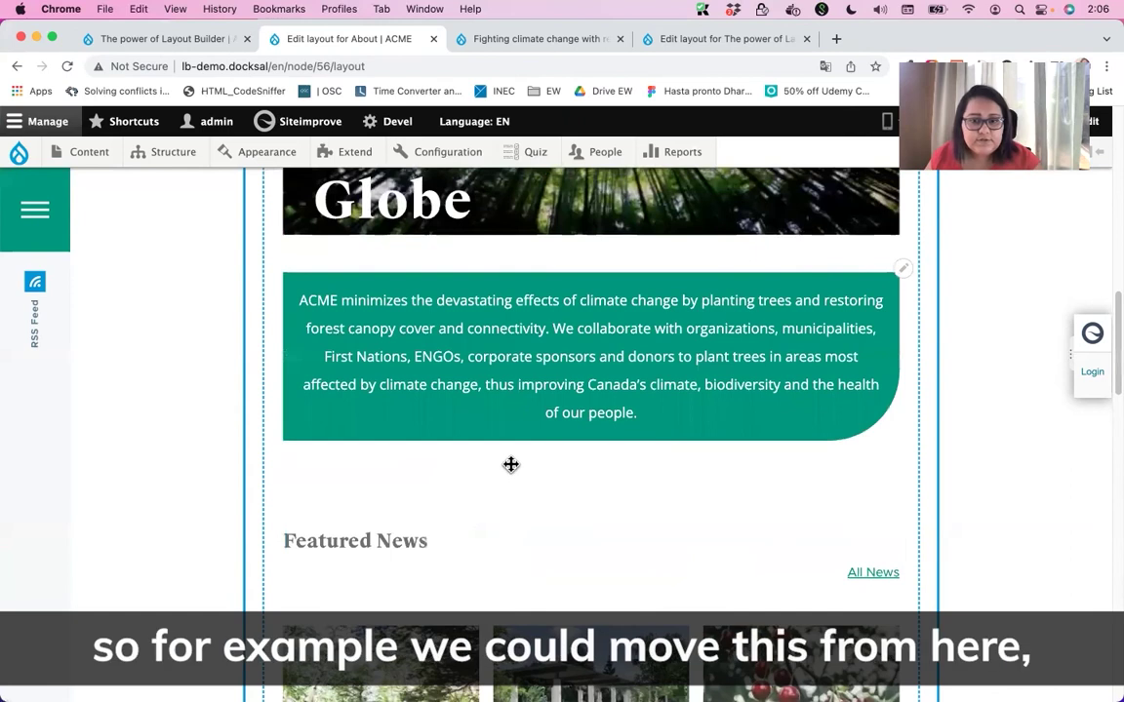
drag(597, 448, 660, 339)
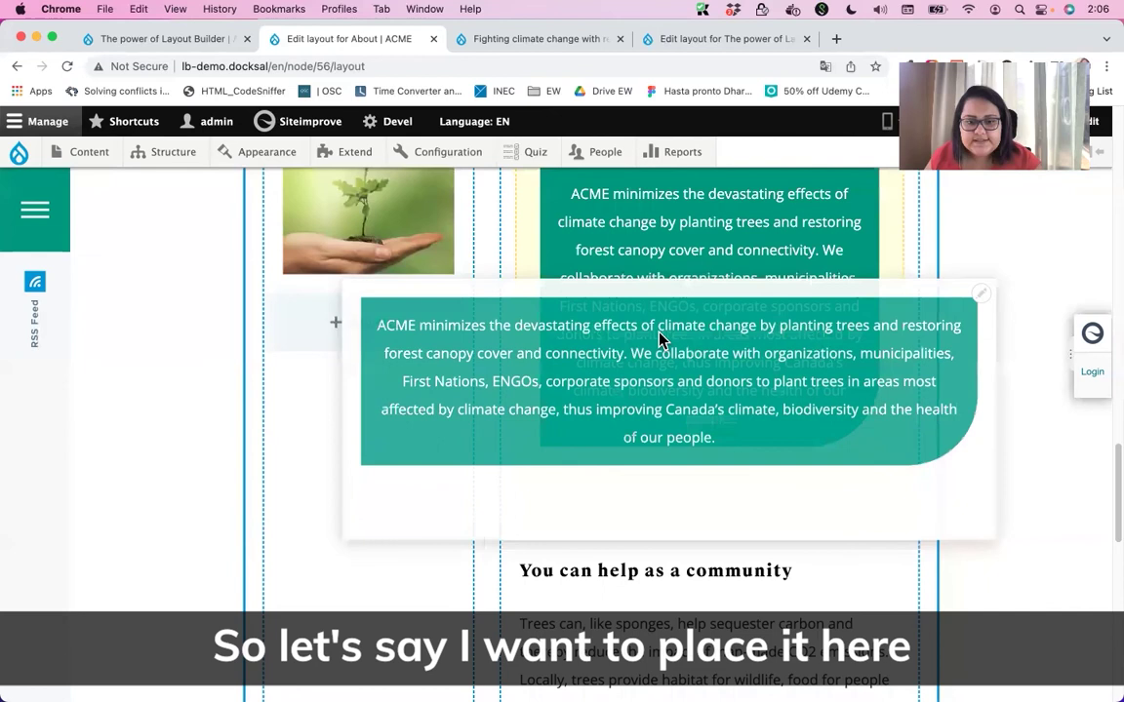
drag(601, 467, 604, 470)
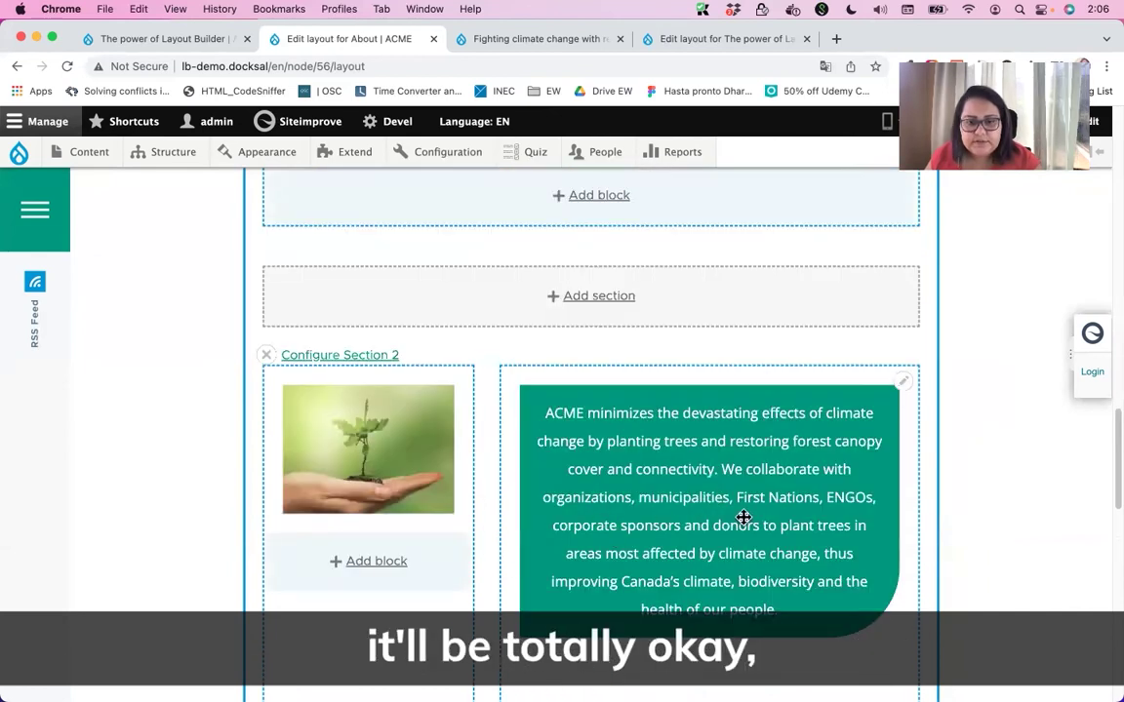
drag(806, 463, 447, 555)
Step: Check the rearranged columns and save the About page layout
scroll(451, 552, down, 5)
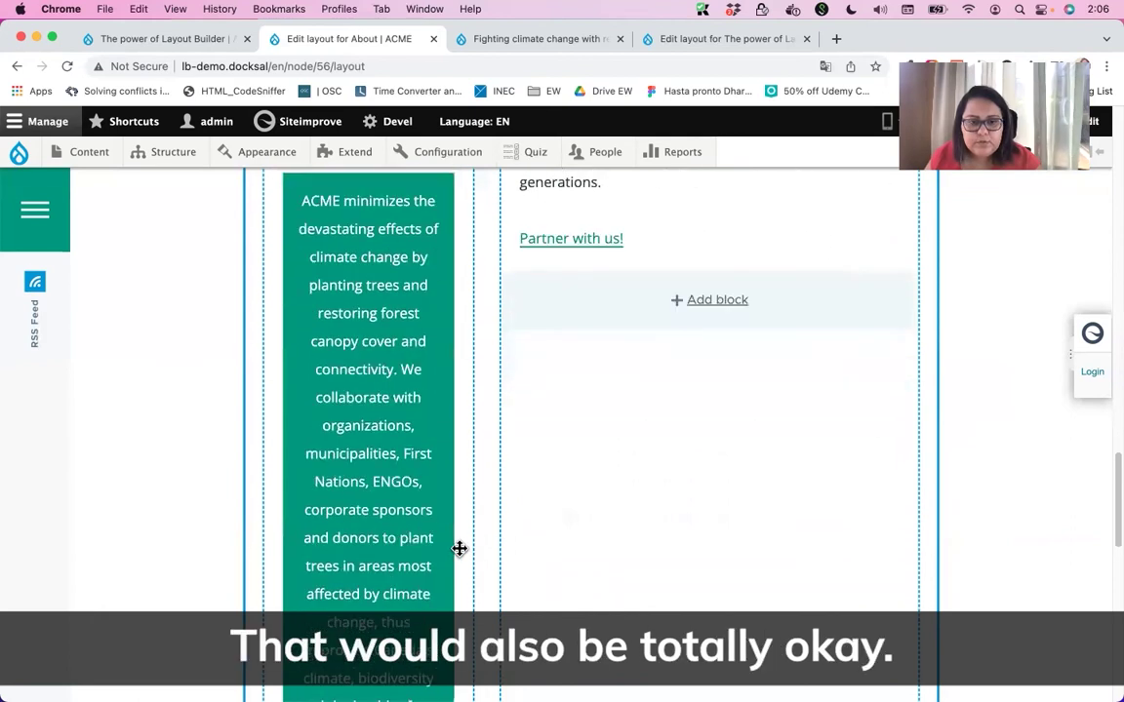
scroll(767, 511, down, 5)
scroll(767, 511, up, 20)
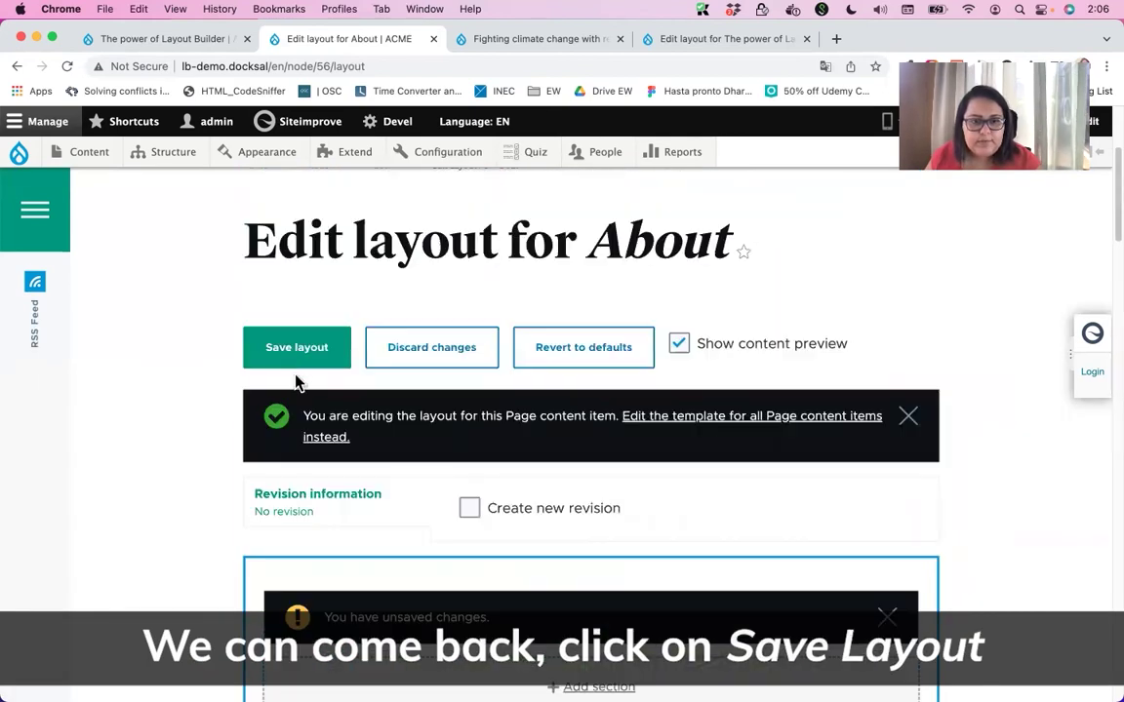
click(294, 353)
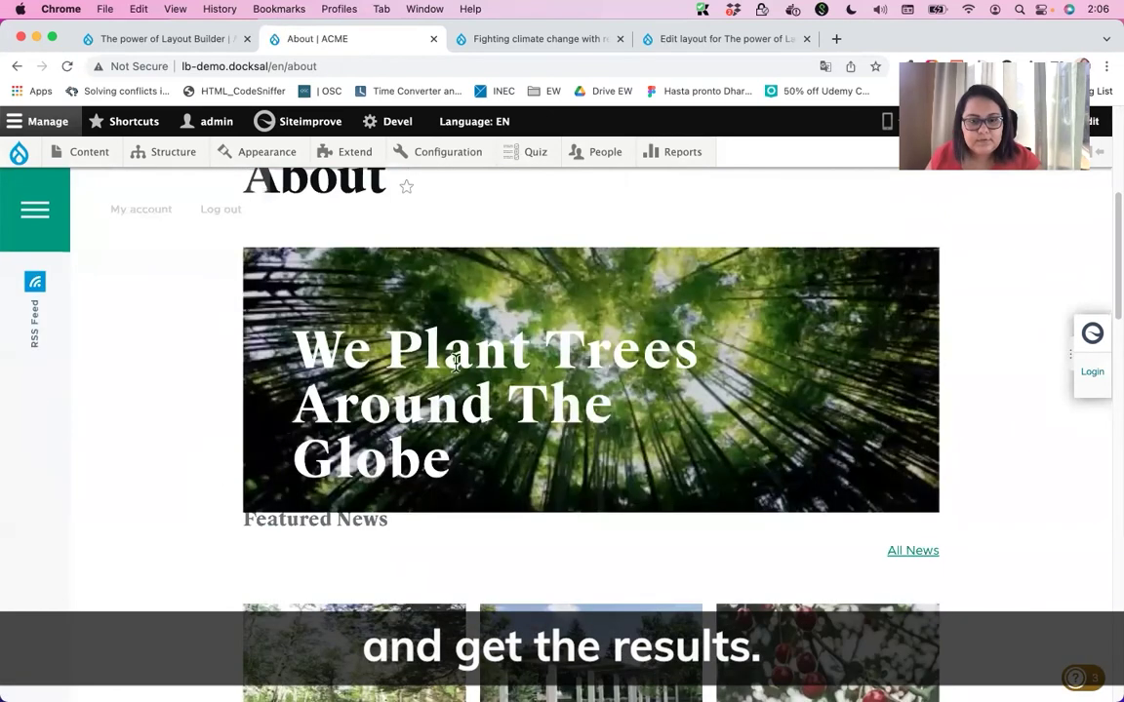
Step: Review the published About page, checking the news list, the tree image with the relocated green text, and the community text
scroll(206, 484, down, 10)
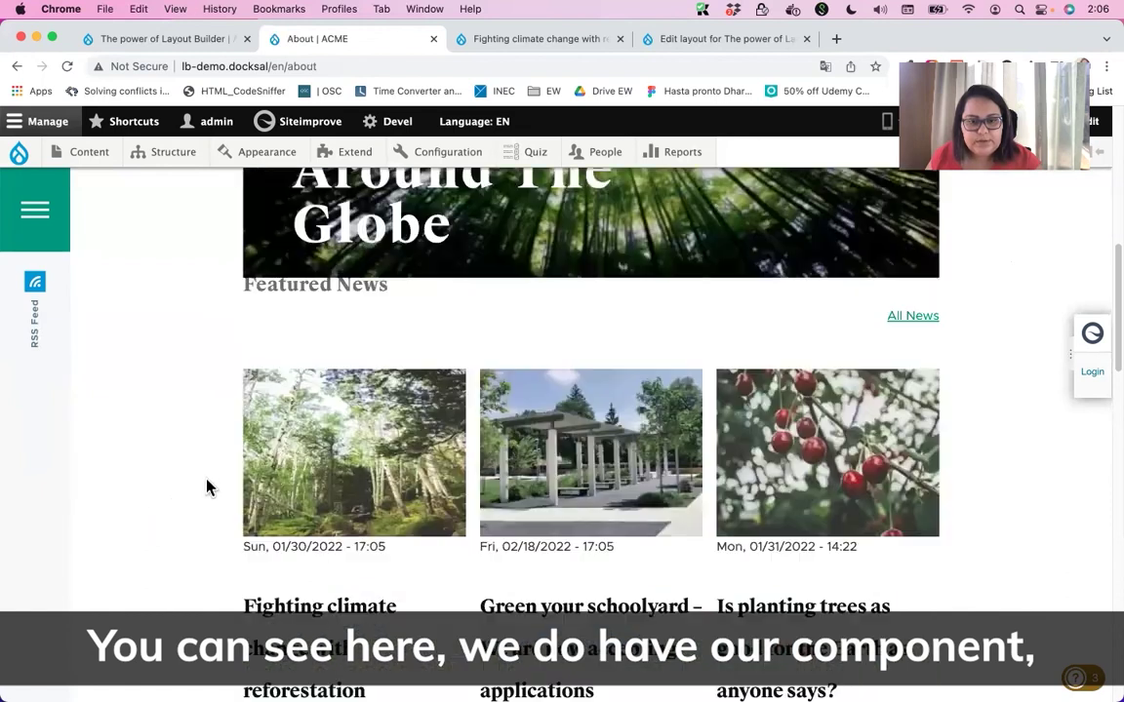
scroll(294, 529, down, 5)
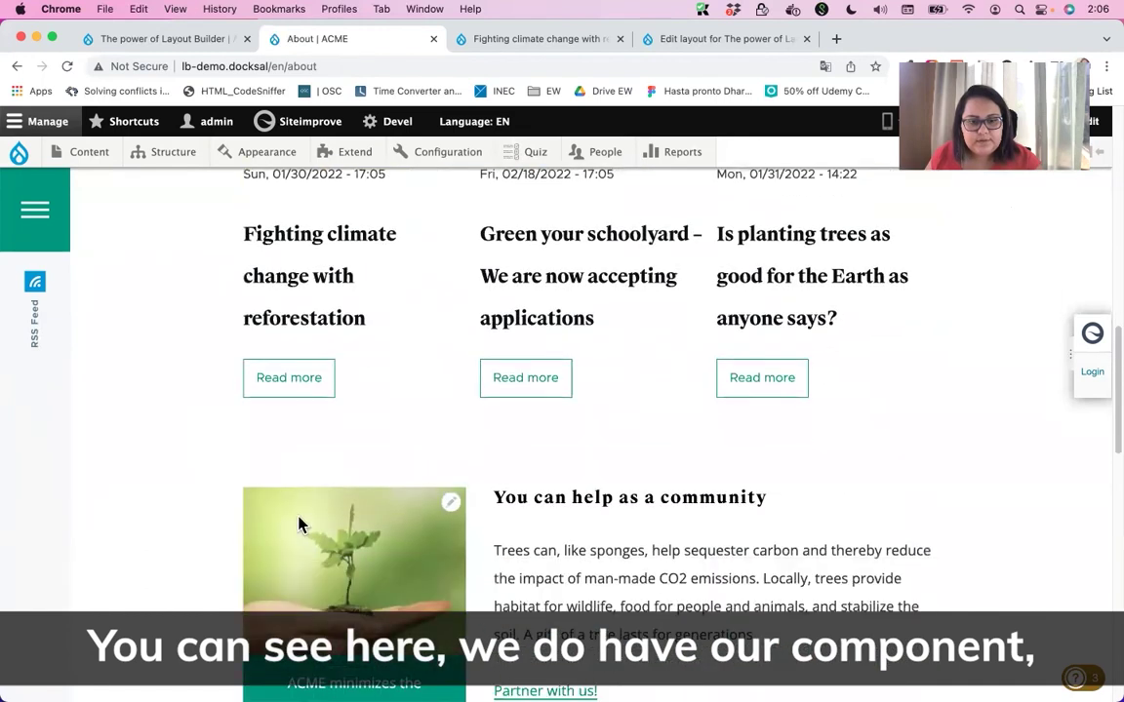
scroll(478, 422, down, 5)
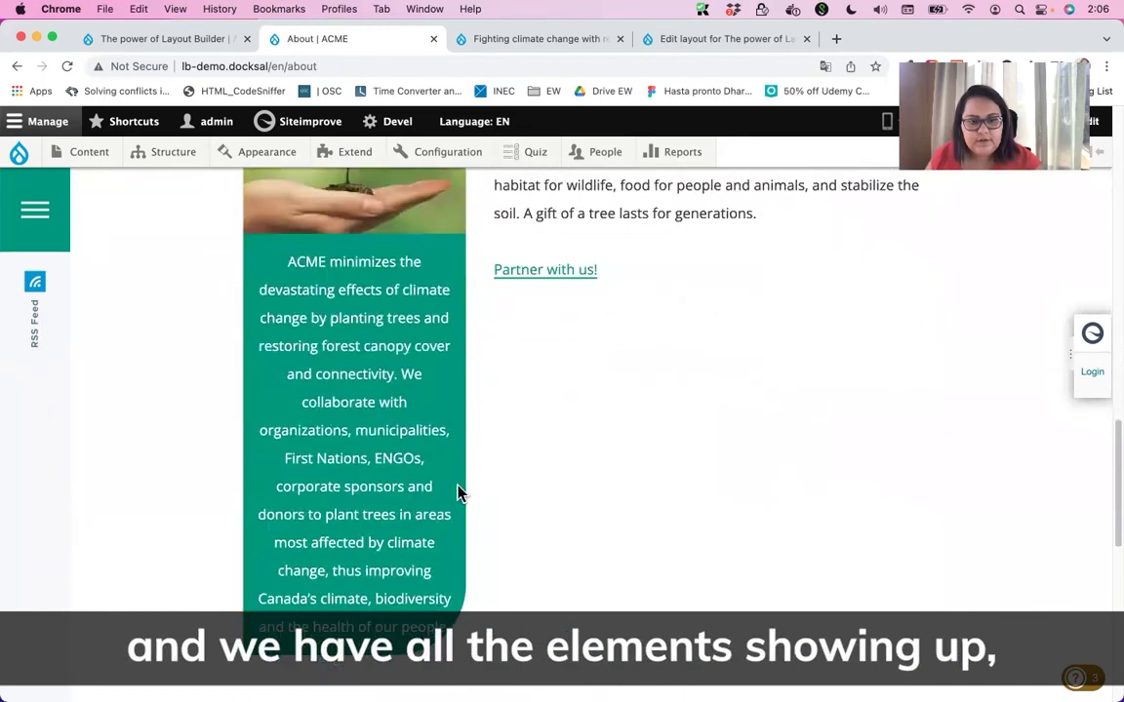
scroll(726, 487, up, 10)
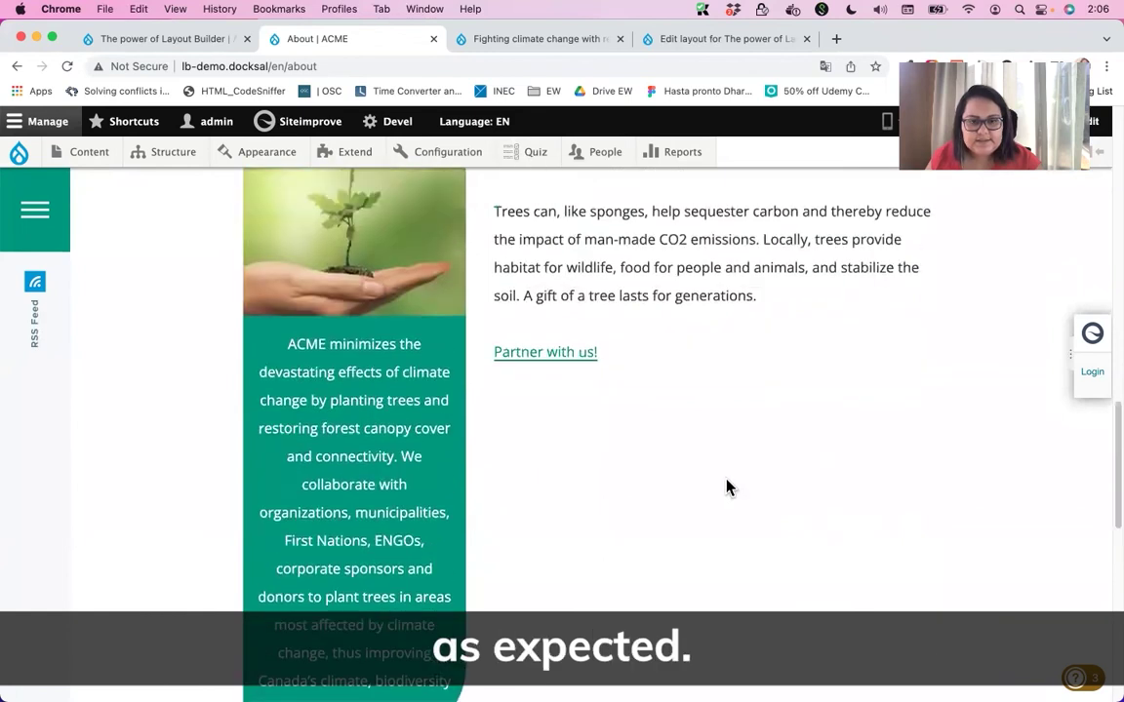
scroll(727, 487, up, 2)
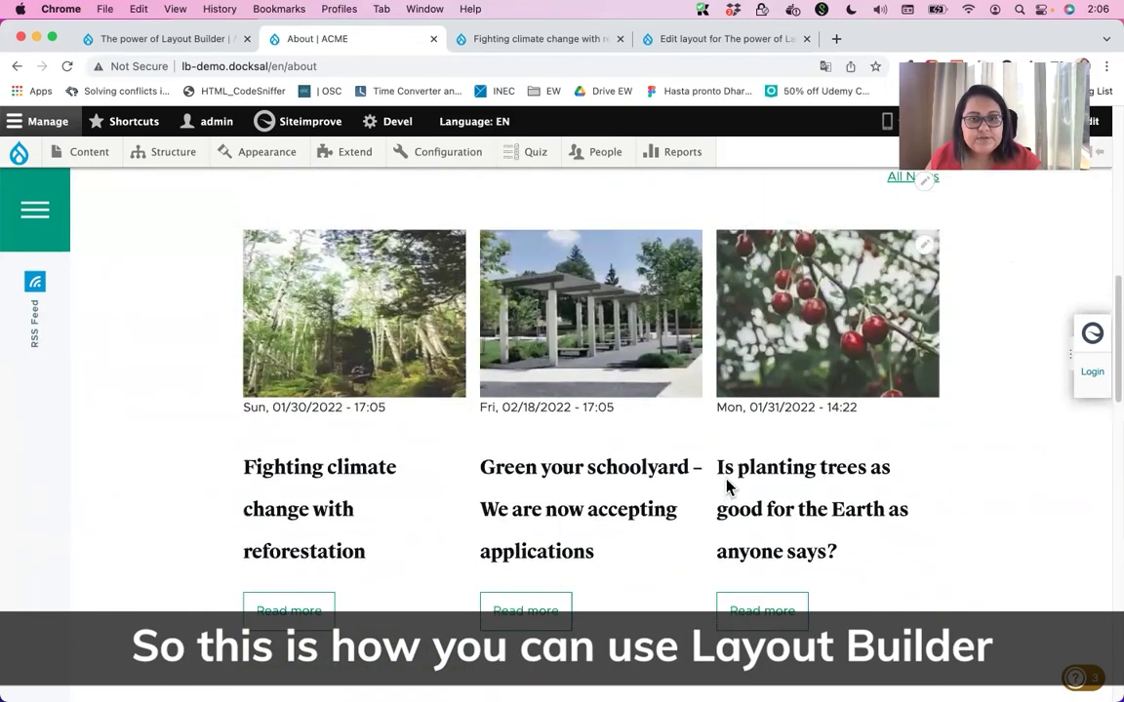
Step: Open The power of Layout Builder page and look over its banner and introduction
click(137, 38)
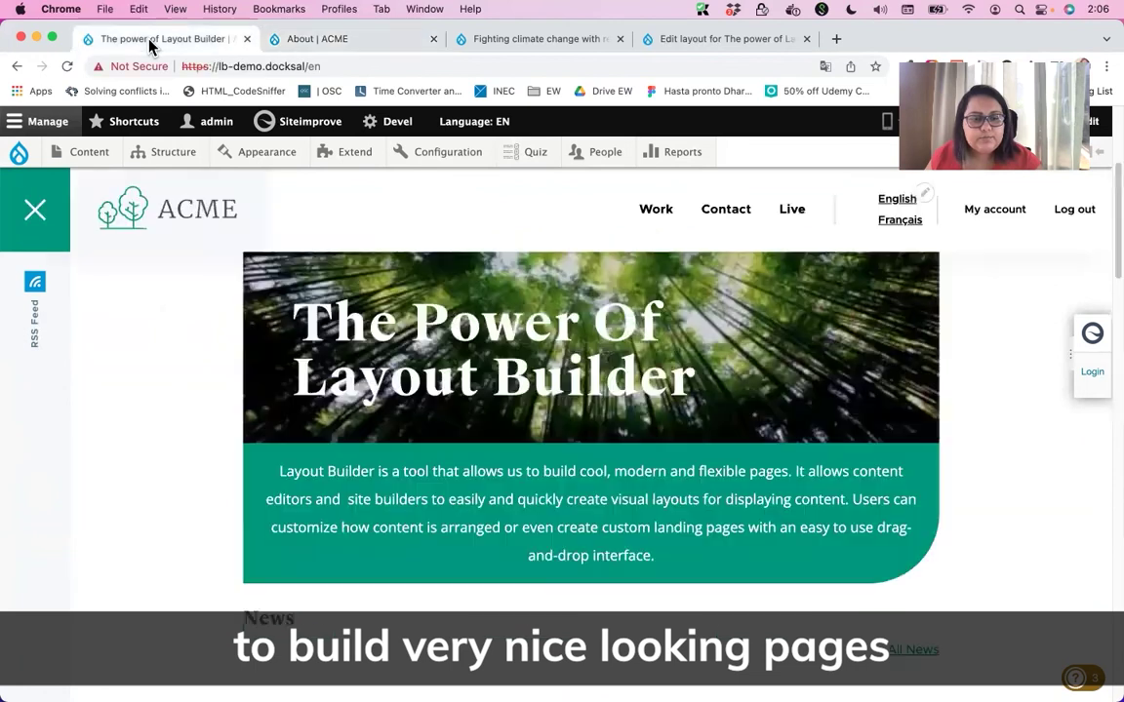
scroll(171, 545, down, 1)
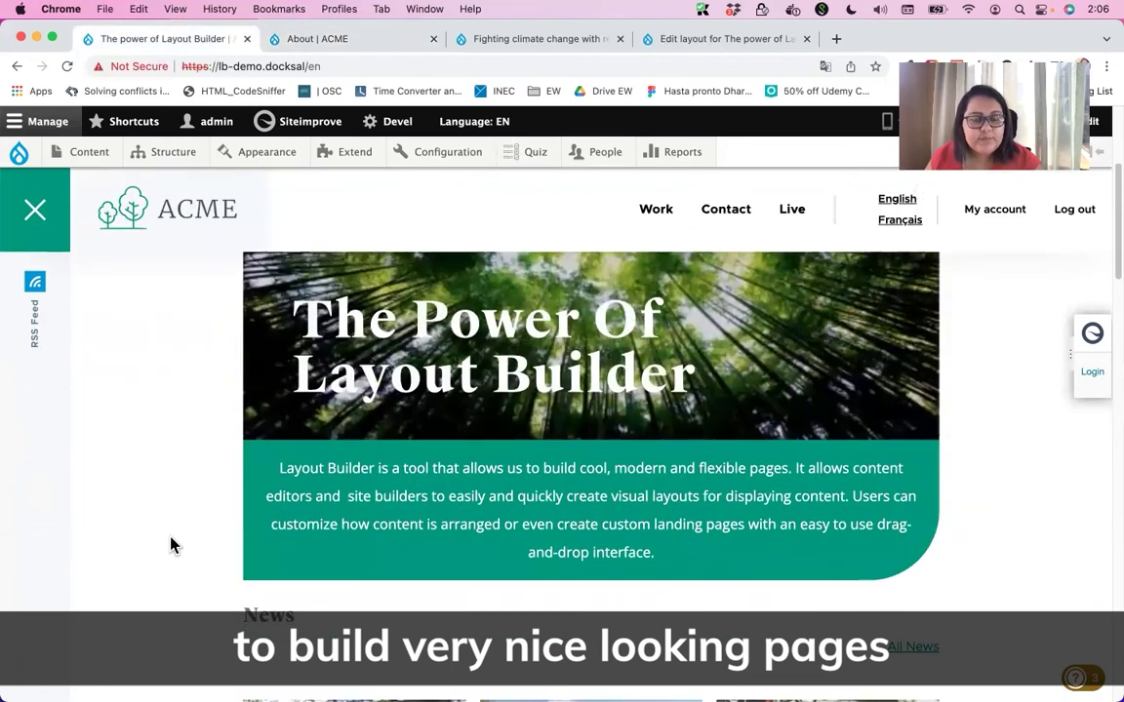
scroll(176, 544, down, 3)
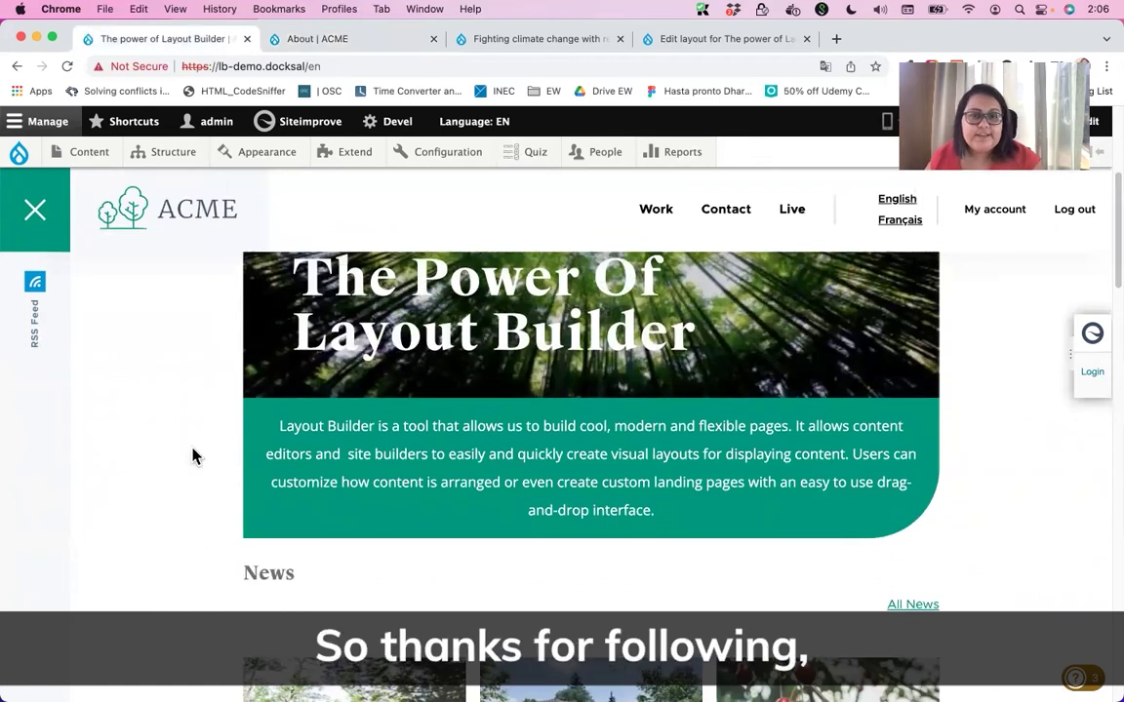